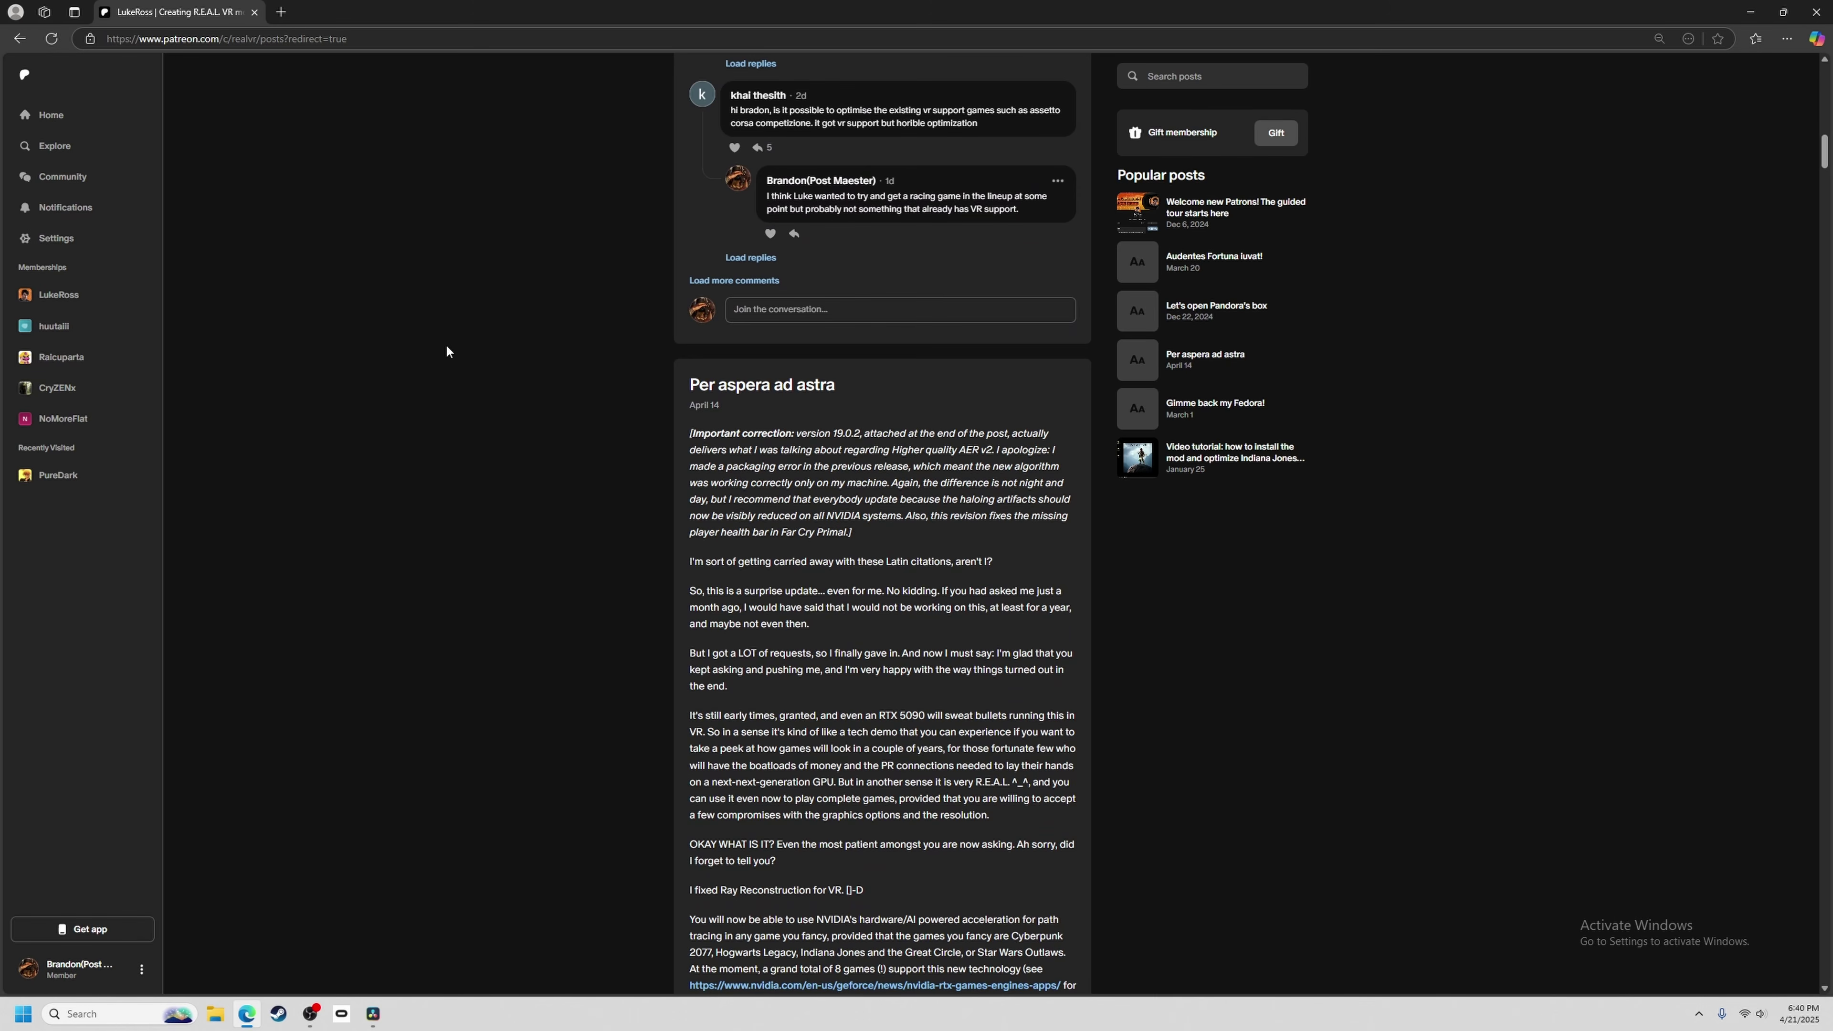
Examine the "Per aspera ad astra" post down to its attached file REAL_mod_by_LukeRoss_v19_0_2.zip.
scroll(658, 502, "down", 15)
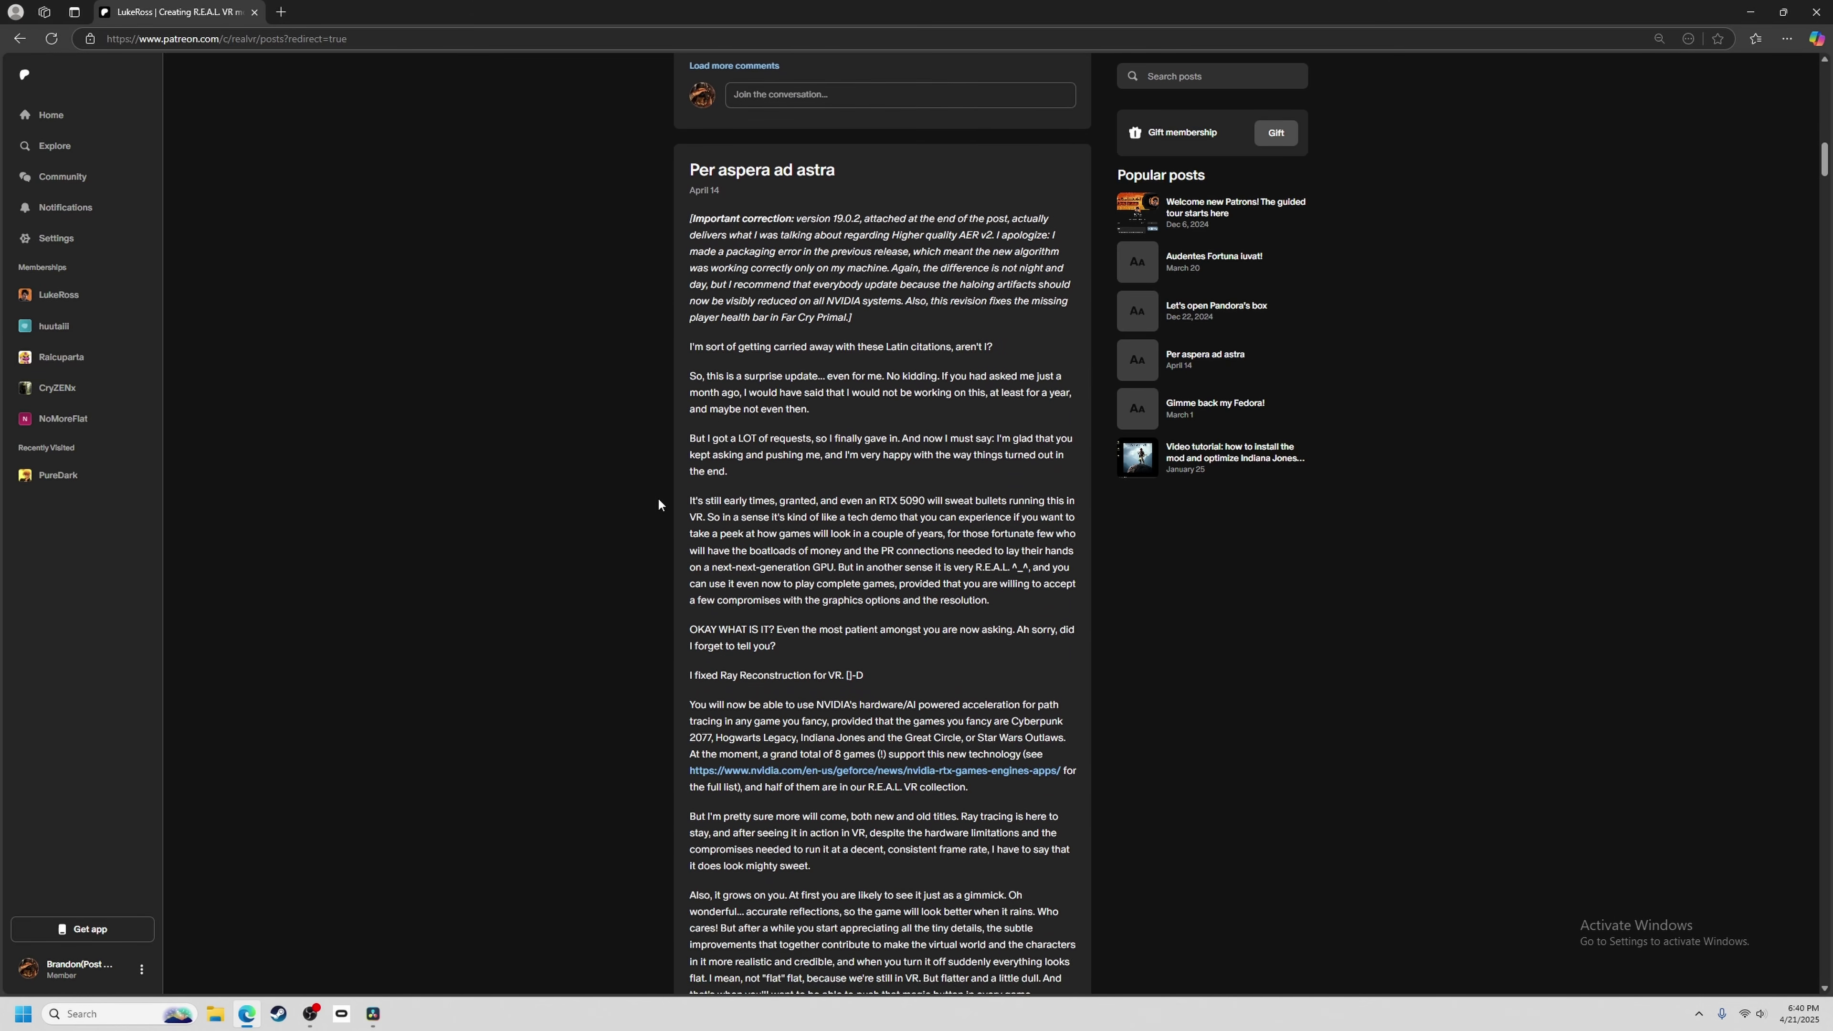
scroll(657, 510, "down", 10)
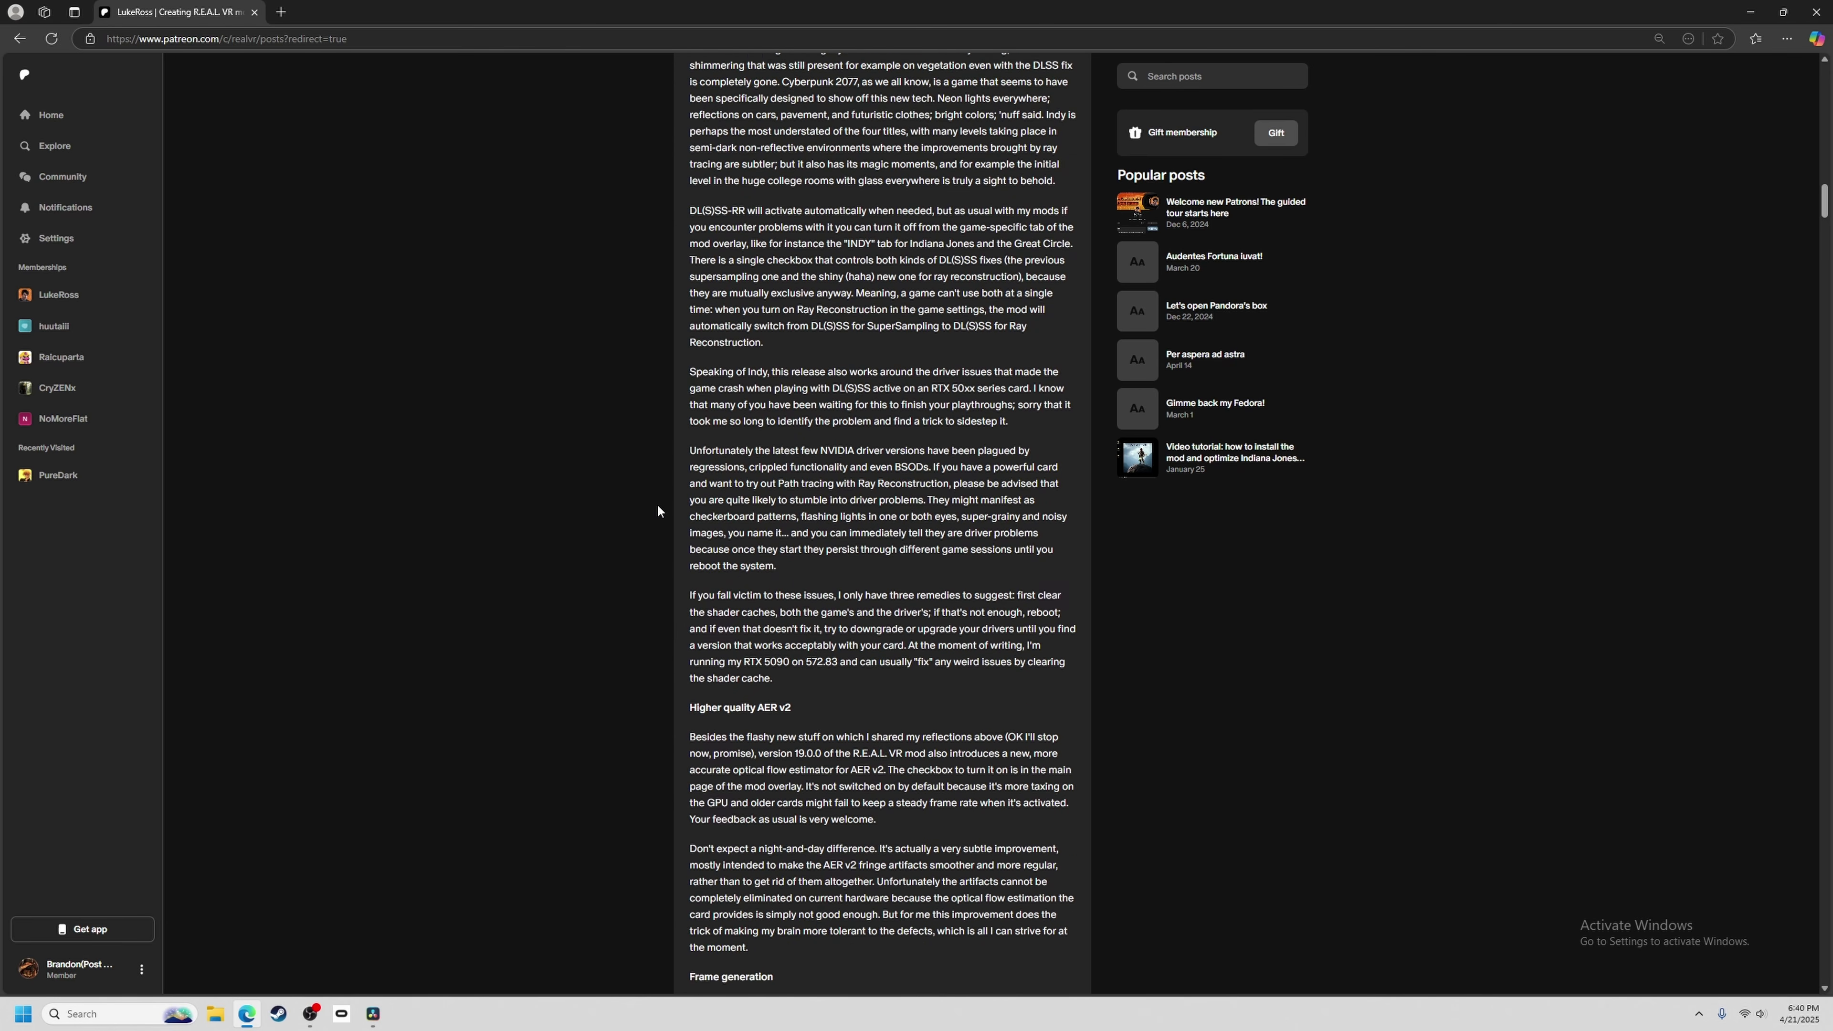
scroll(657, 511, "down", 9)
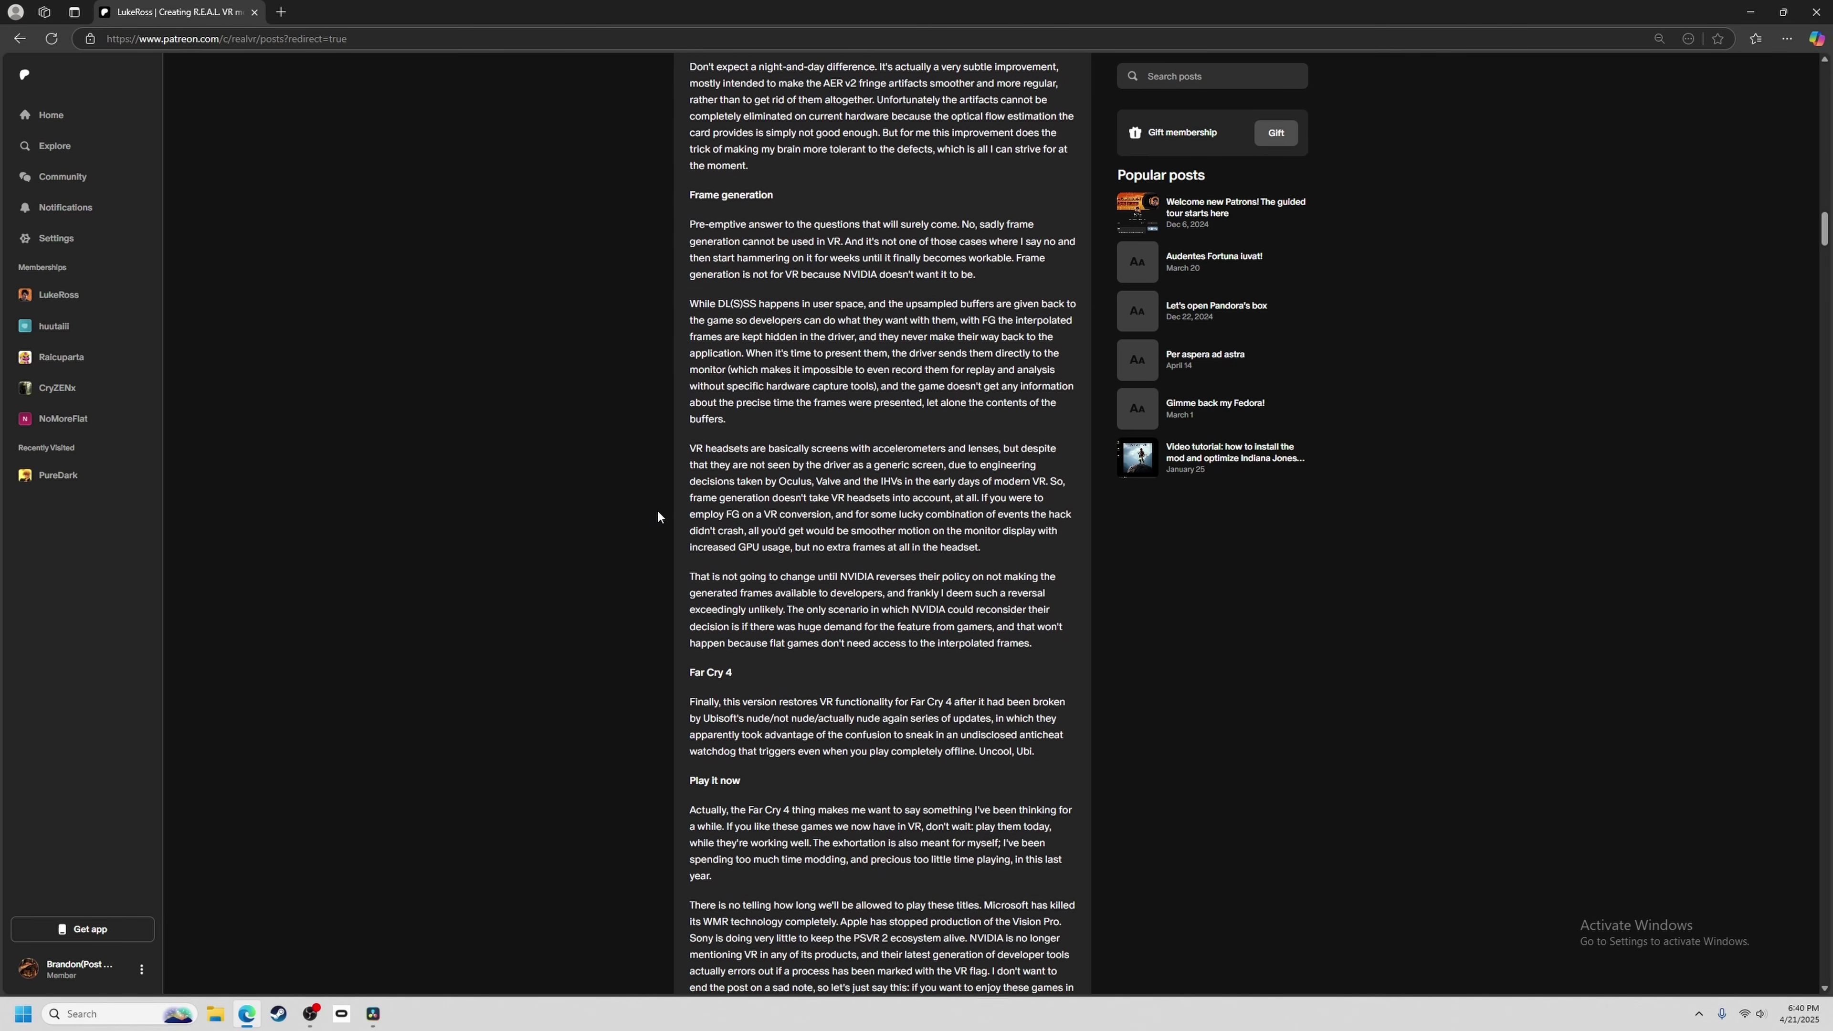
scroll(657, 517, "down", 2)
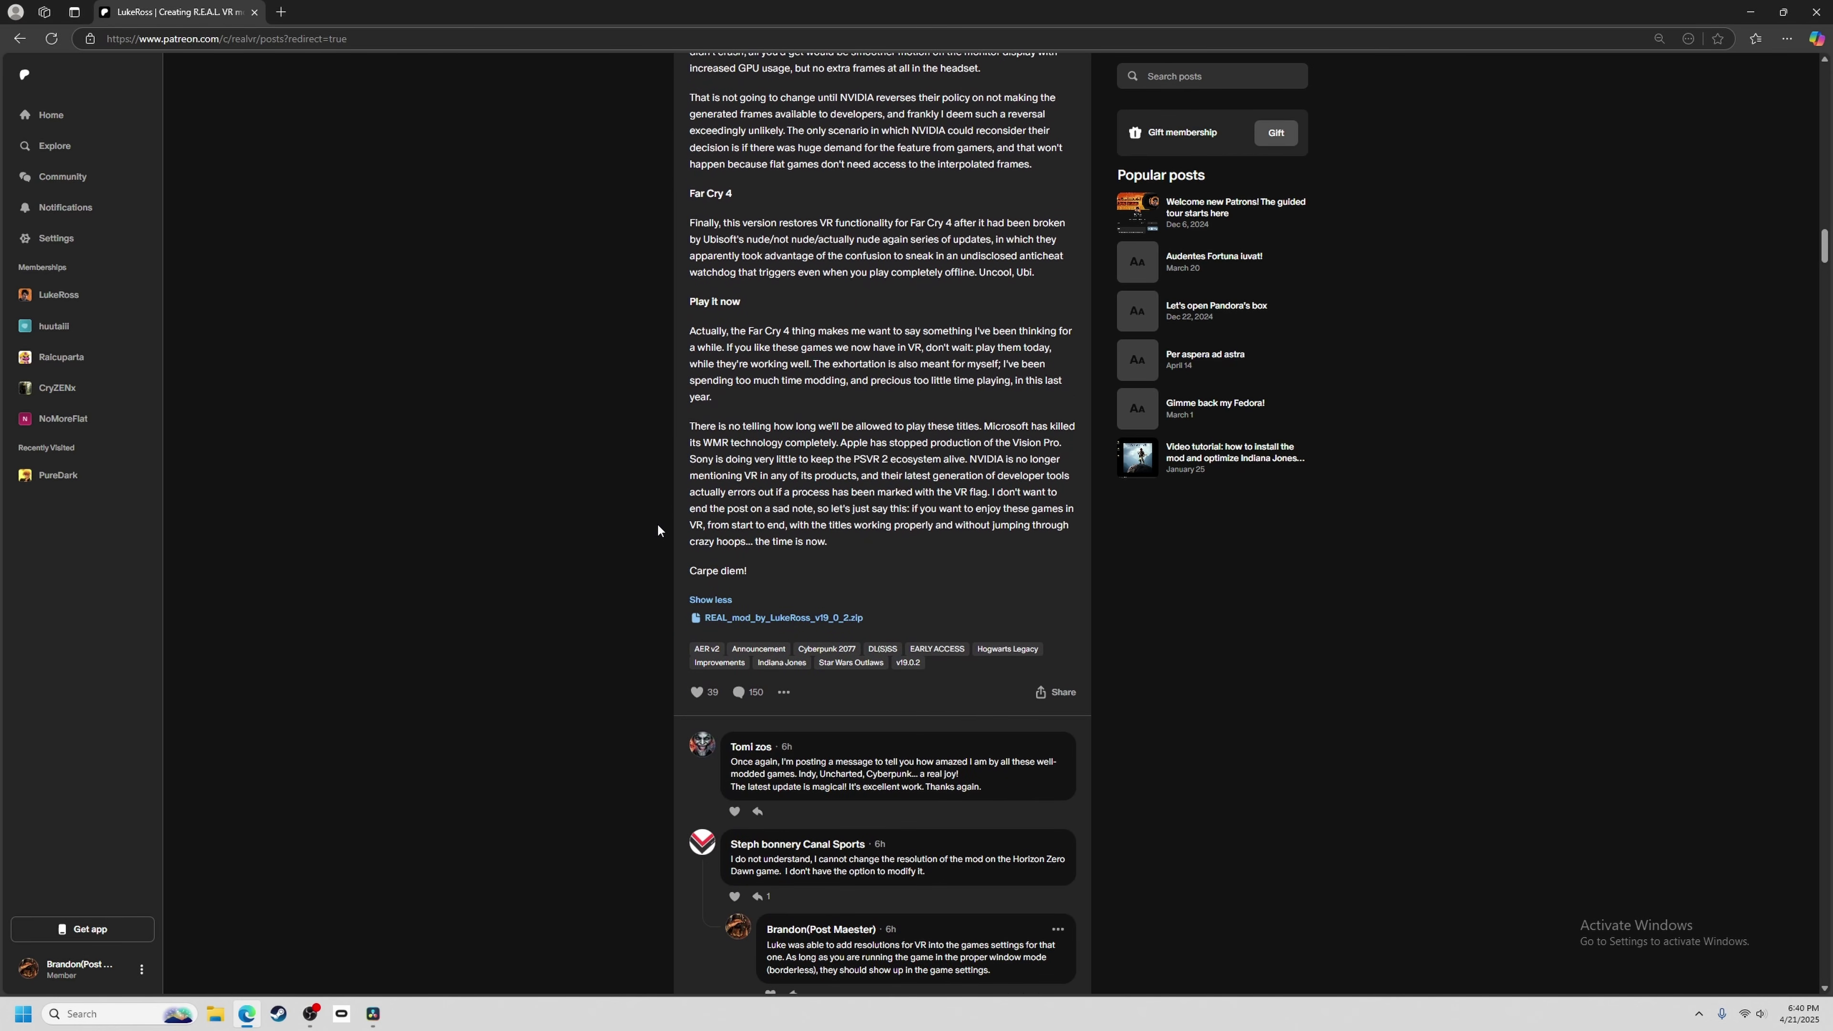
scroll(666, 506, "down", 1)
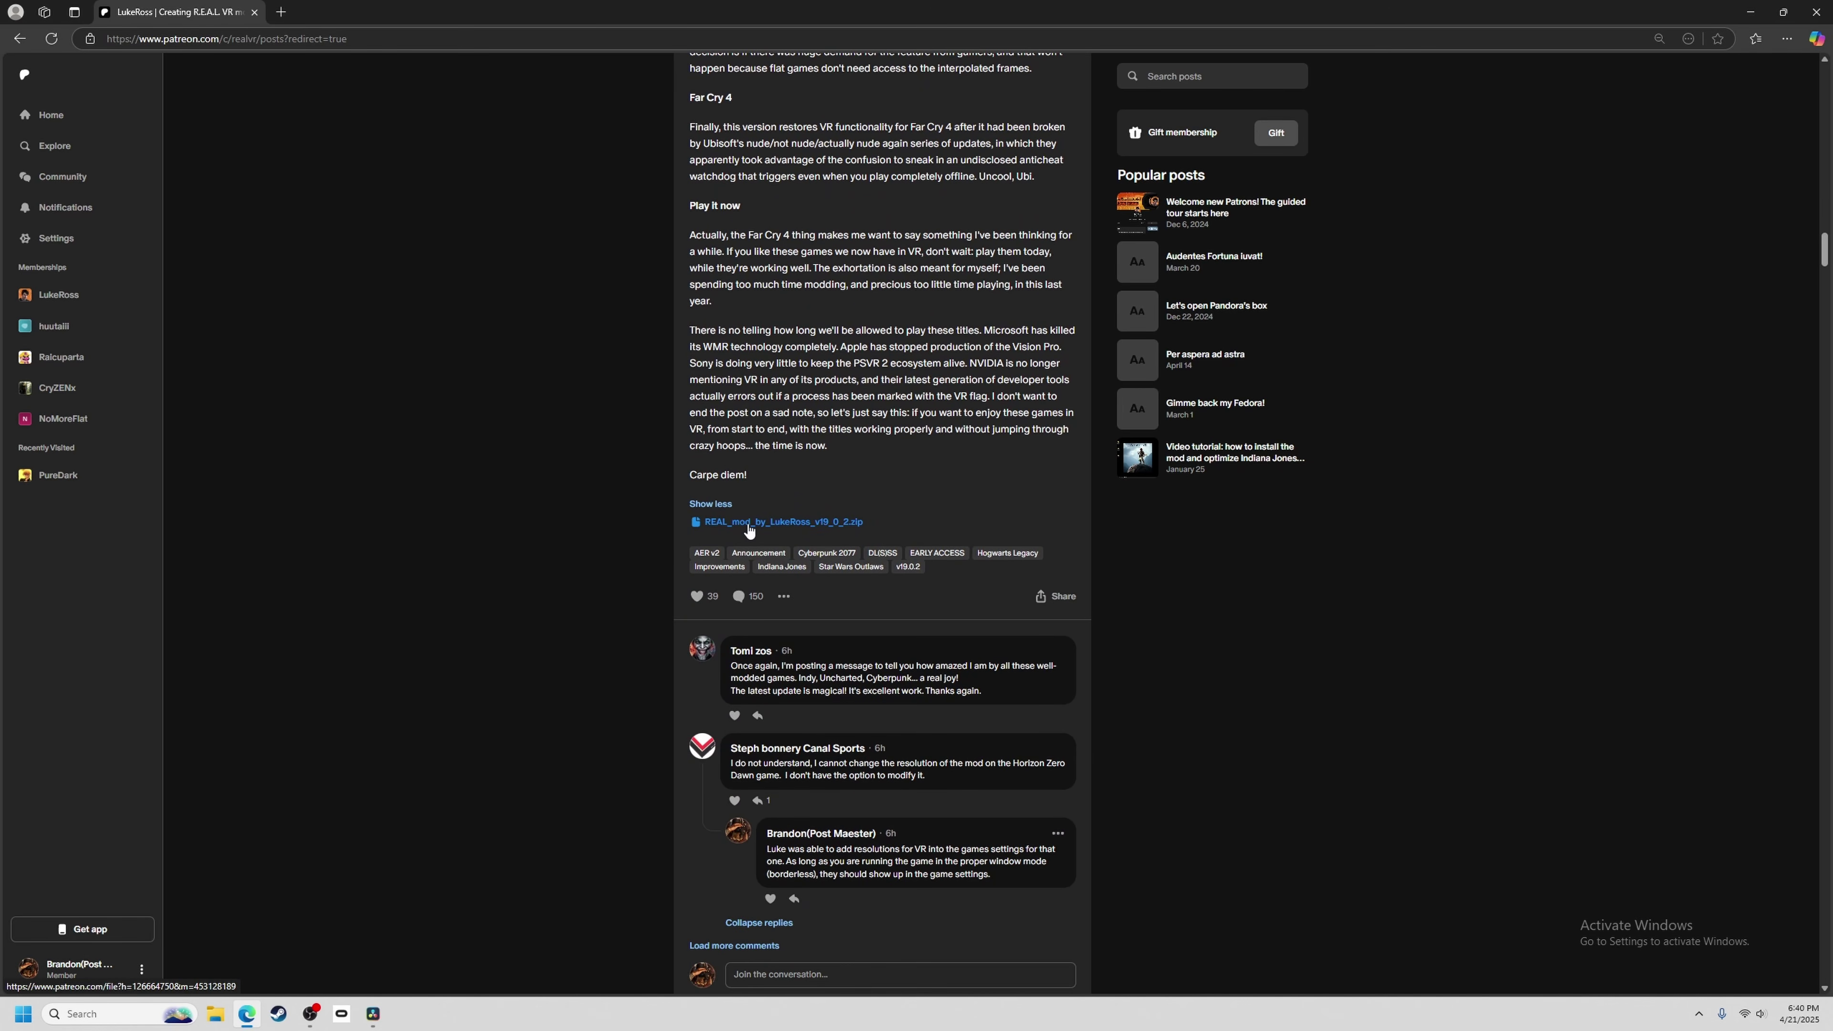
key("Home")
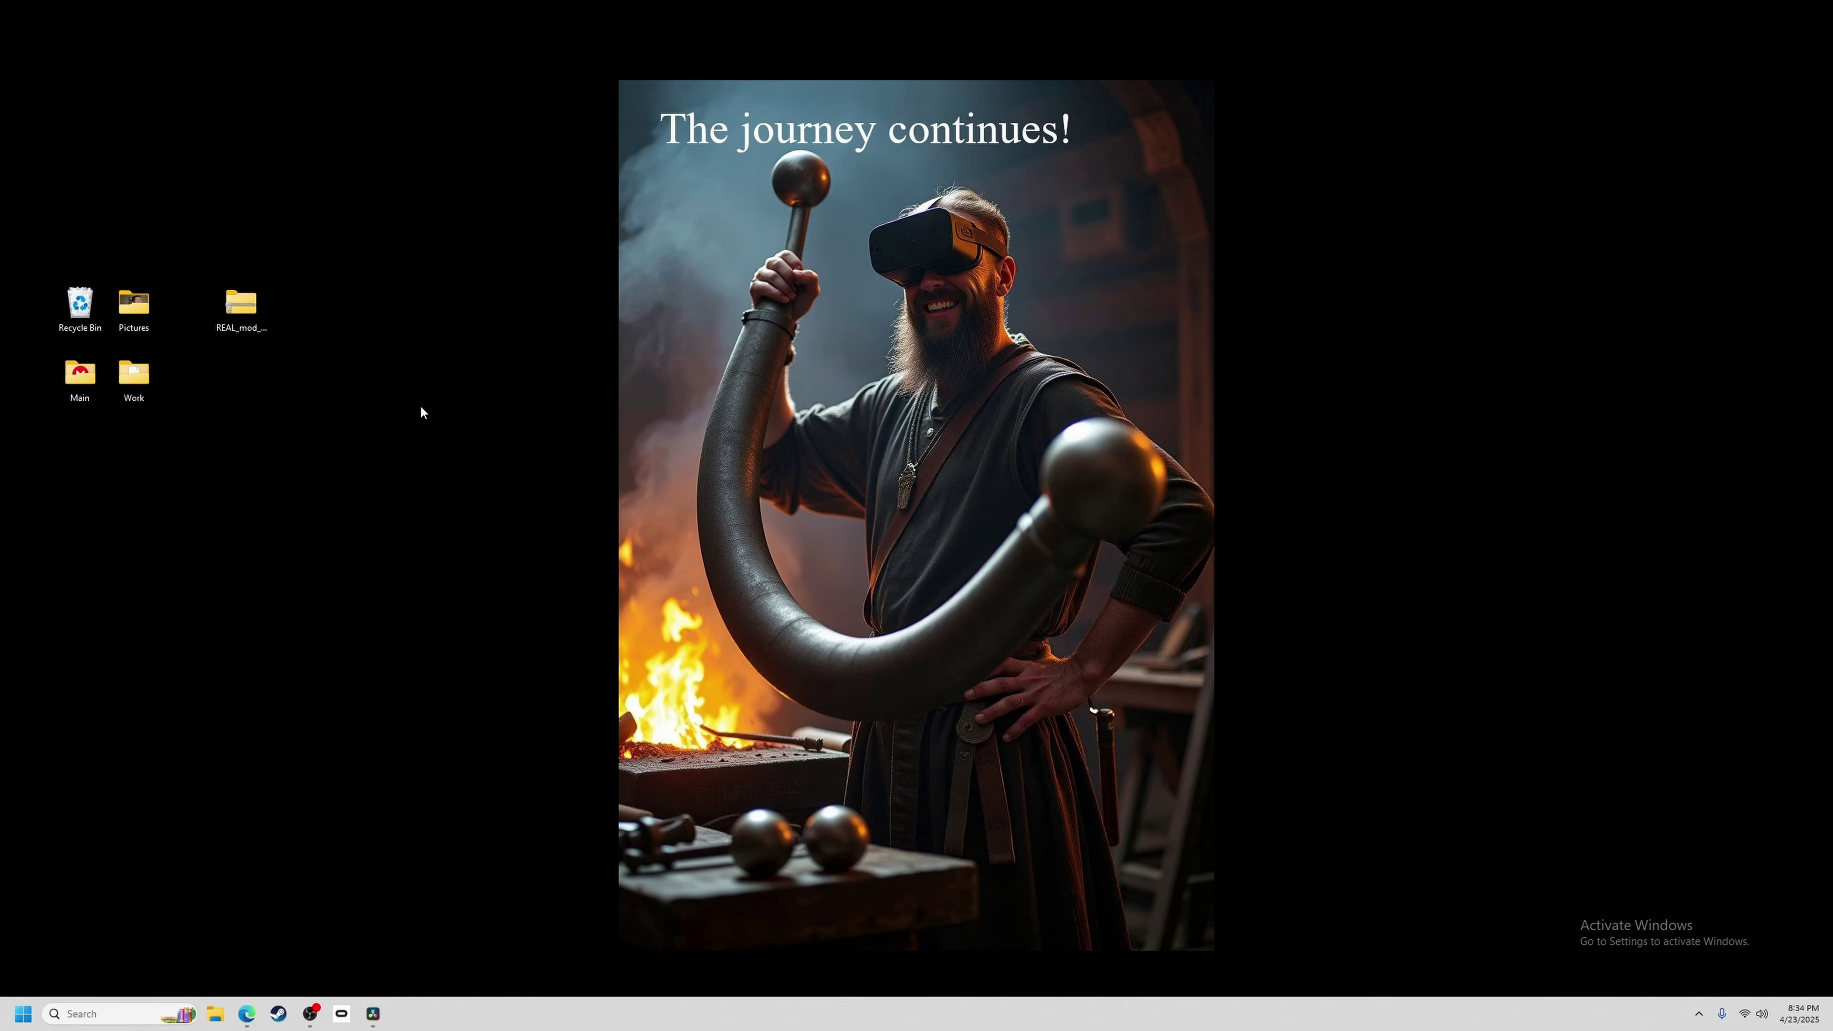
Unblock the REAL_mod_by_LukeRoss_v19_0_2.zip file on the desktop through its properties and apply the change.
right_click(238, 301)
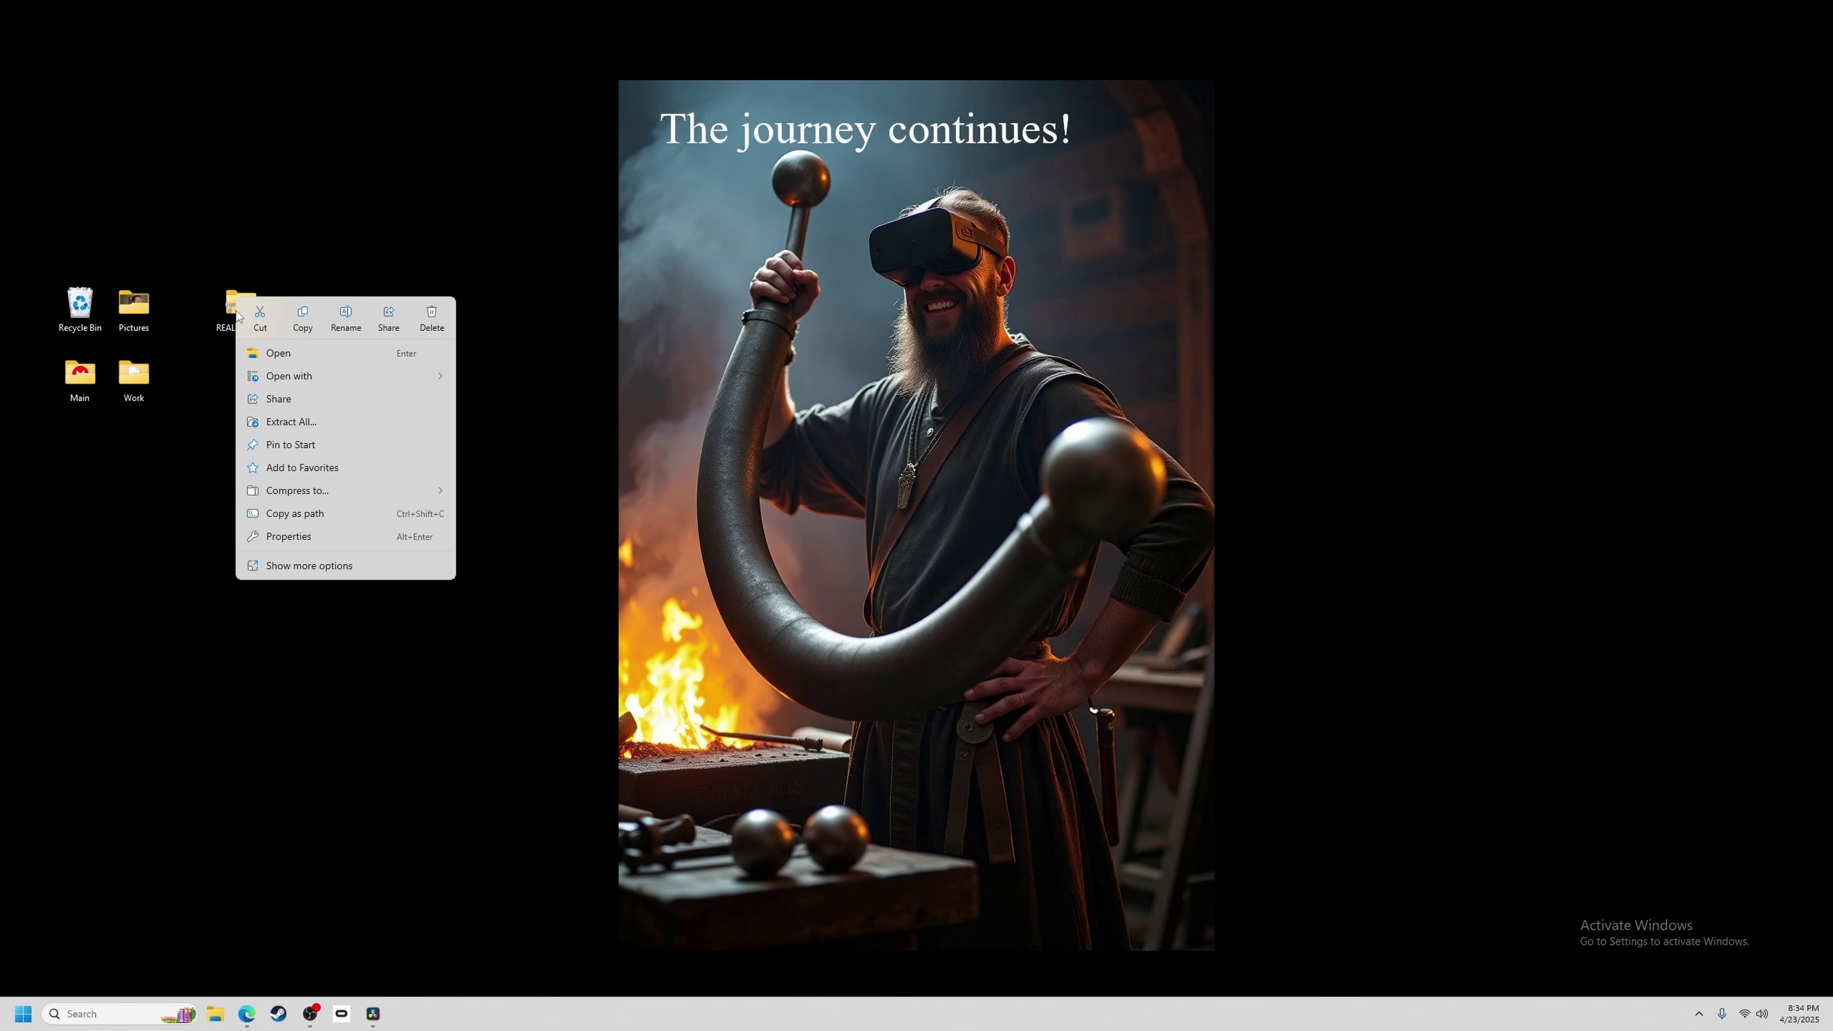
left_click(268, 537)
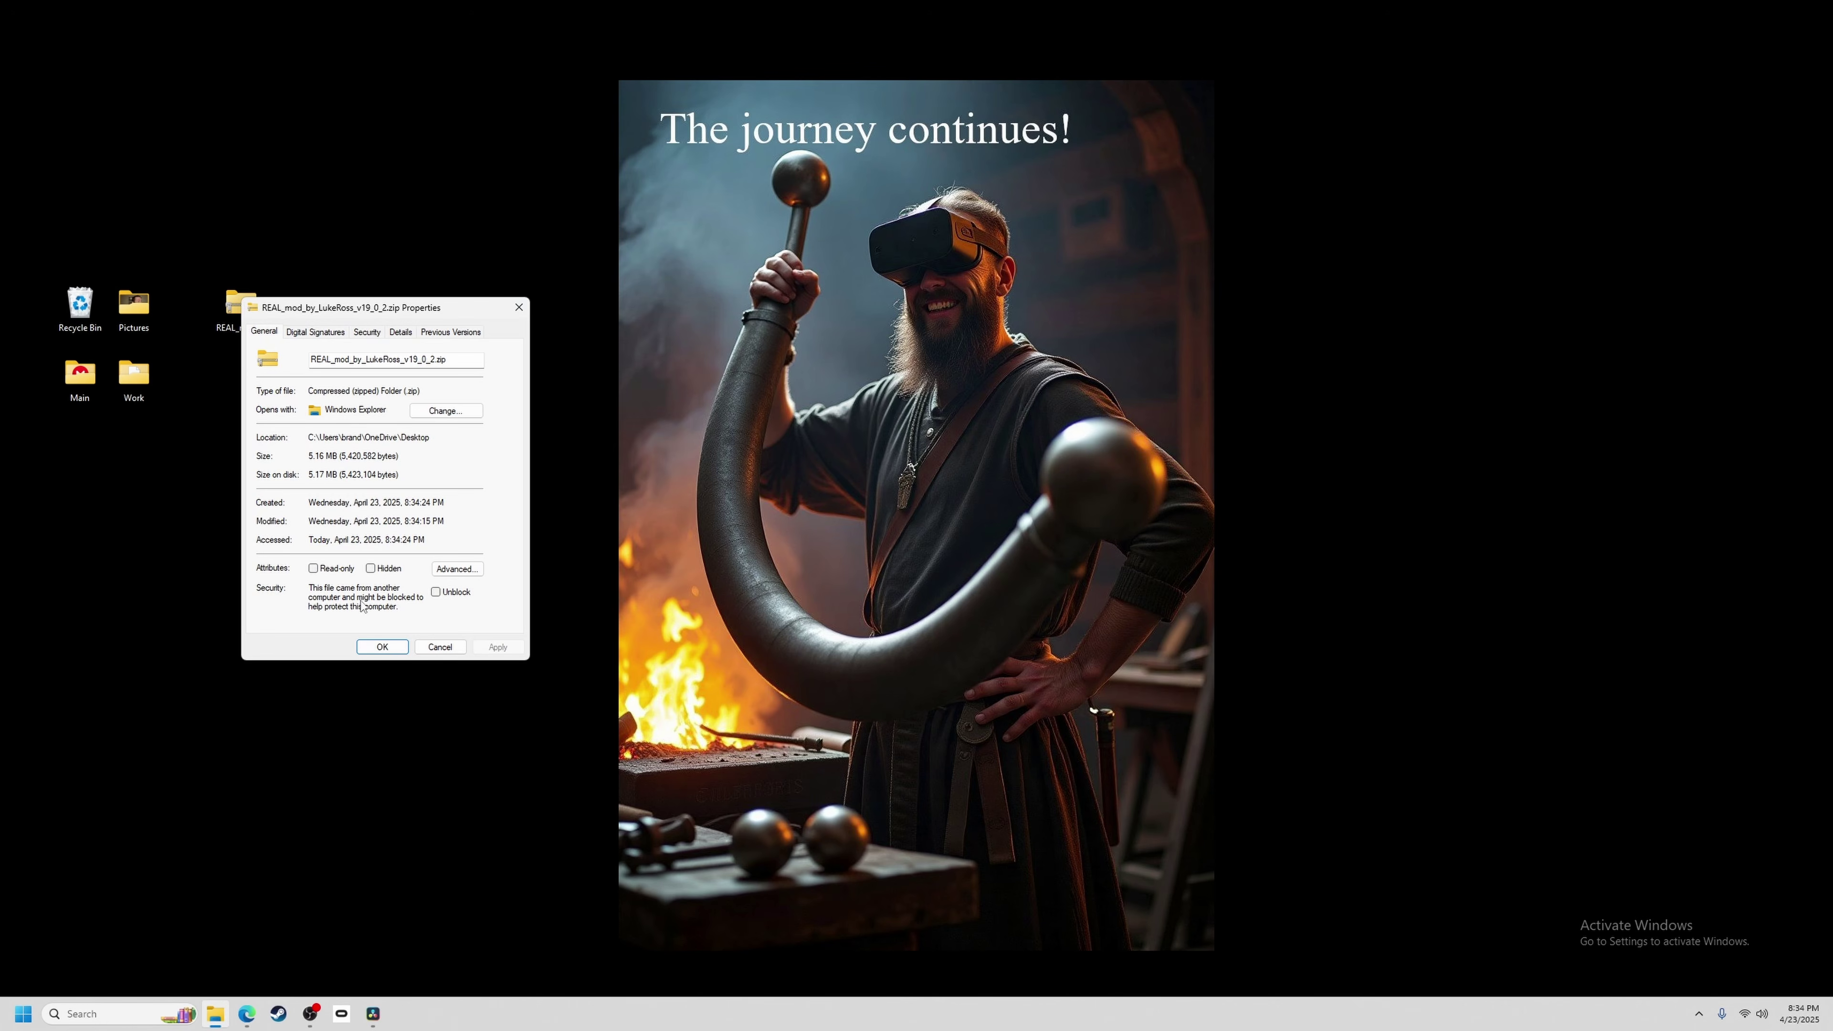
left_click(437, 594)
left_click(498, 646)
left_click(381, 647)
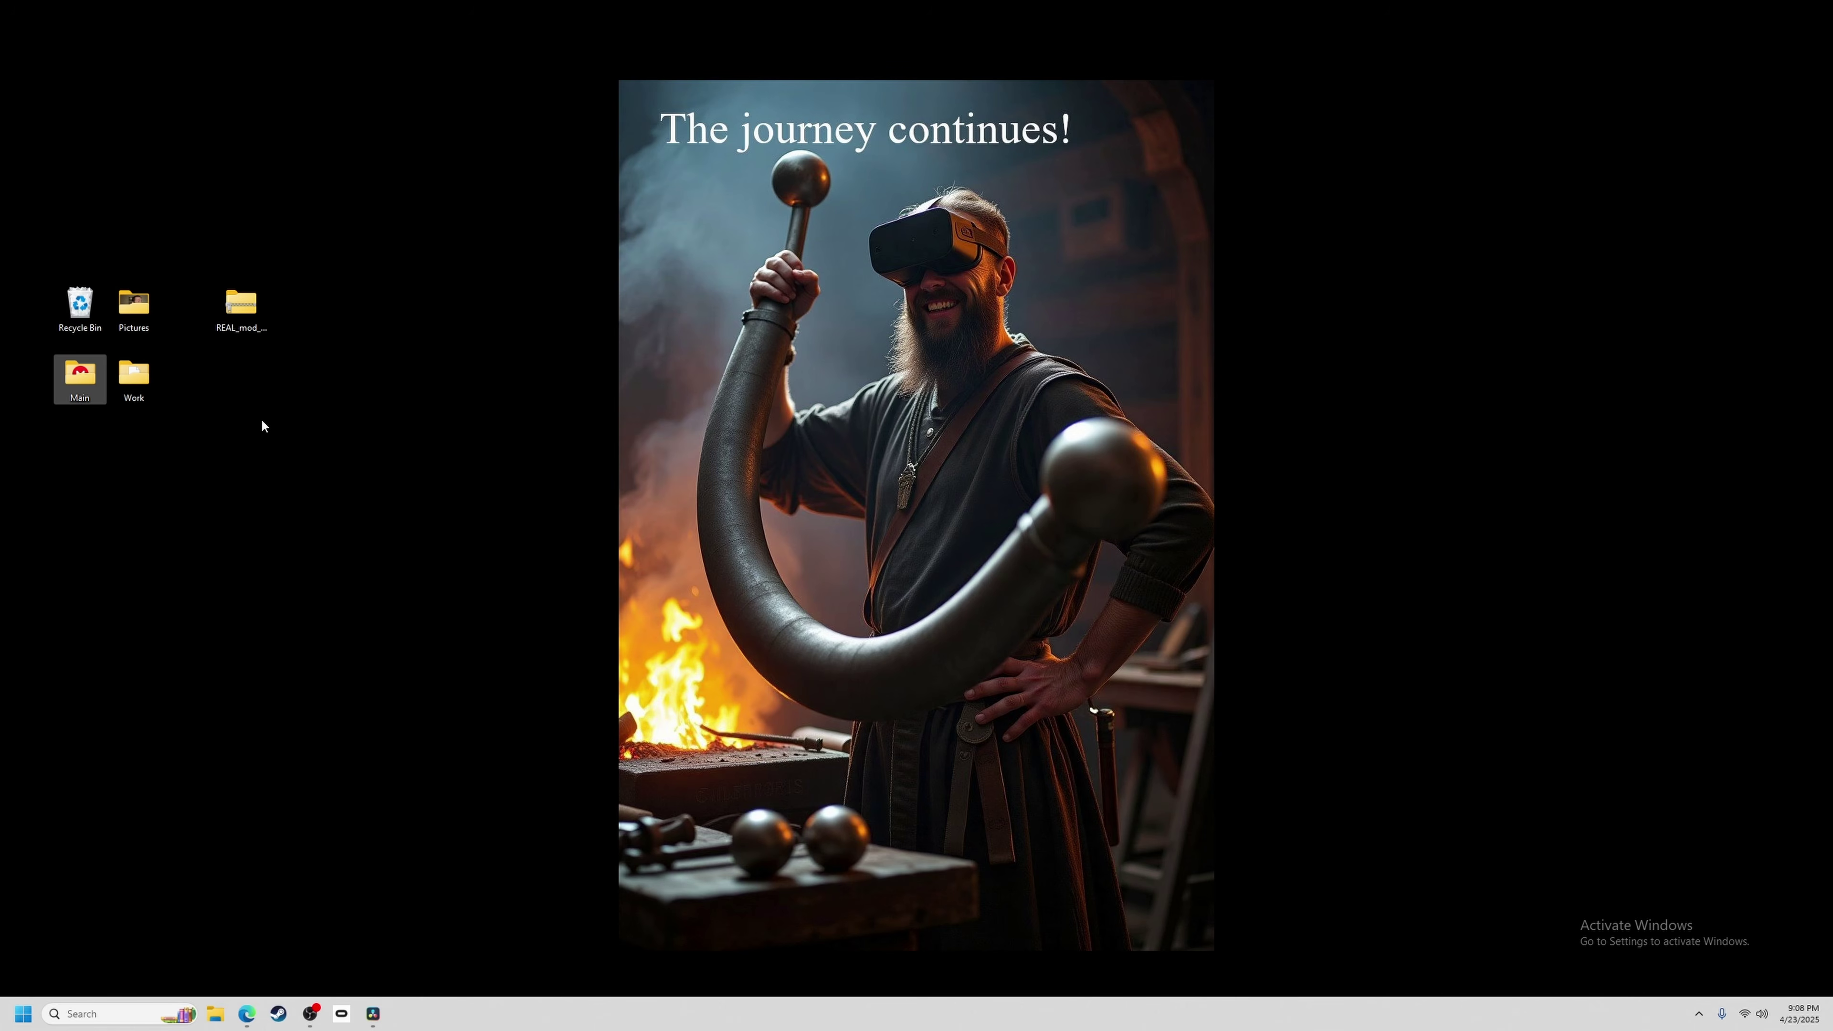
Open the game's executable folder D:\Steam\steamapps\common\KingdomComeDeliverance2\Bin\Win64MasterMasterSteamPGO in File Explorer.
left_click(215, 1014)
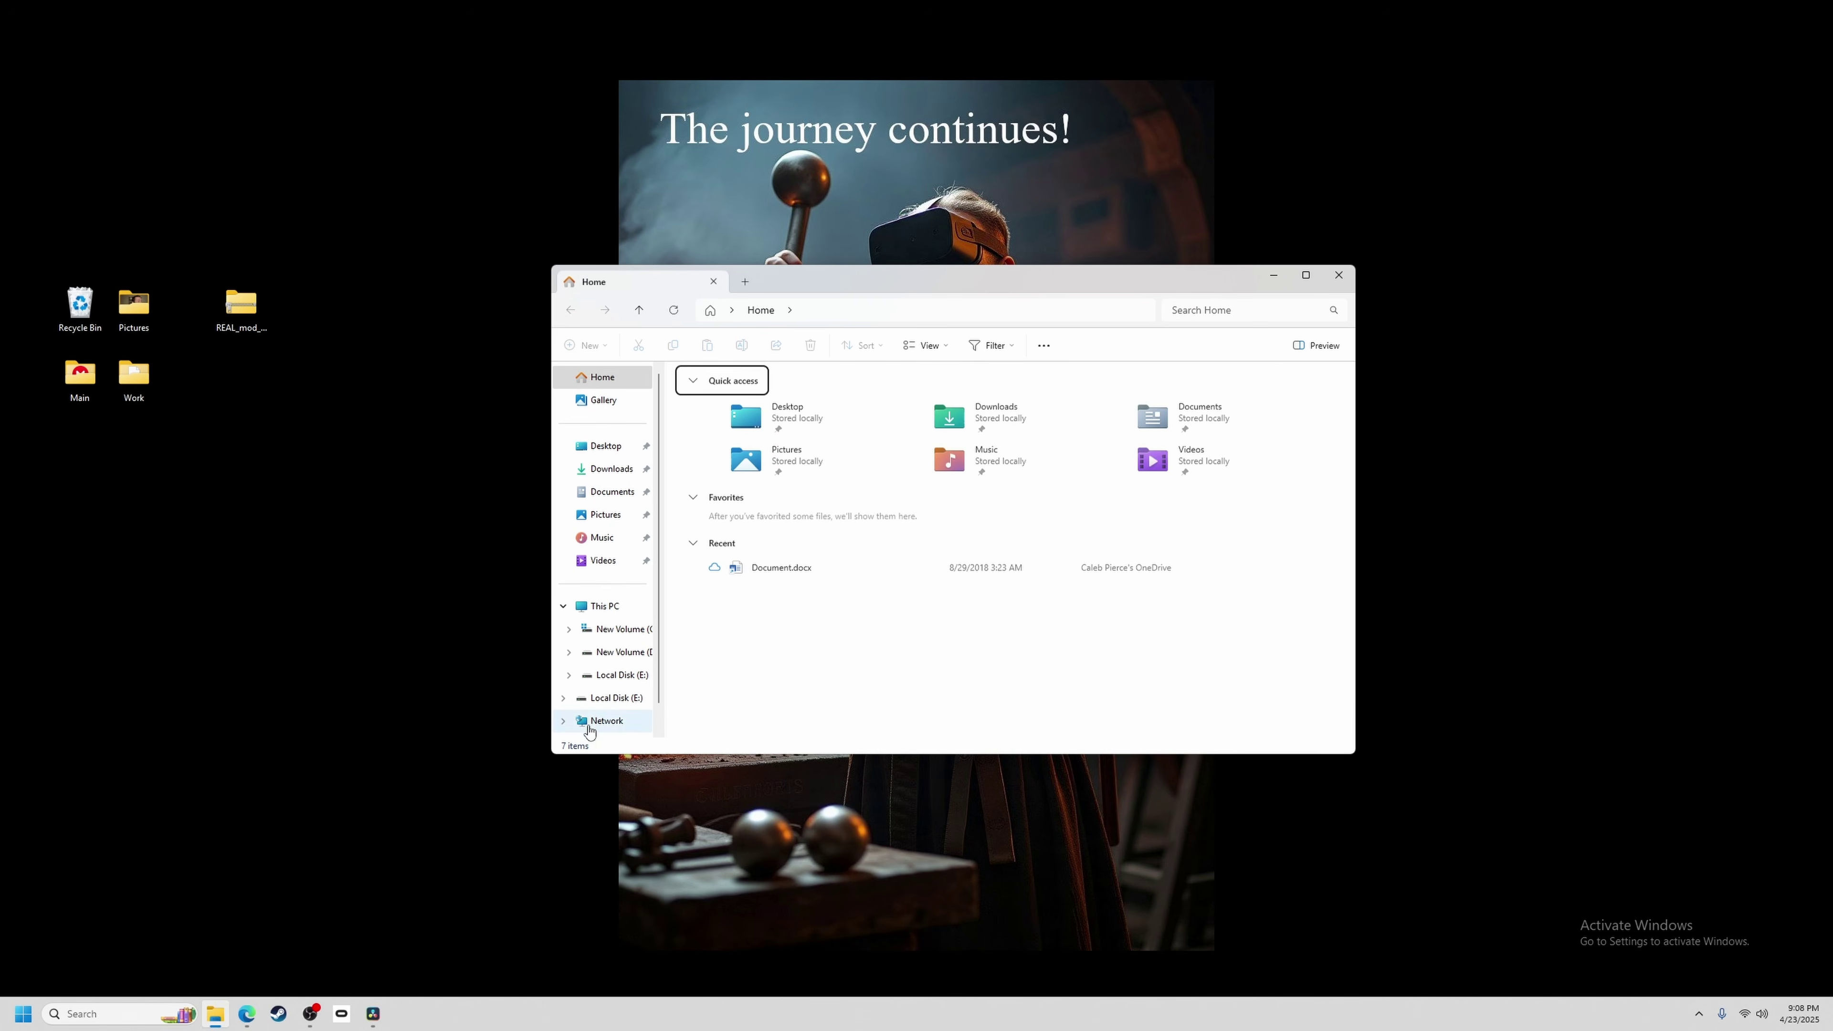
left_click(637, 652)
double_click(748, 381)
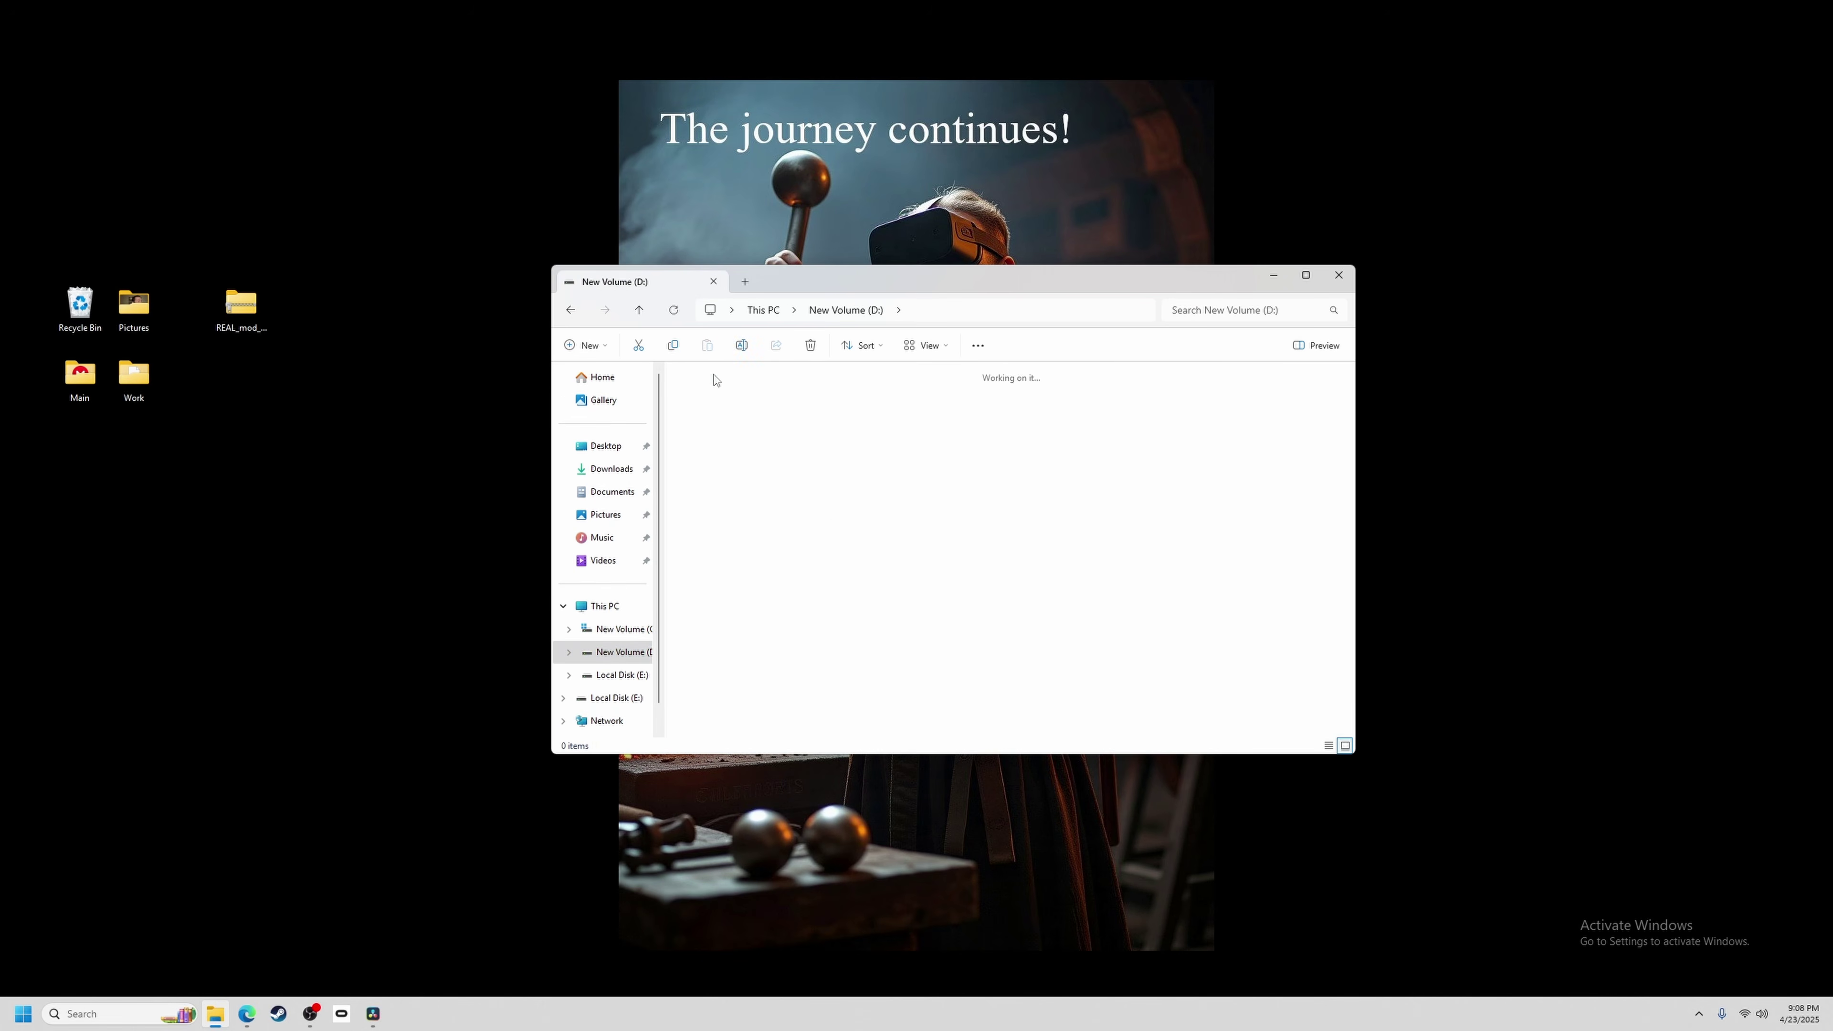
double_click(1215, 502)
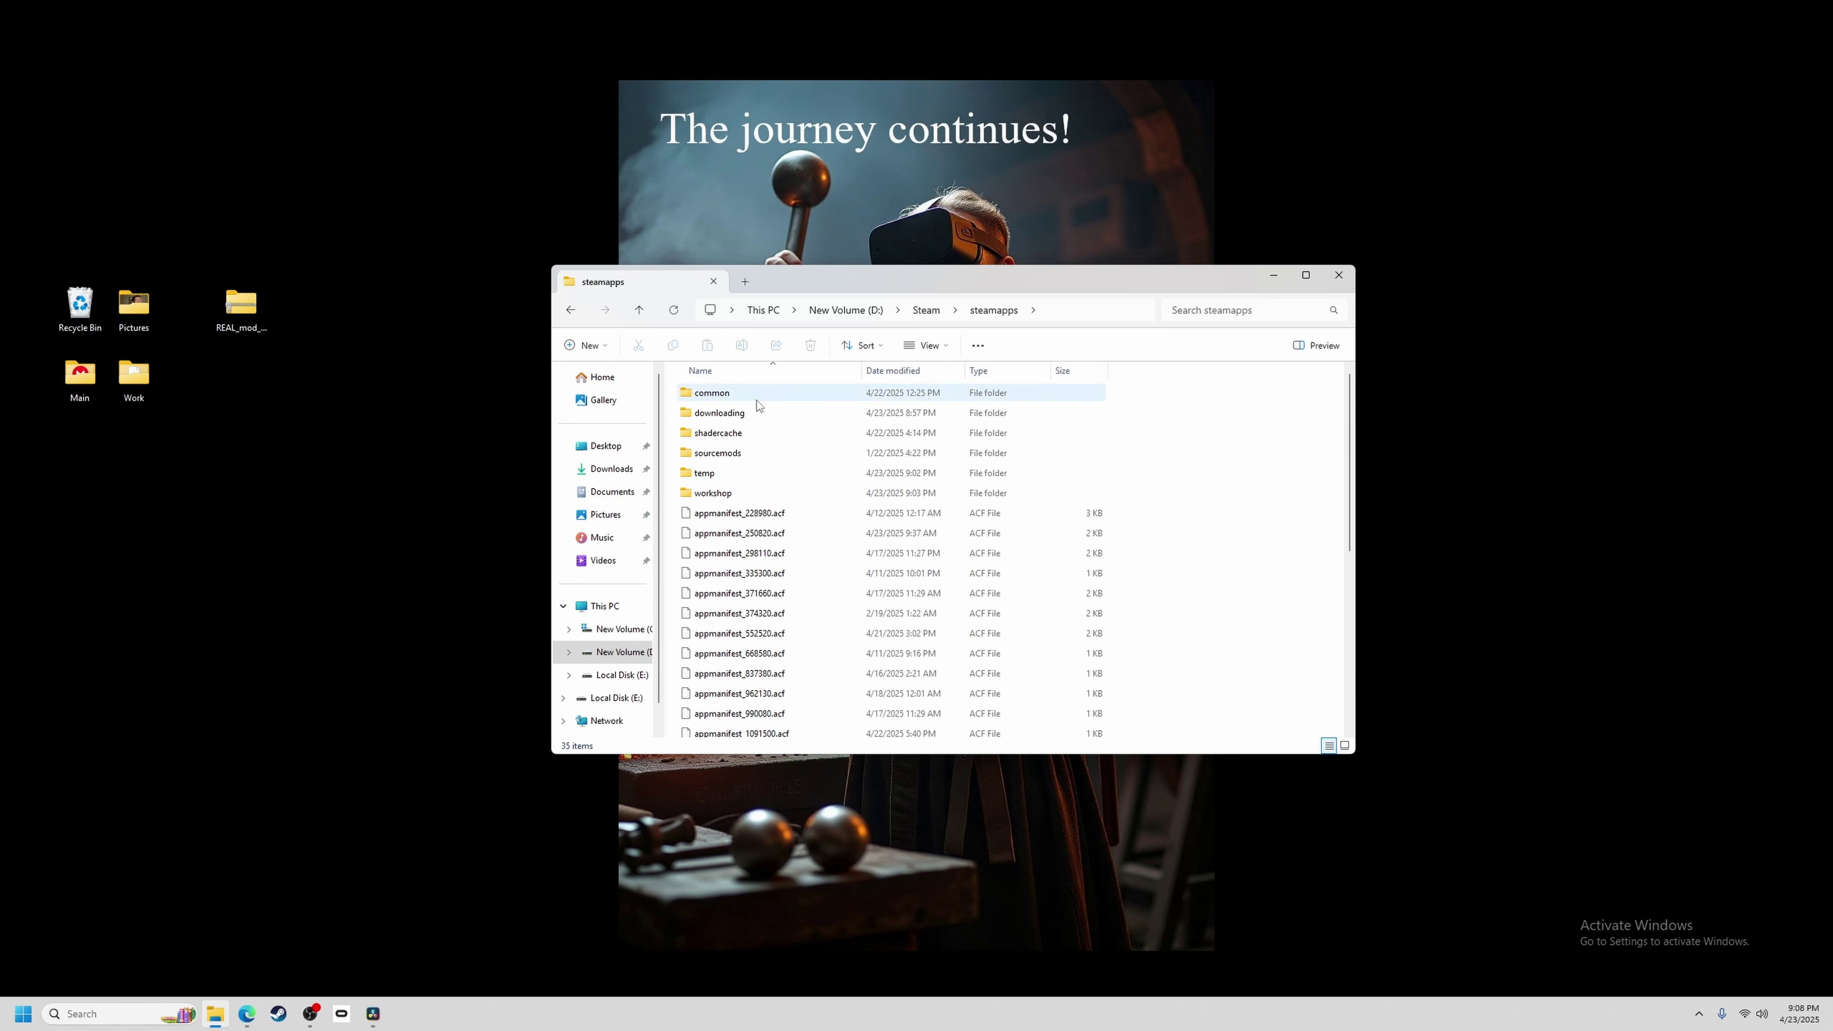
double_click(727, 393)
scroll(777, 610, "down", 1)
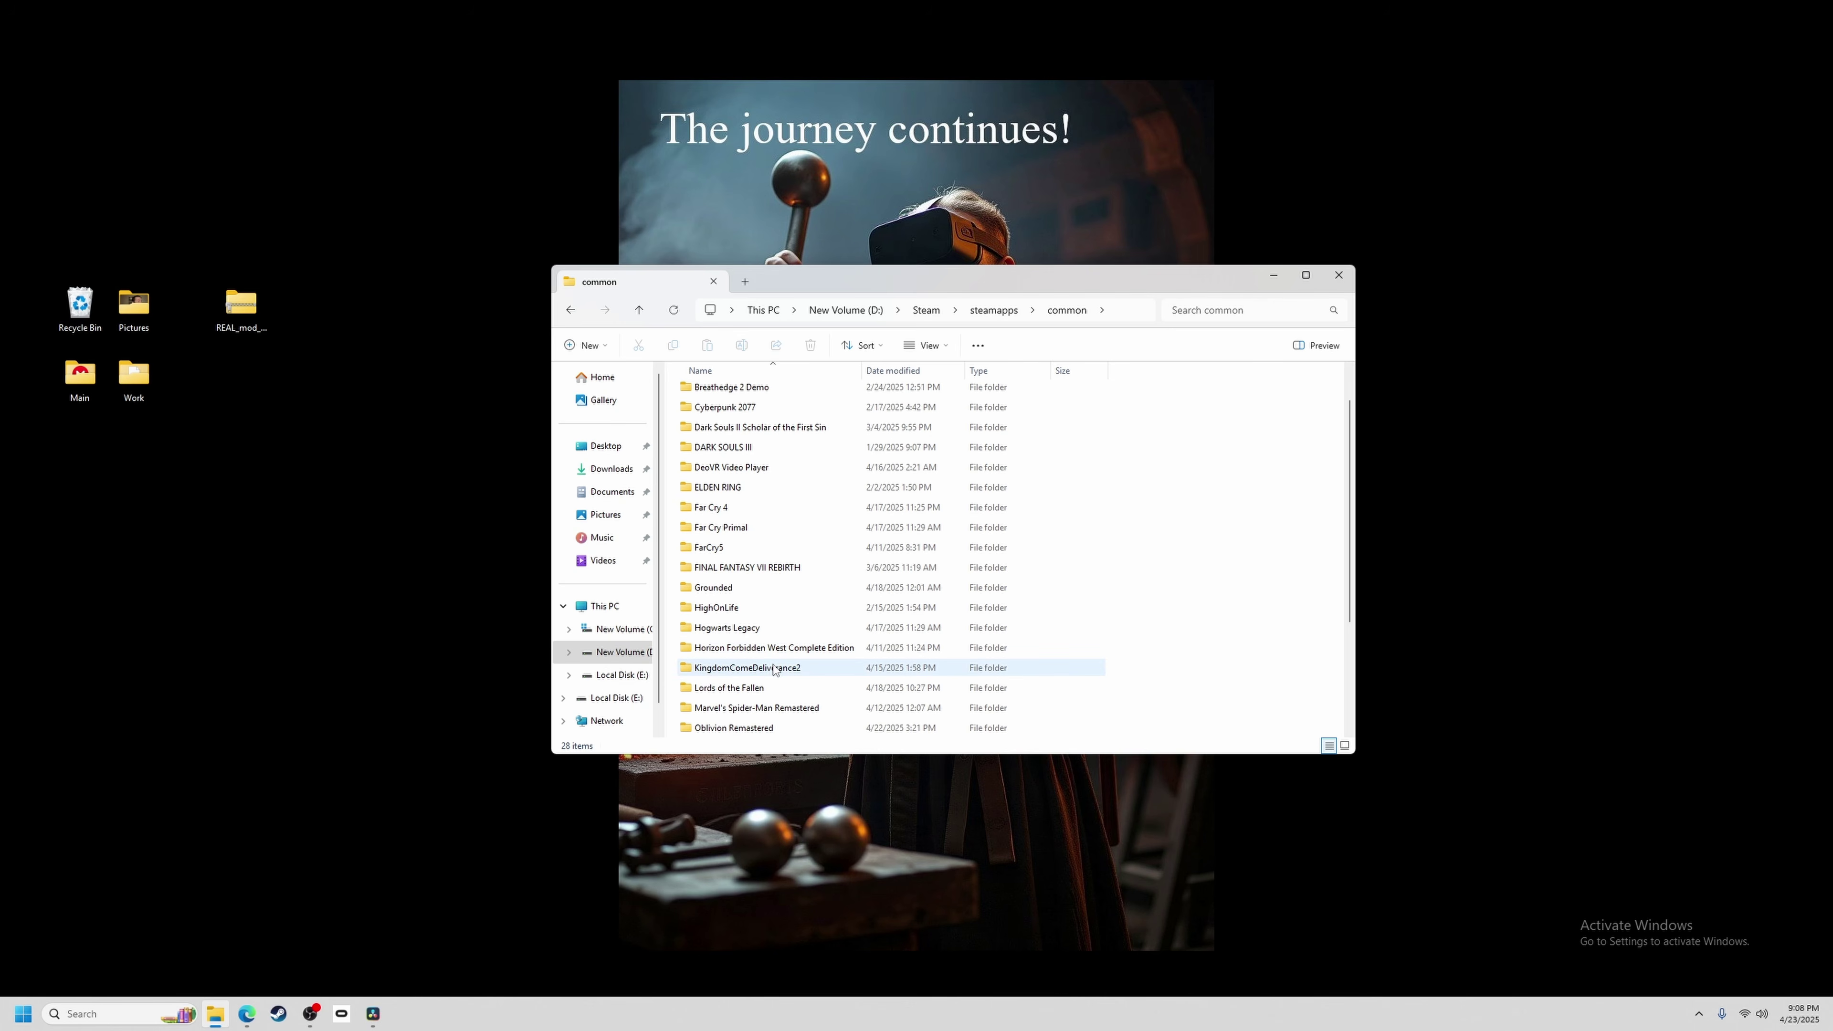
left_click(774, 669)
double_click(774, 669)
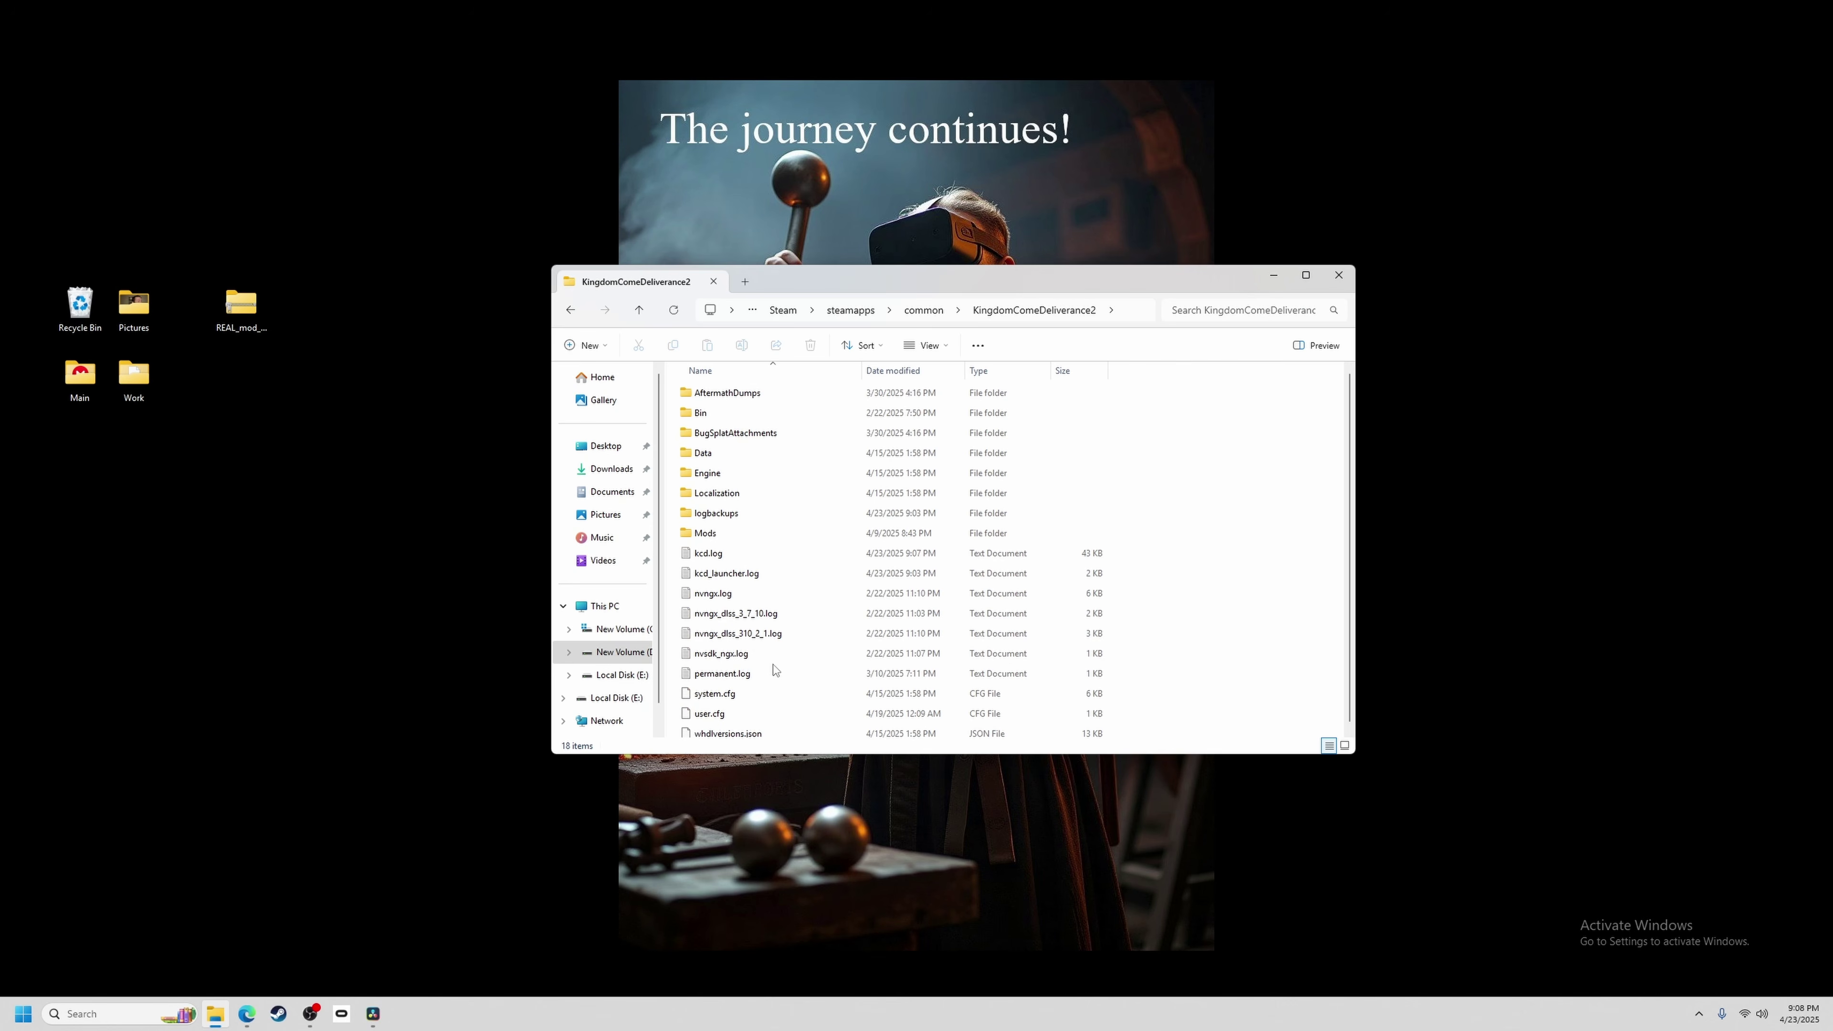
double_click(717, 417)
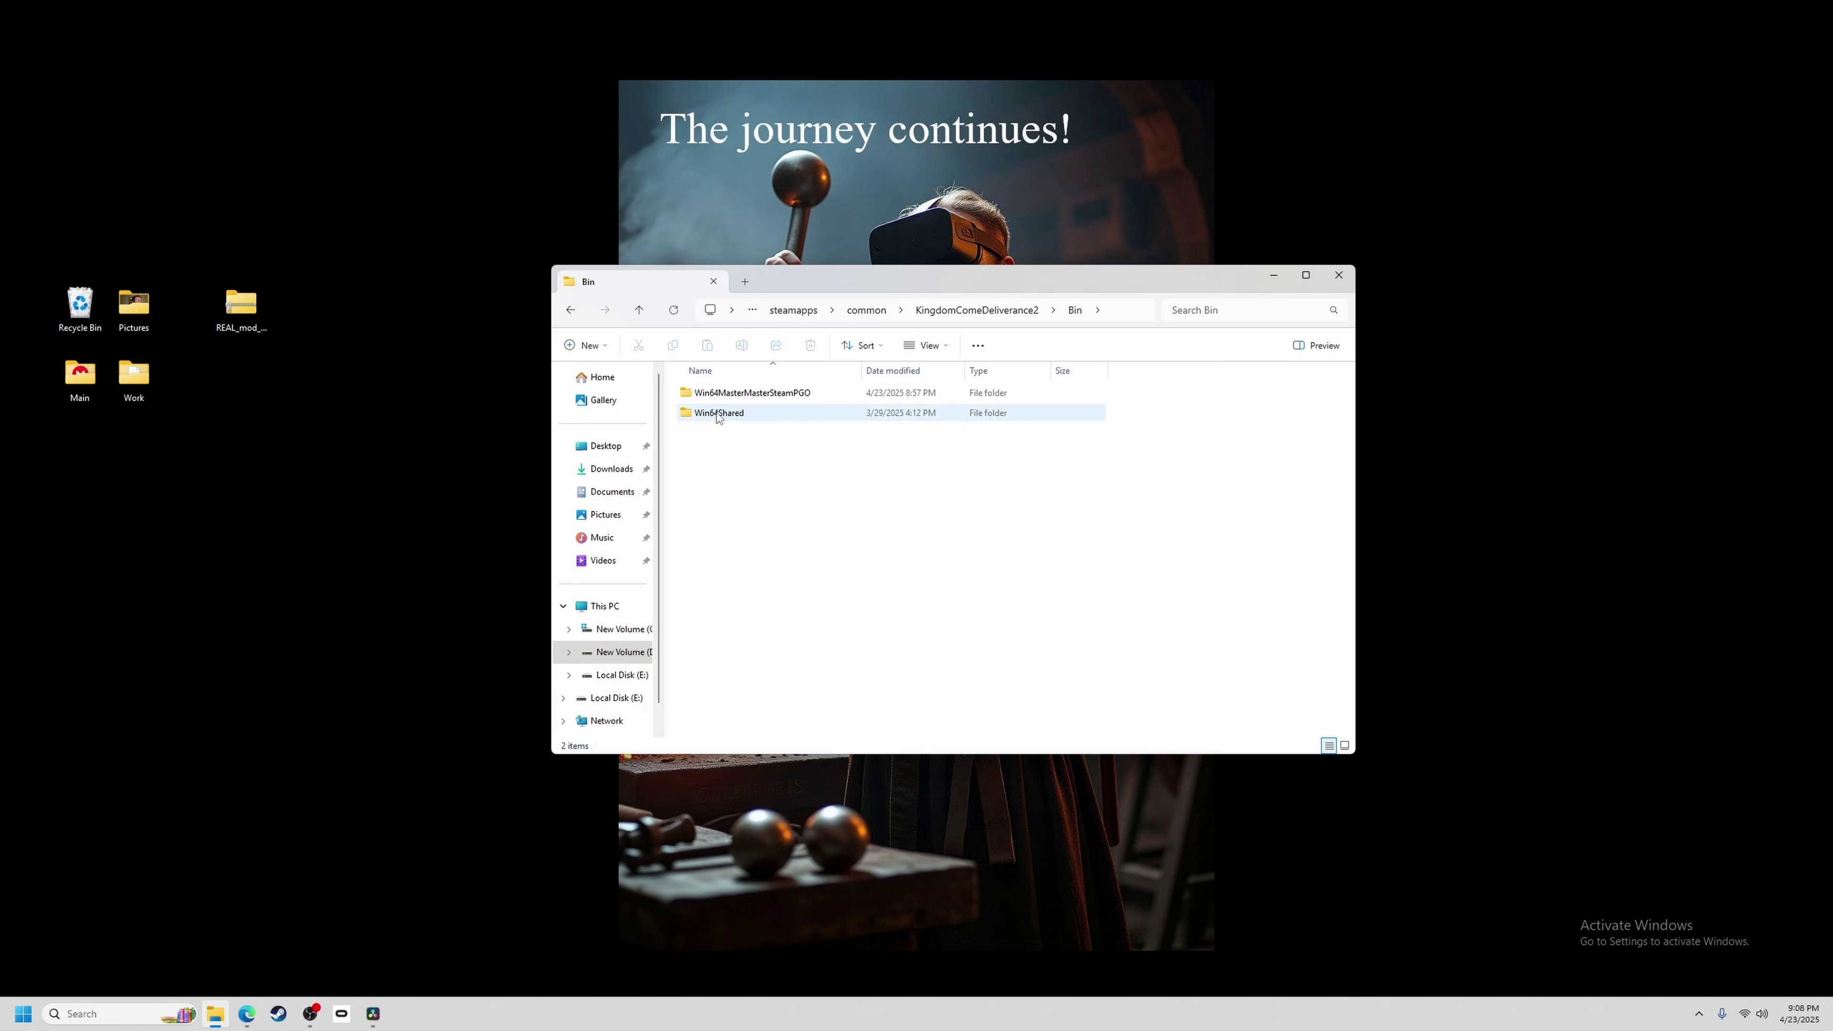
double_click(766, 396)
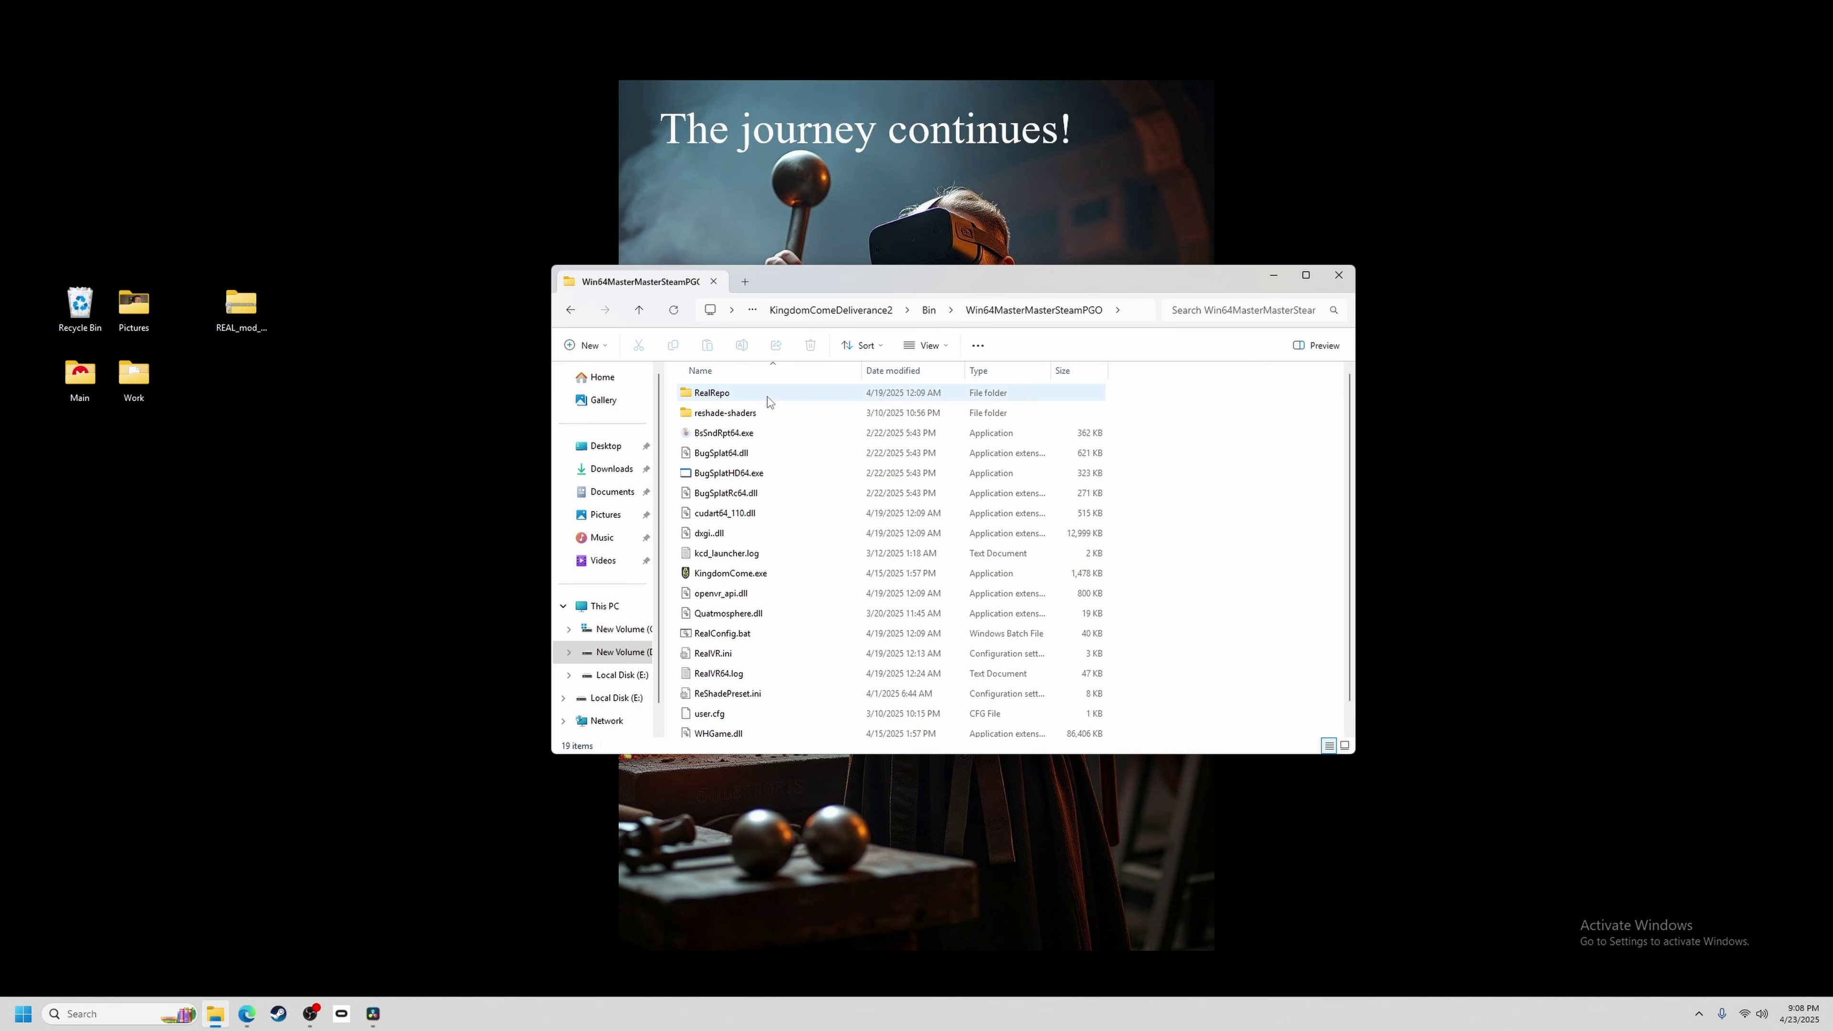
scroll(783, 538, "down", 1)
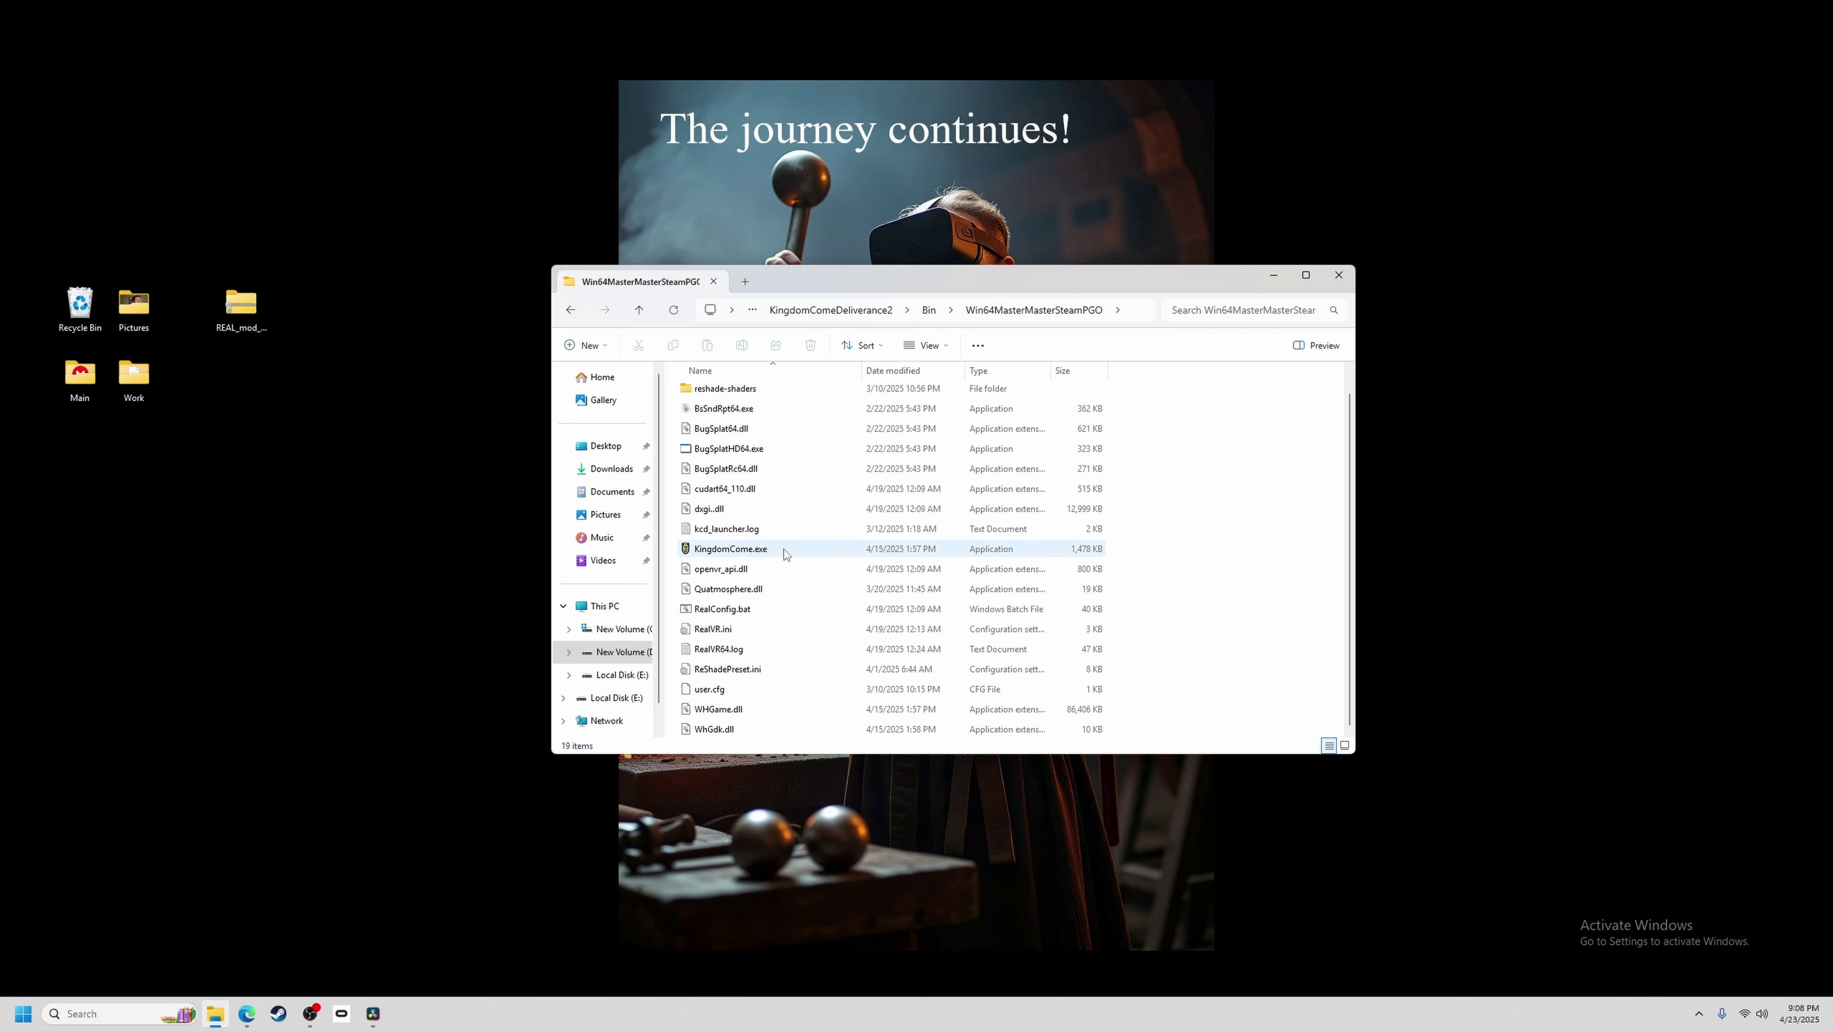
Open the mod zip beside the game folder and copy RealRepo, cudart64_110.dll, openvr_api.dll and RealConfig.bat into Win64MasterMasterSteamPGO, replacing existing files.
double_click(243, 319)
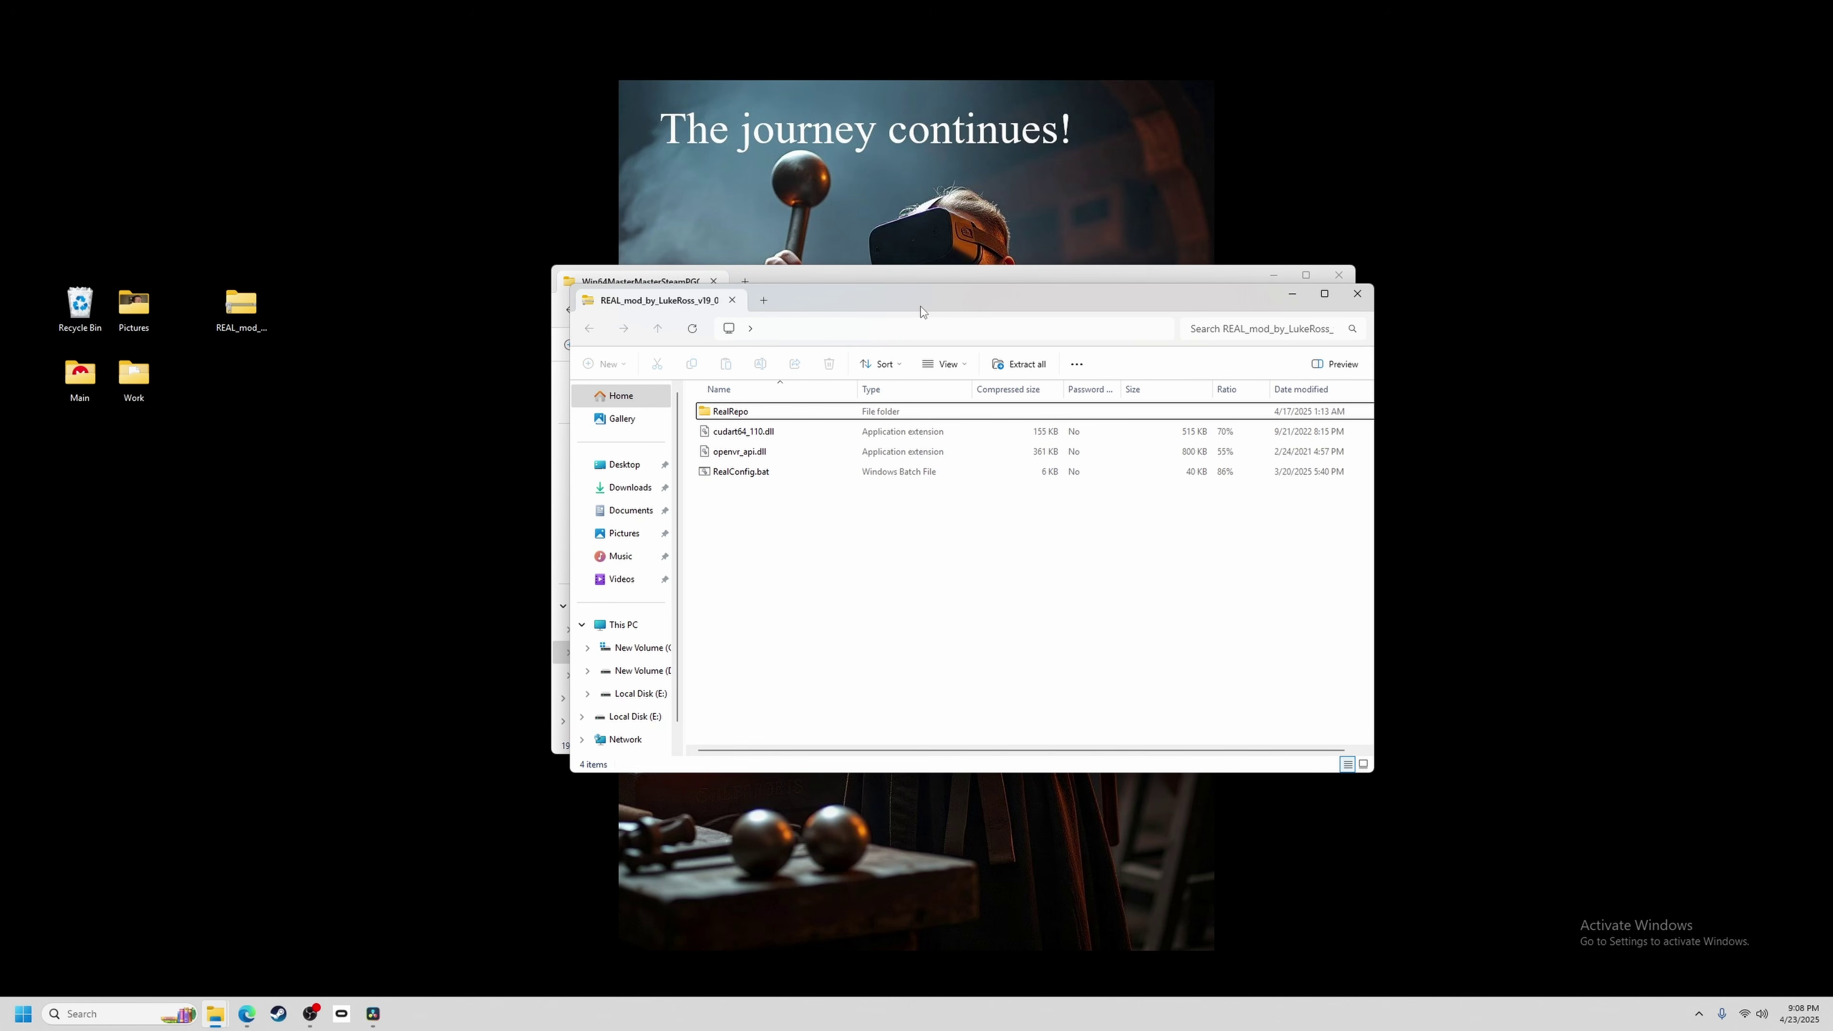
left_click_drag(920, 312, 1454, 273)
left_click_drag(1025, 278, 632, 268)
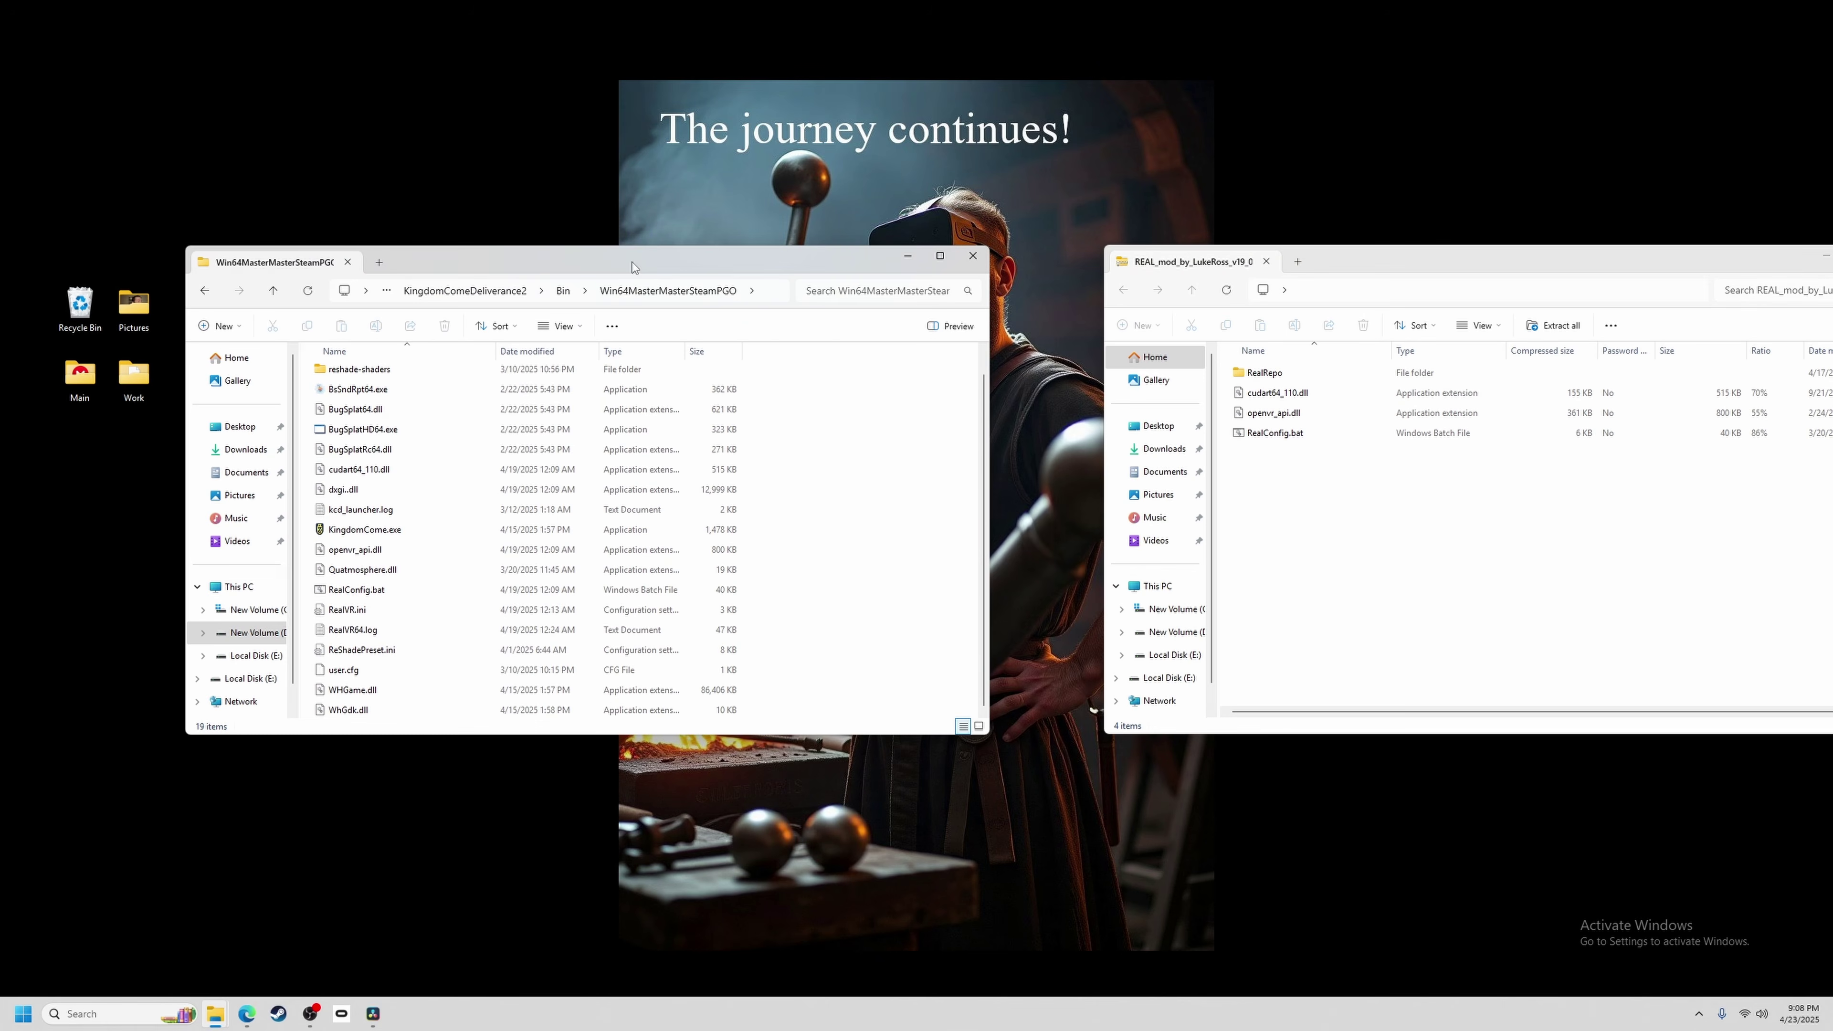
left_click_drag(1280, 515, 897, 516)
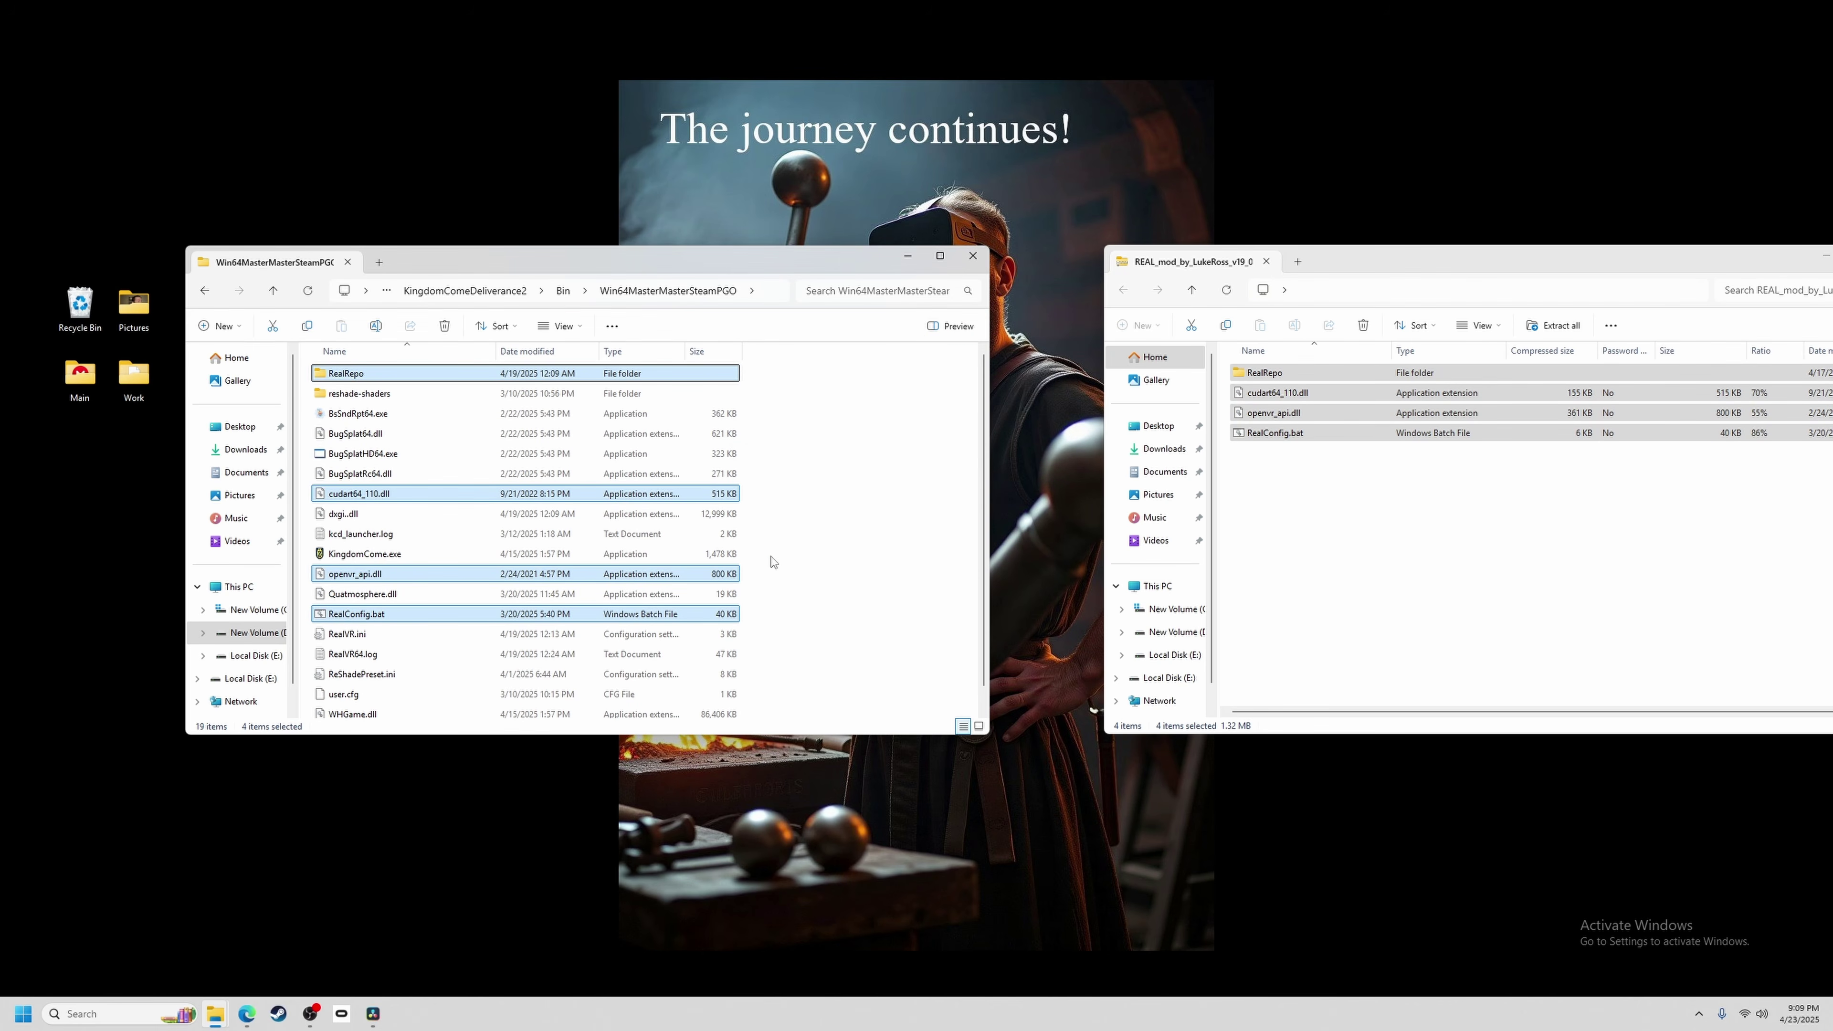
Run RealConfig.bat in the Win64MasterMasterSteamPGO folder and close its console once the script finishes.
scroll(758, 560, "down", 1)
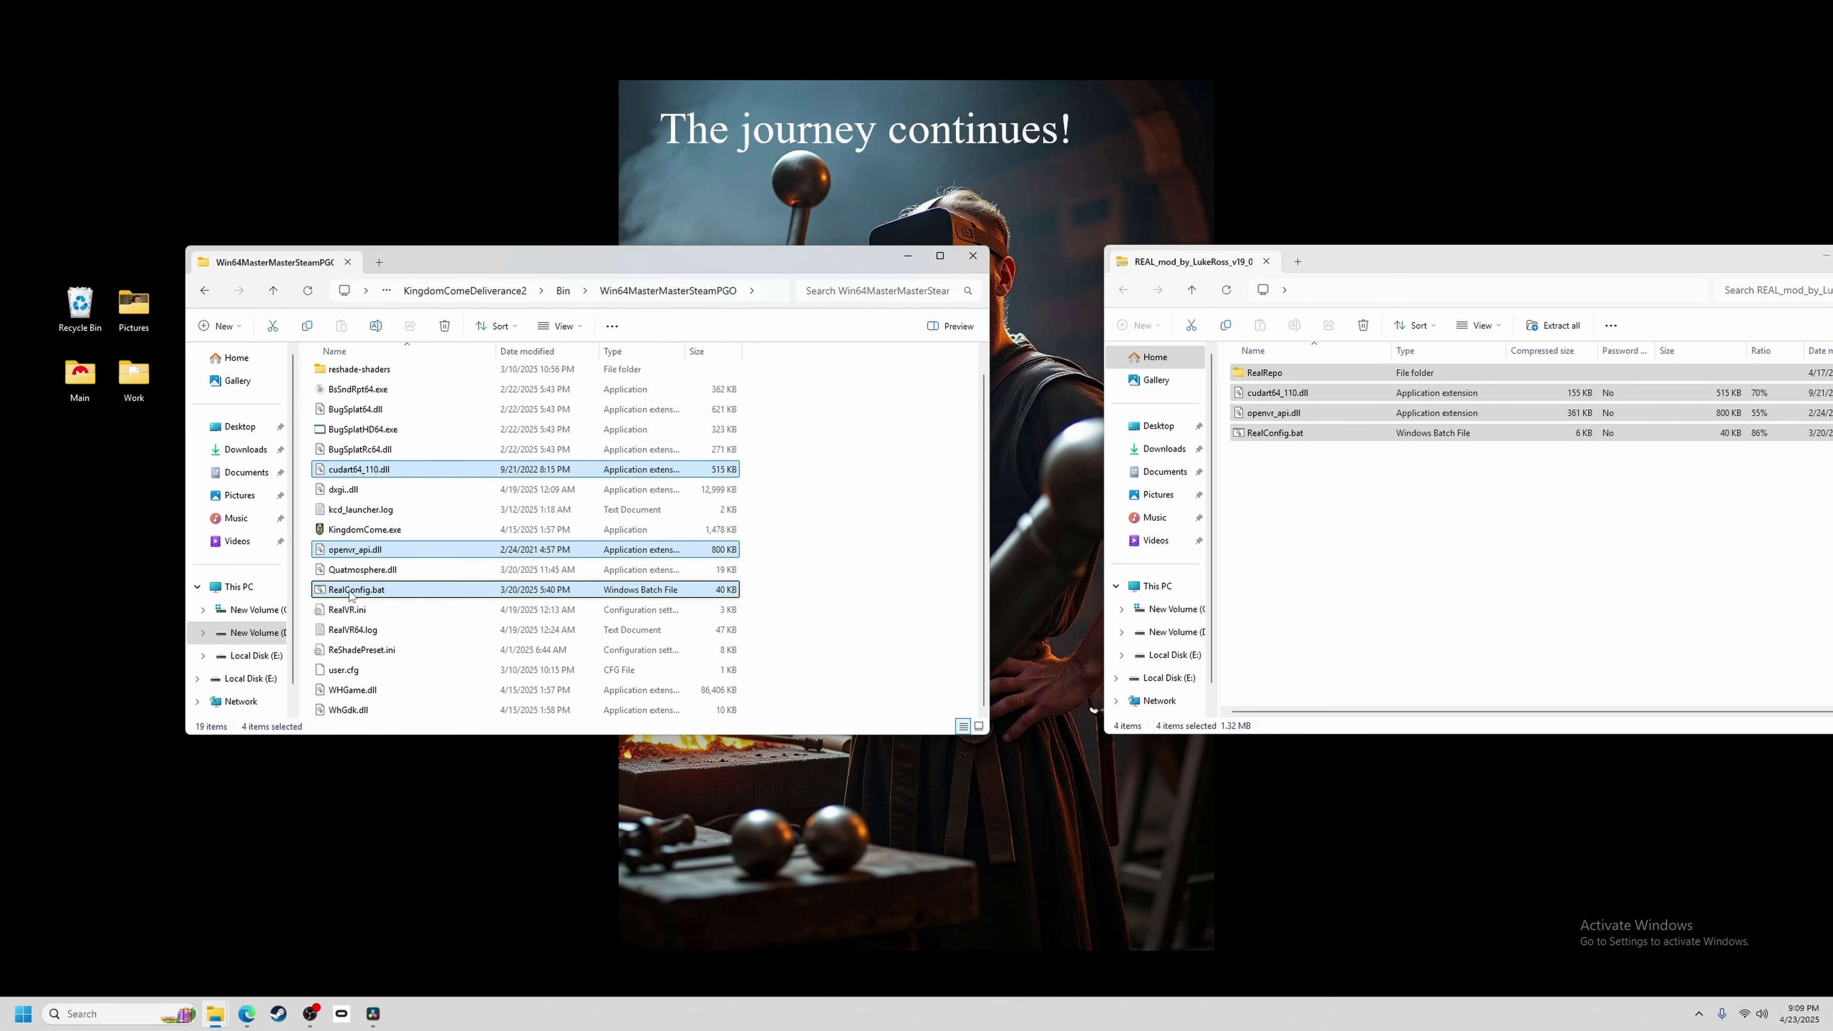
double_click(351, 590)
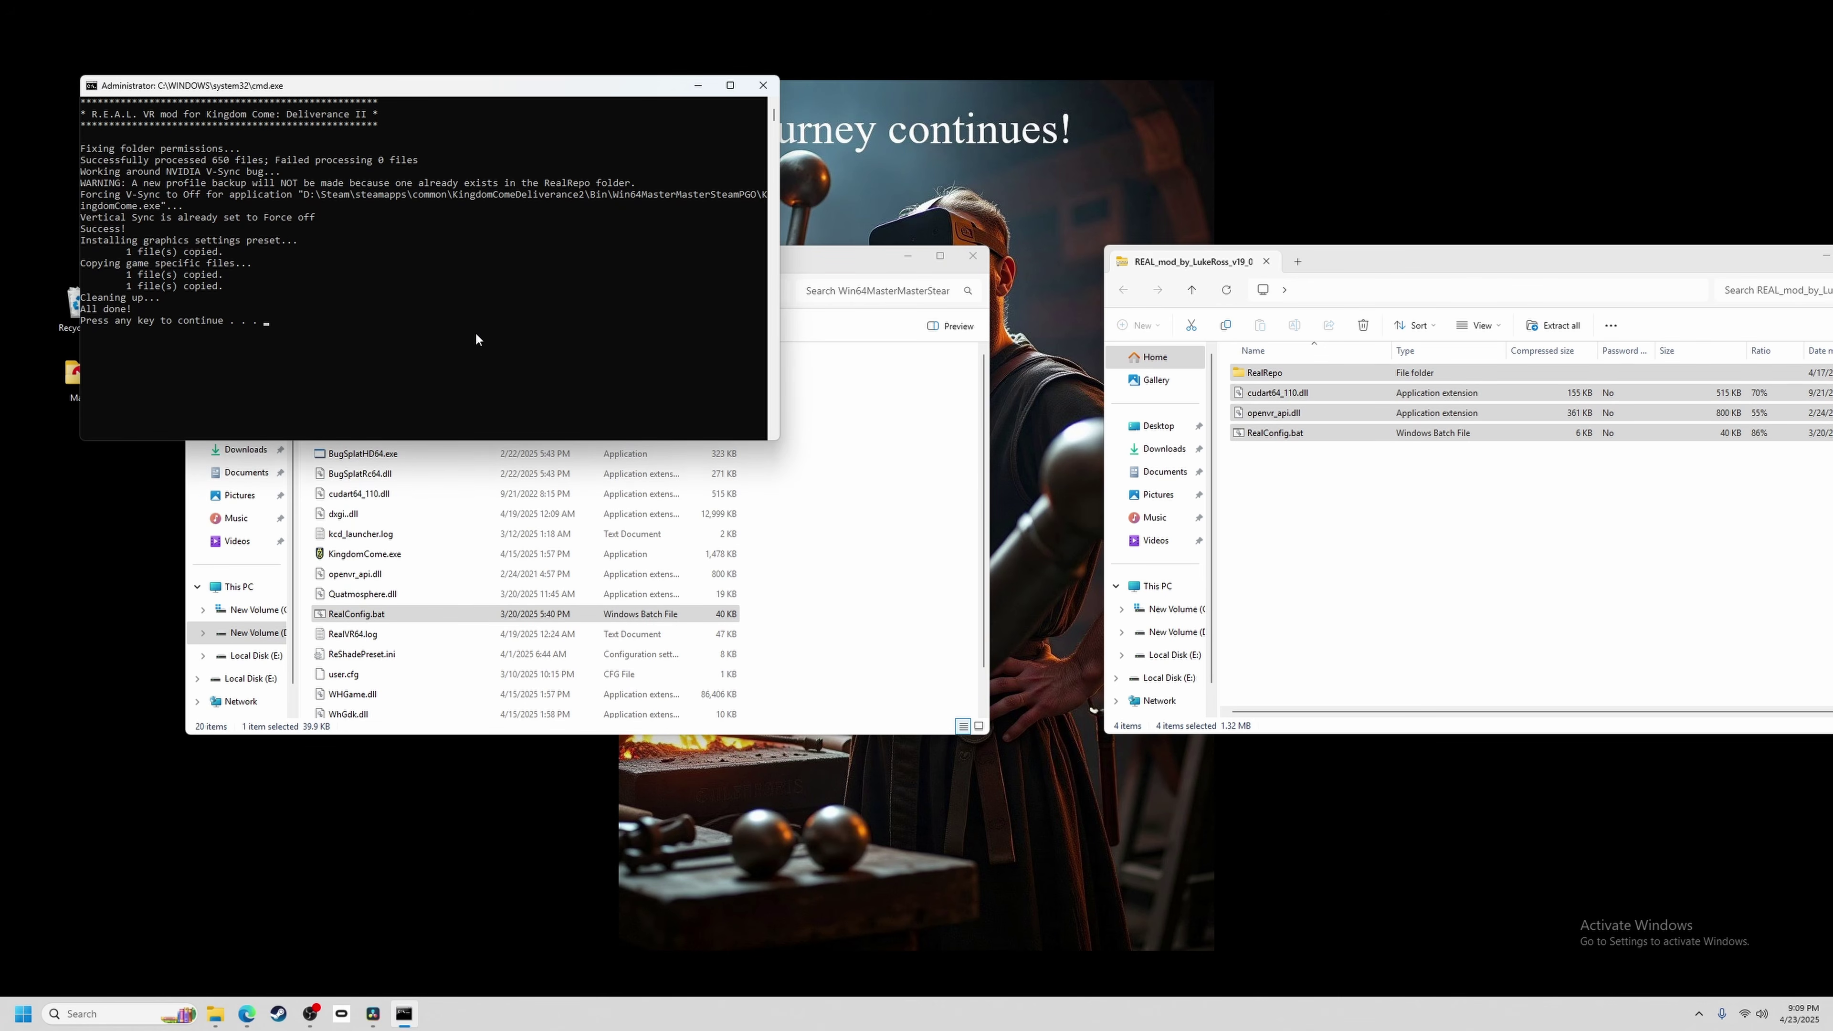
key("Return")
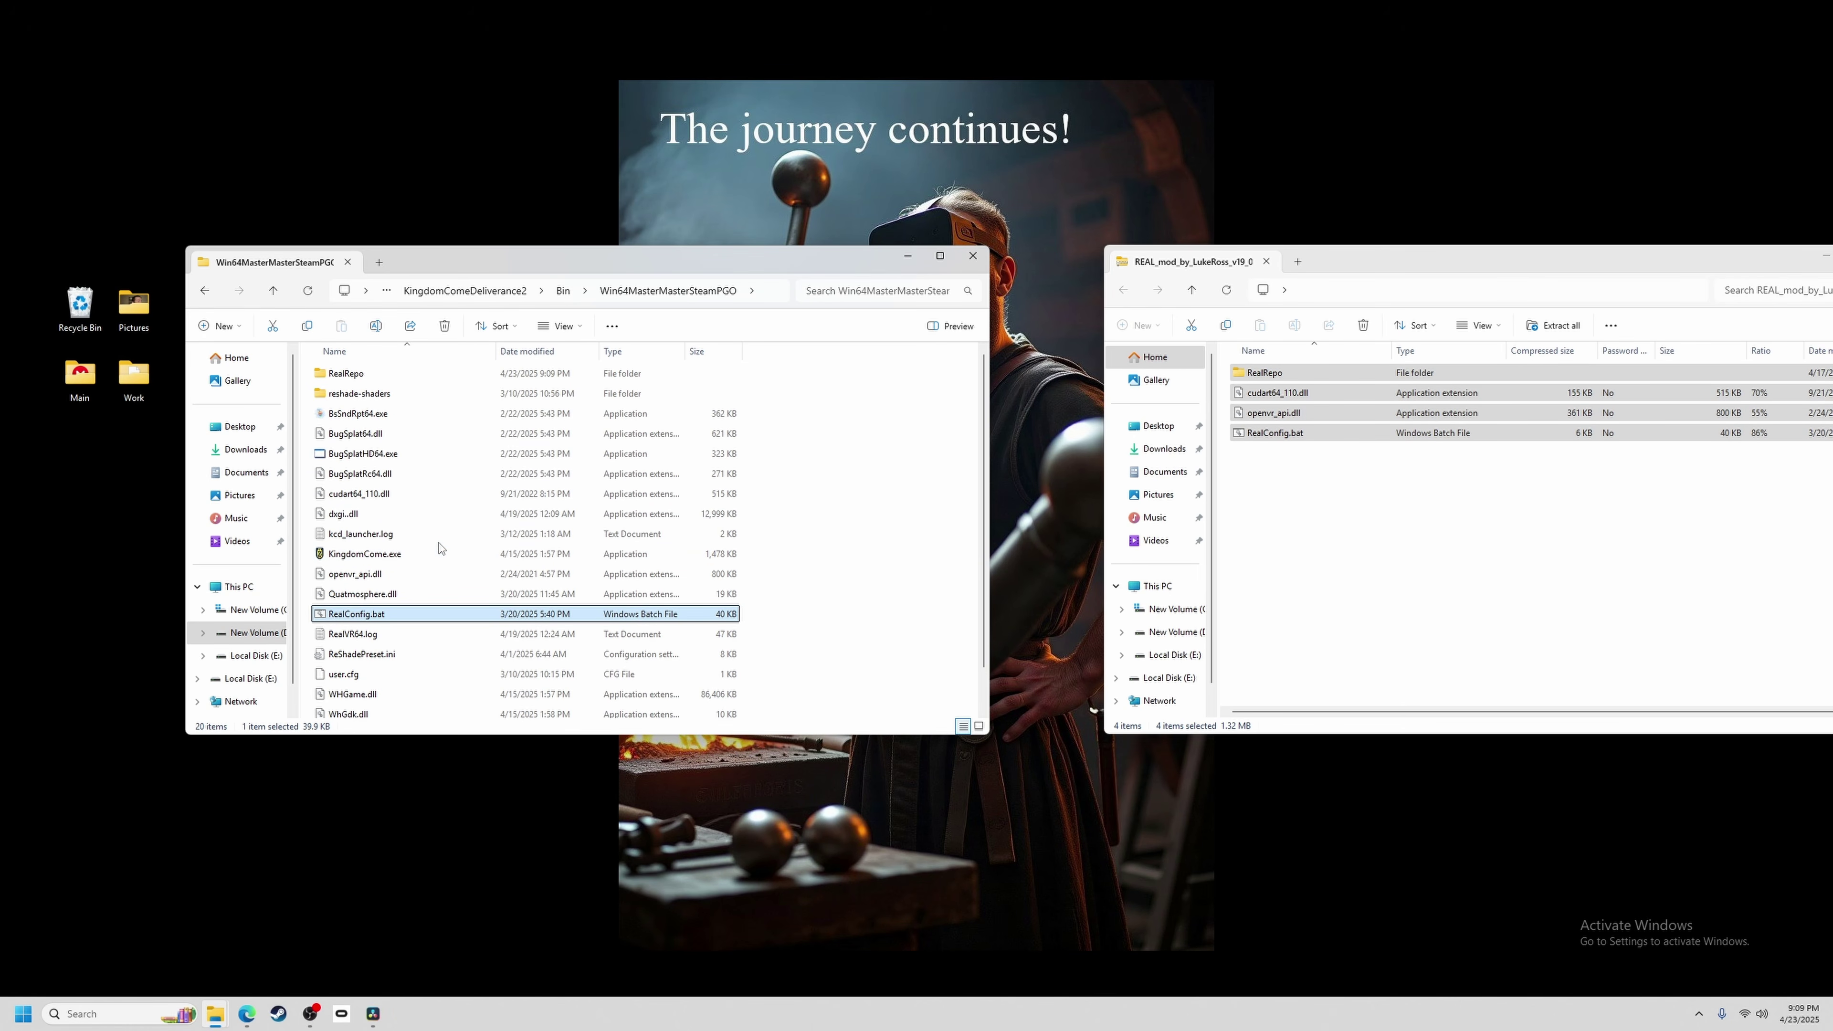
Open user.cfg from the KingdomComeDeliverance2 root folder in Notepad and inspect the r_DepthOfField and wh_horse_CameraCentering lines.
left_click(274, 292)
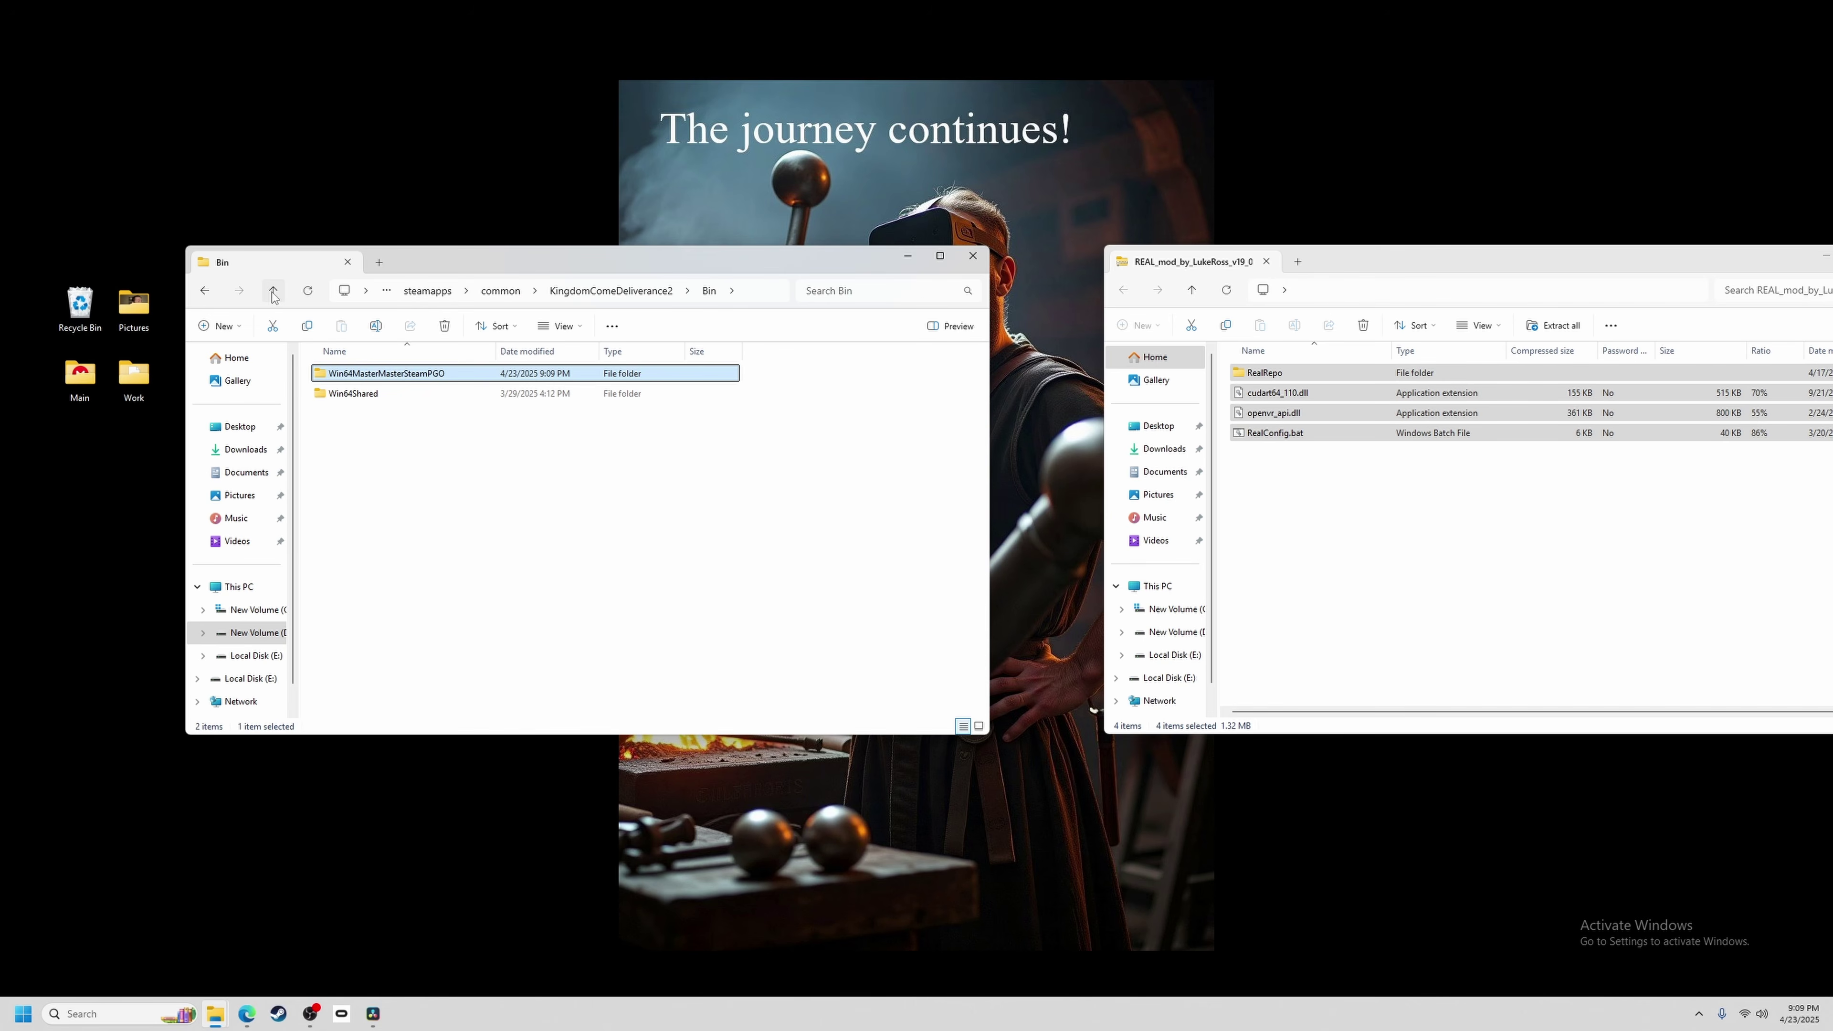
left_click(274, 291)
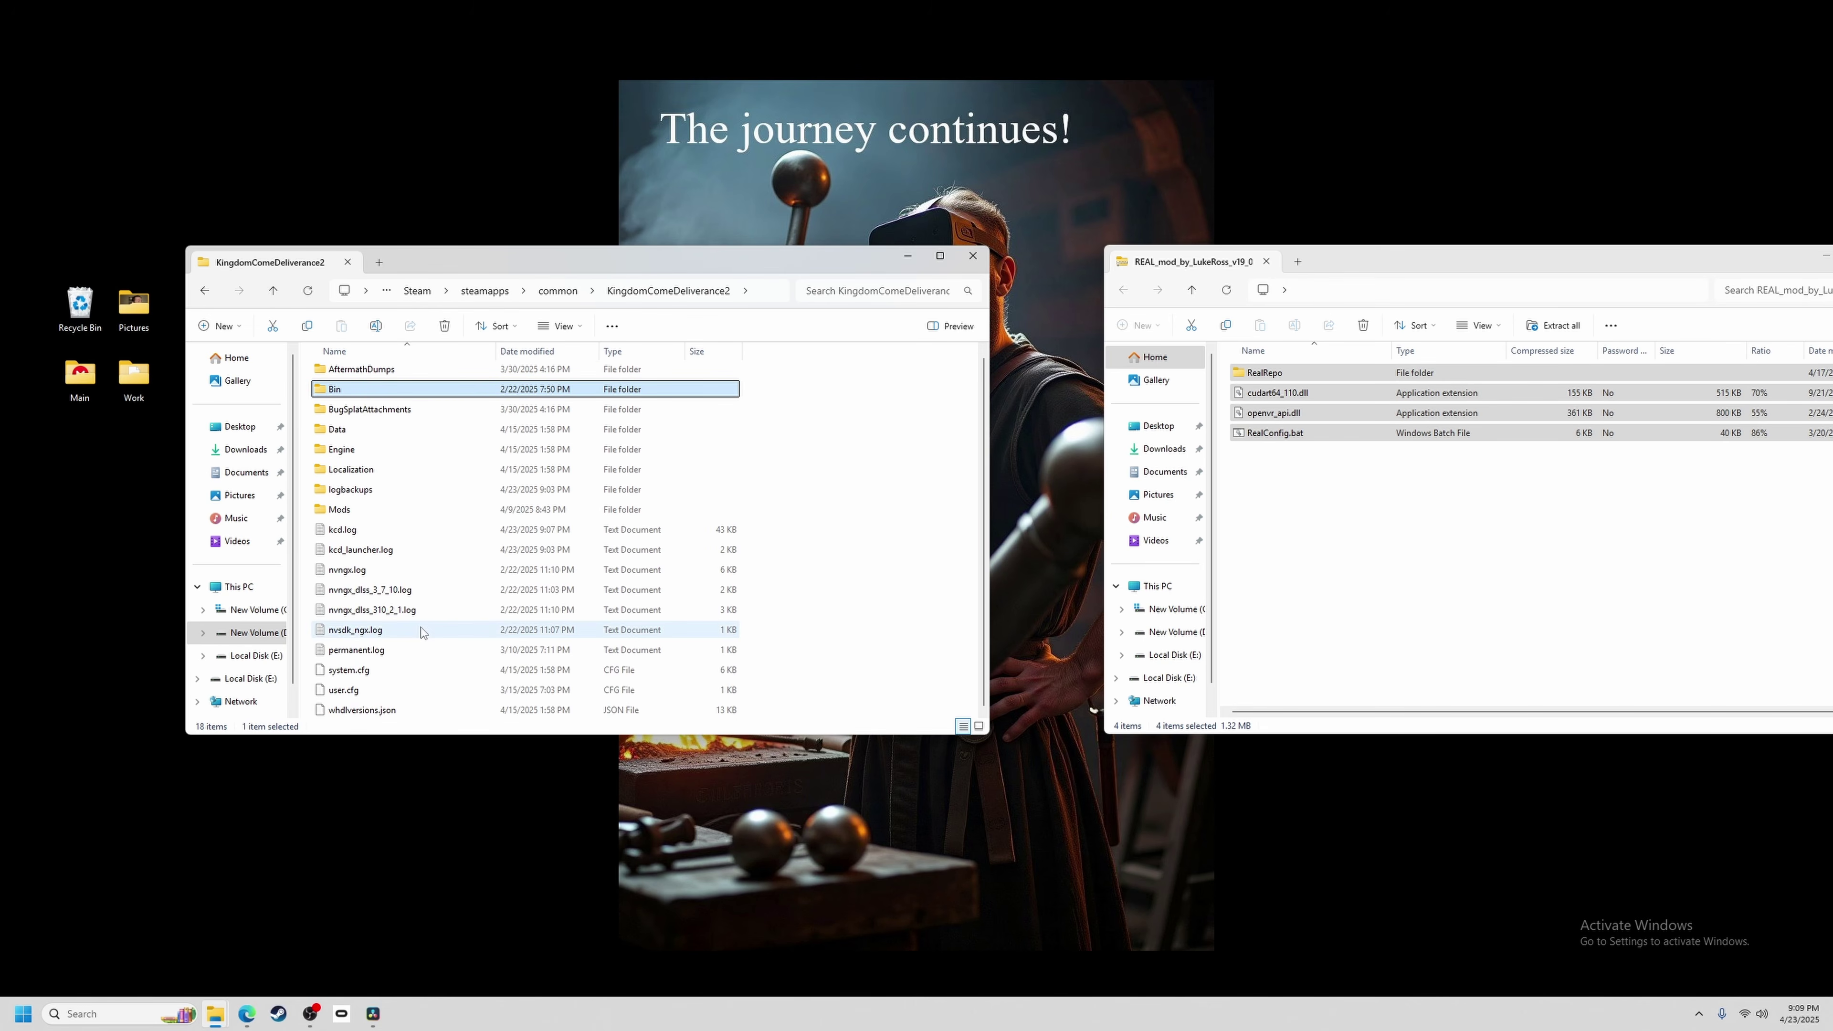
double_click(364, 689)
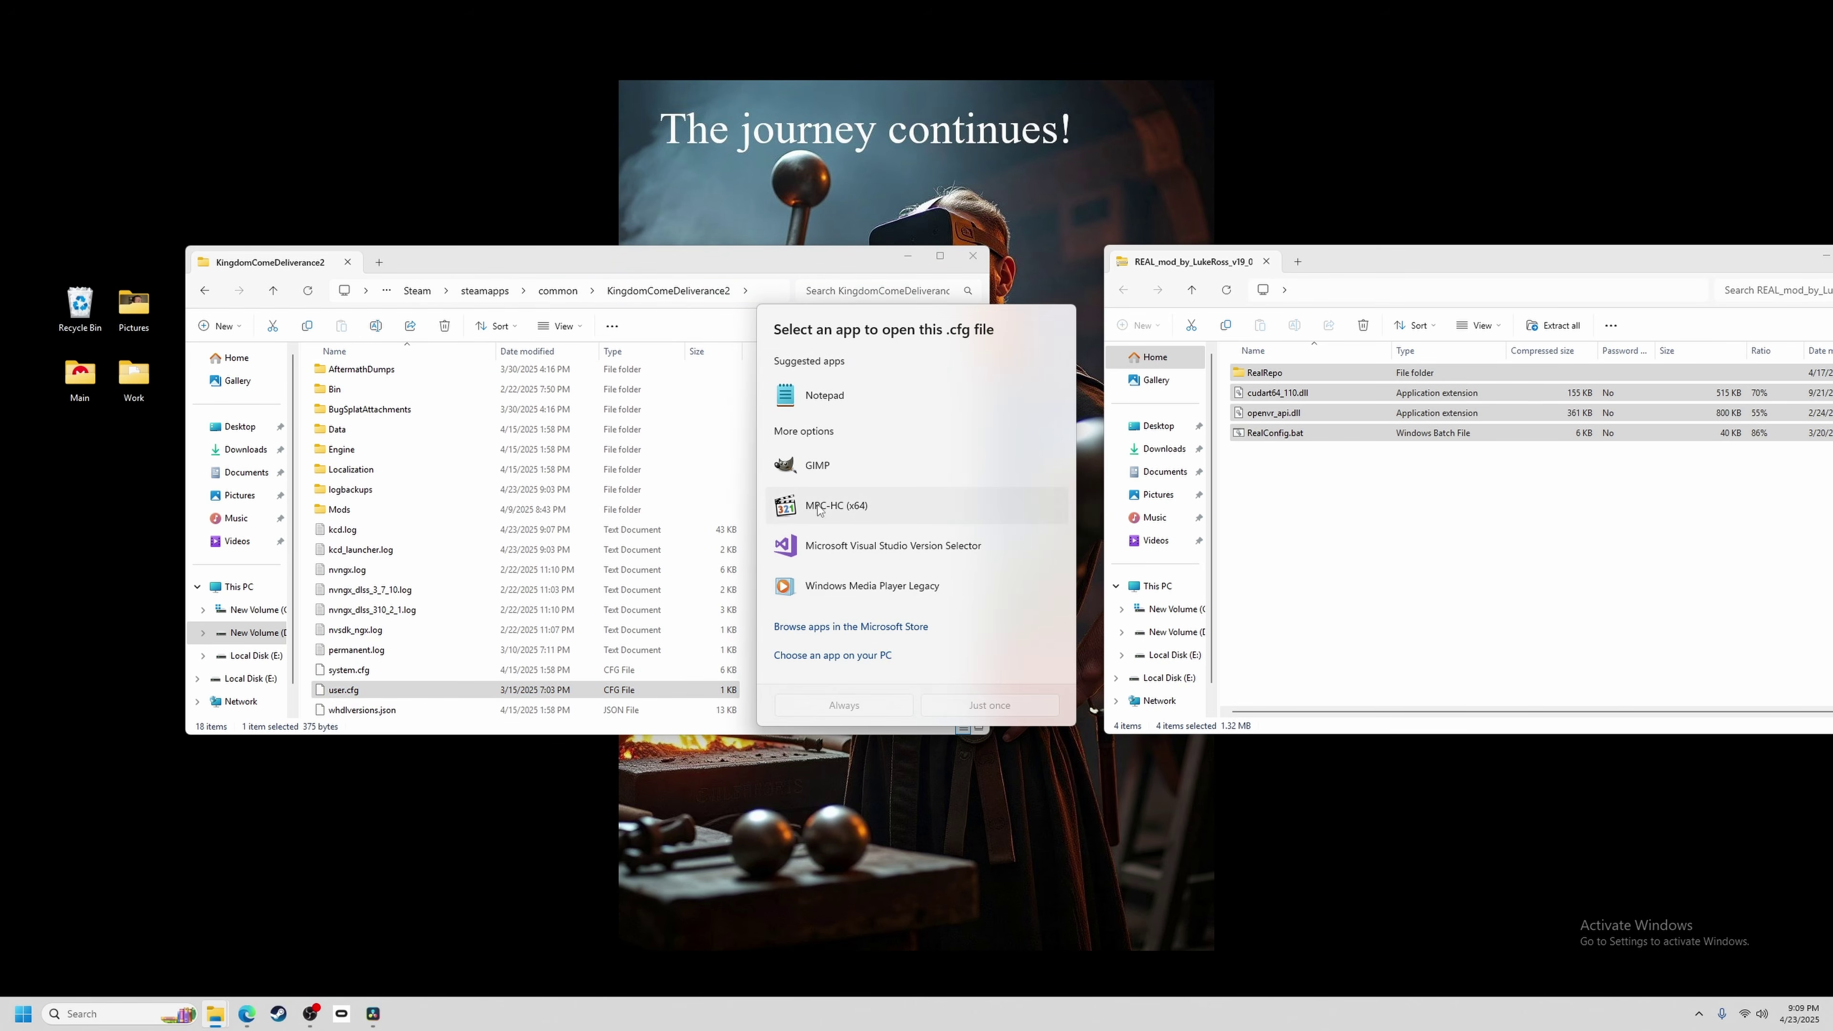
left_click(846, 403)
left_click(1031, 713)
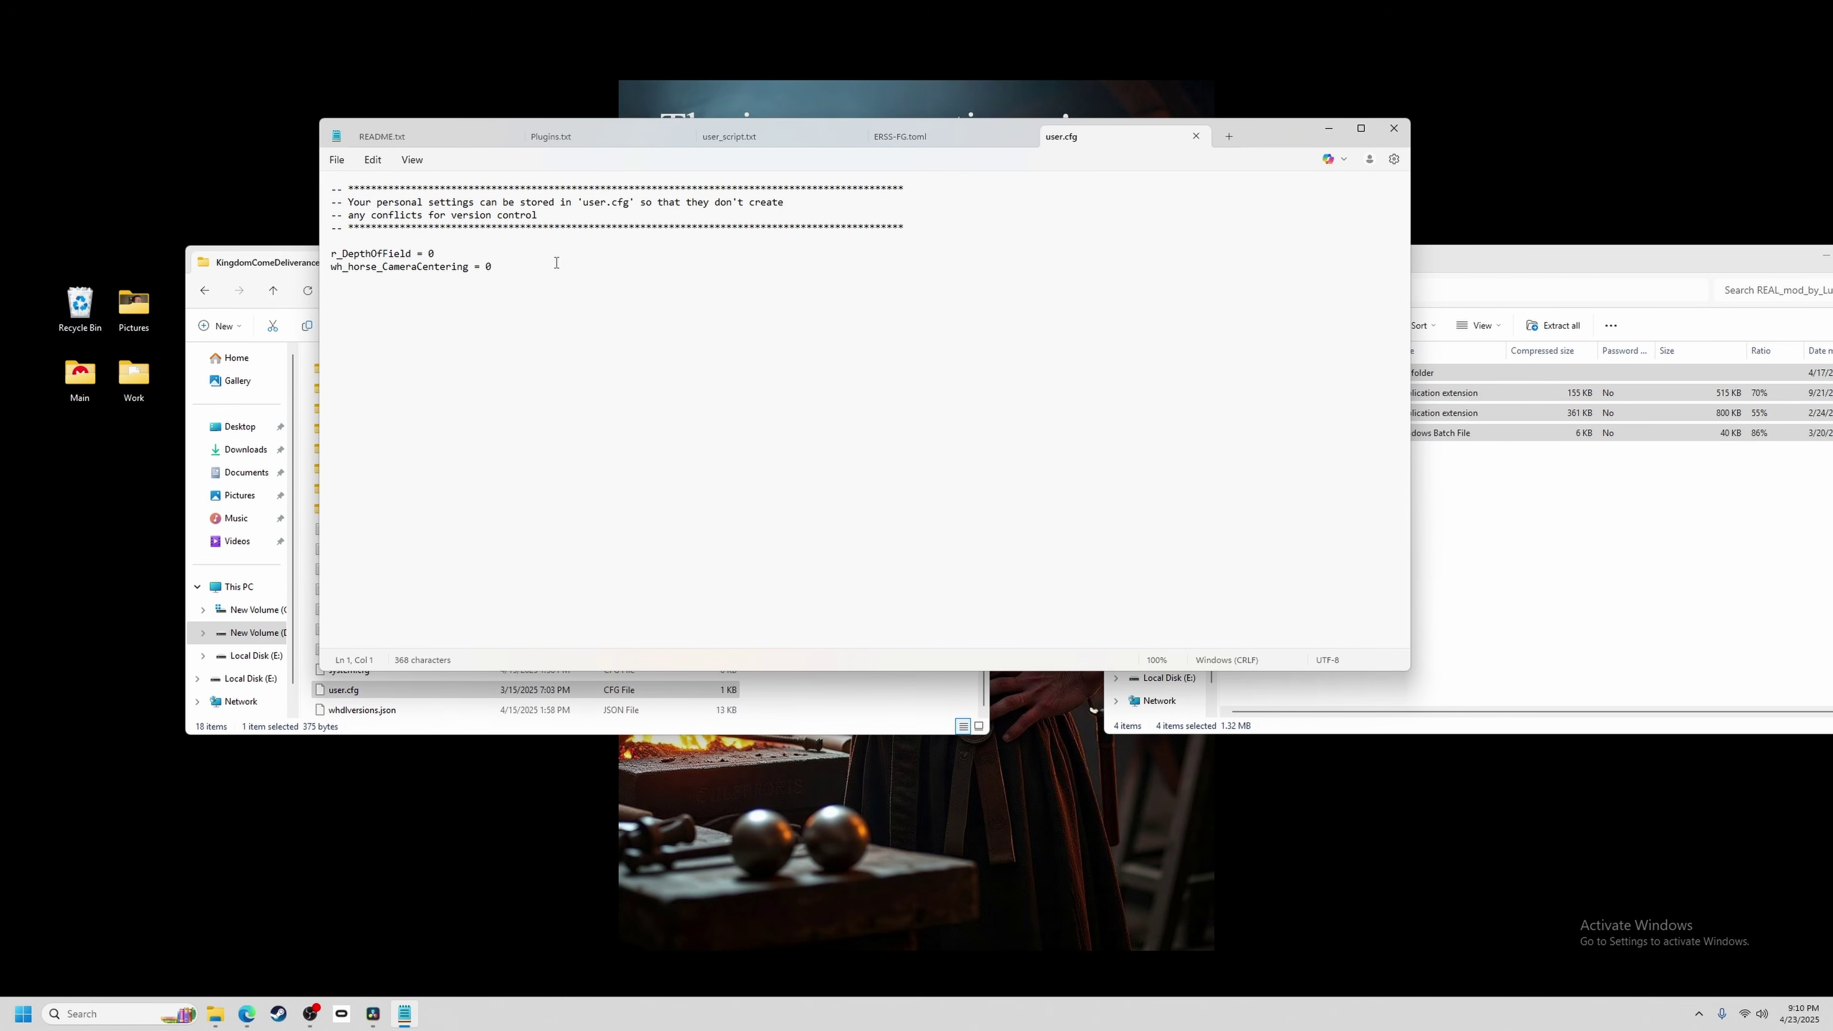
left_click_drag(504, 267, 317, 239)
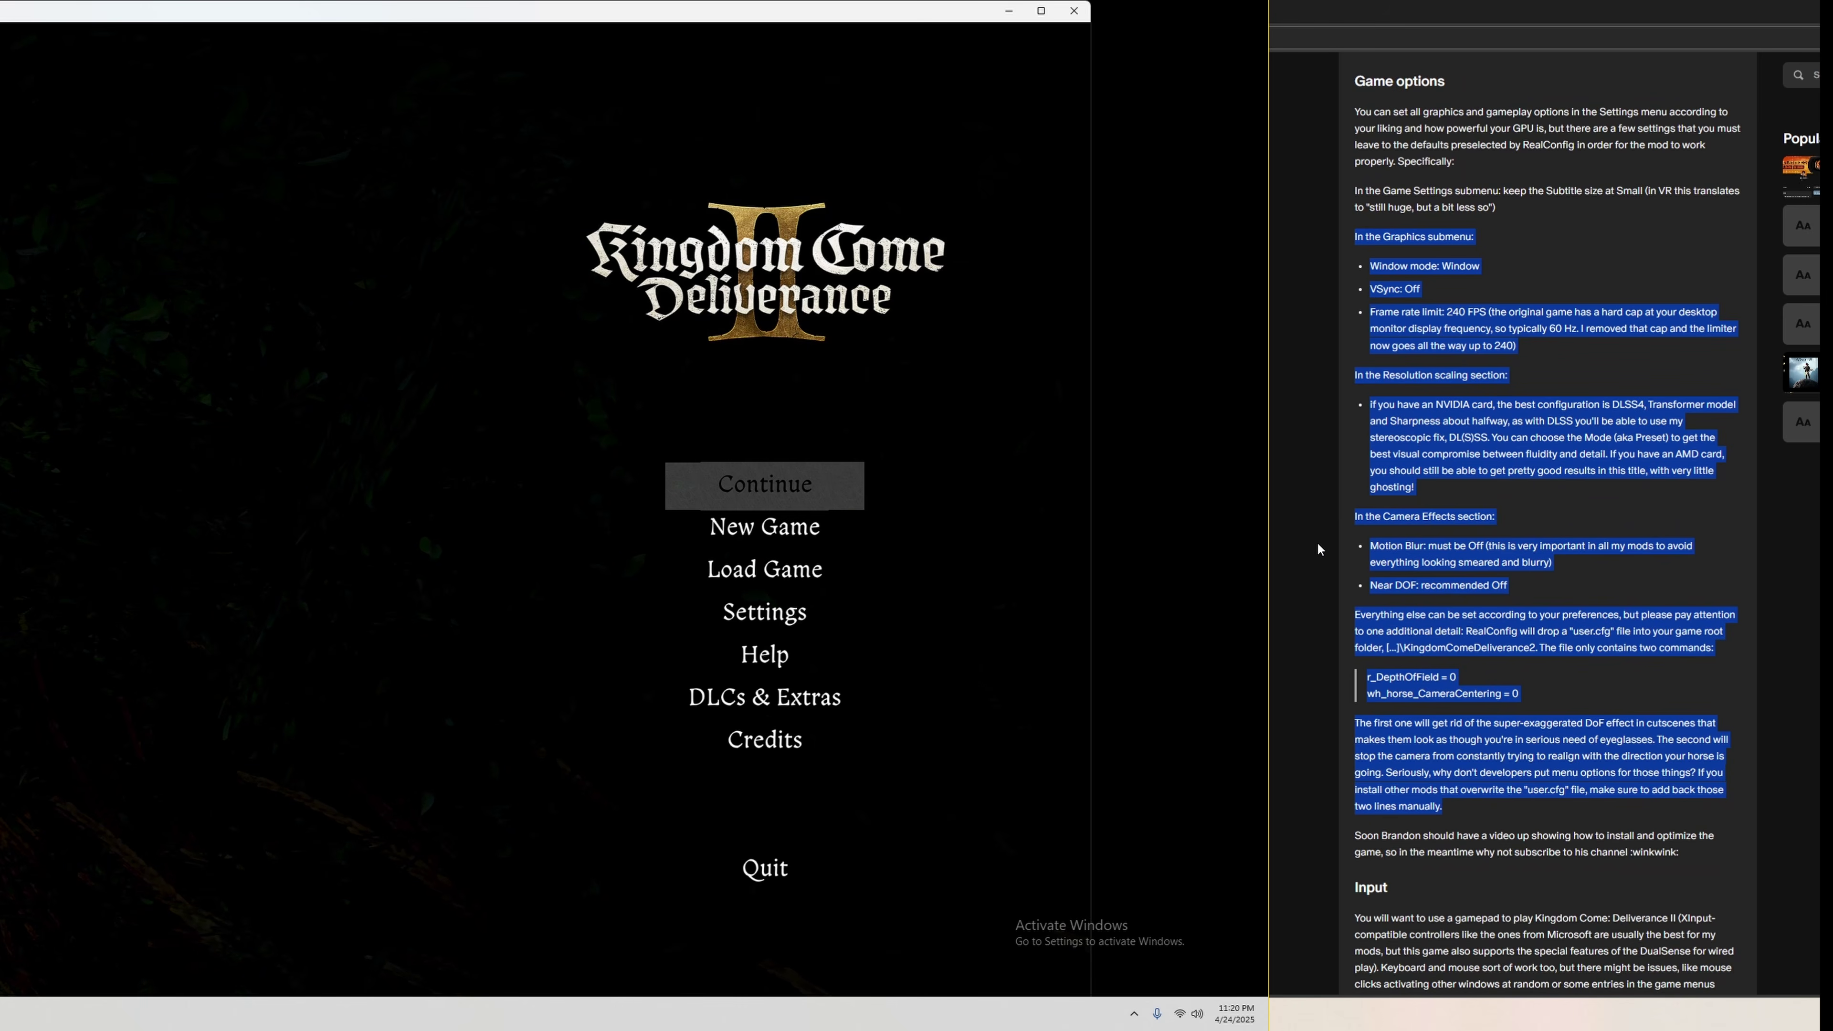
Switch to Kingdom Come: Deliverance II and open its graphics settings to check the window mode, VSync and frame rate limit.
key("Down")
key("Down")
key("Down")
key("Return")
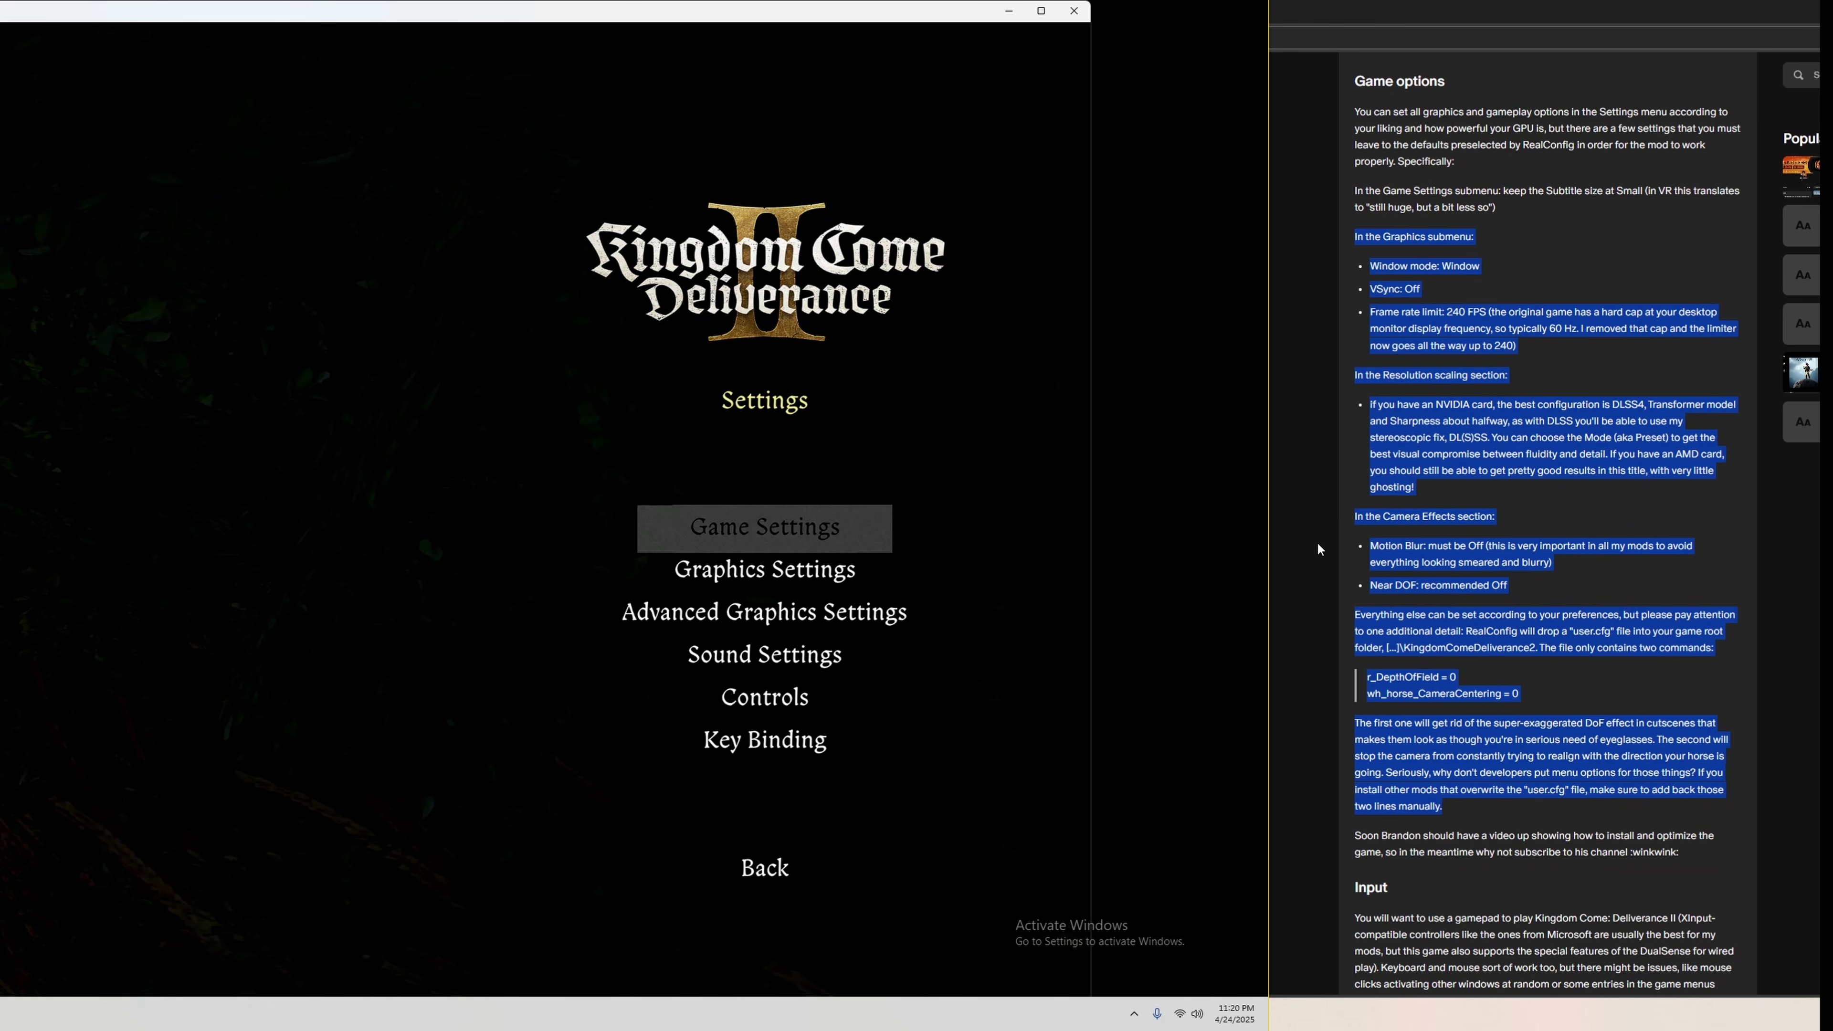
key("Down")
key("Return")
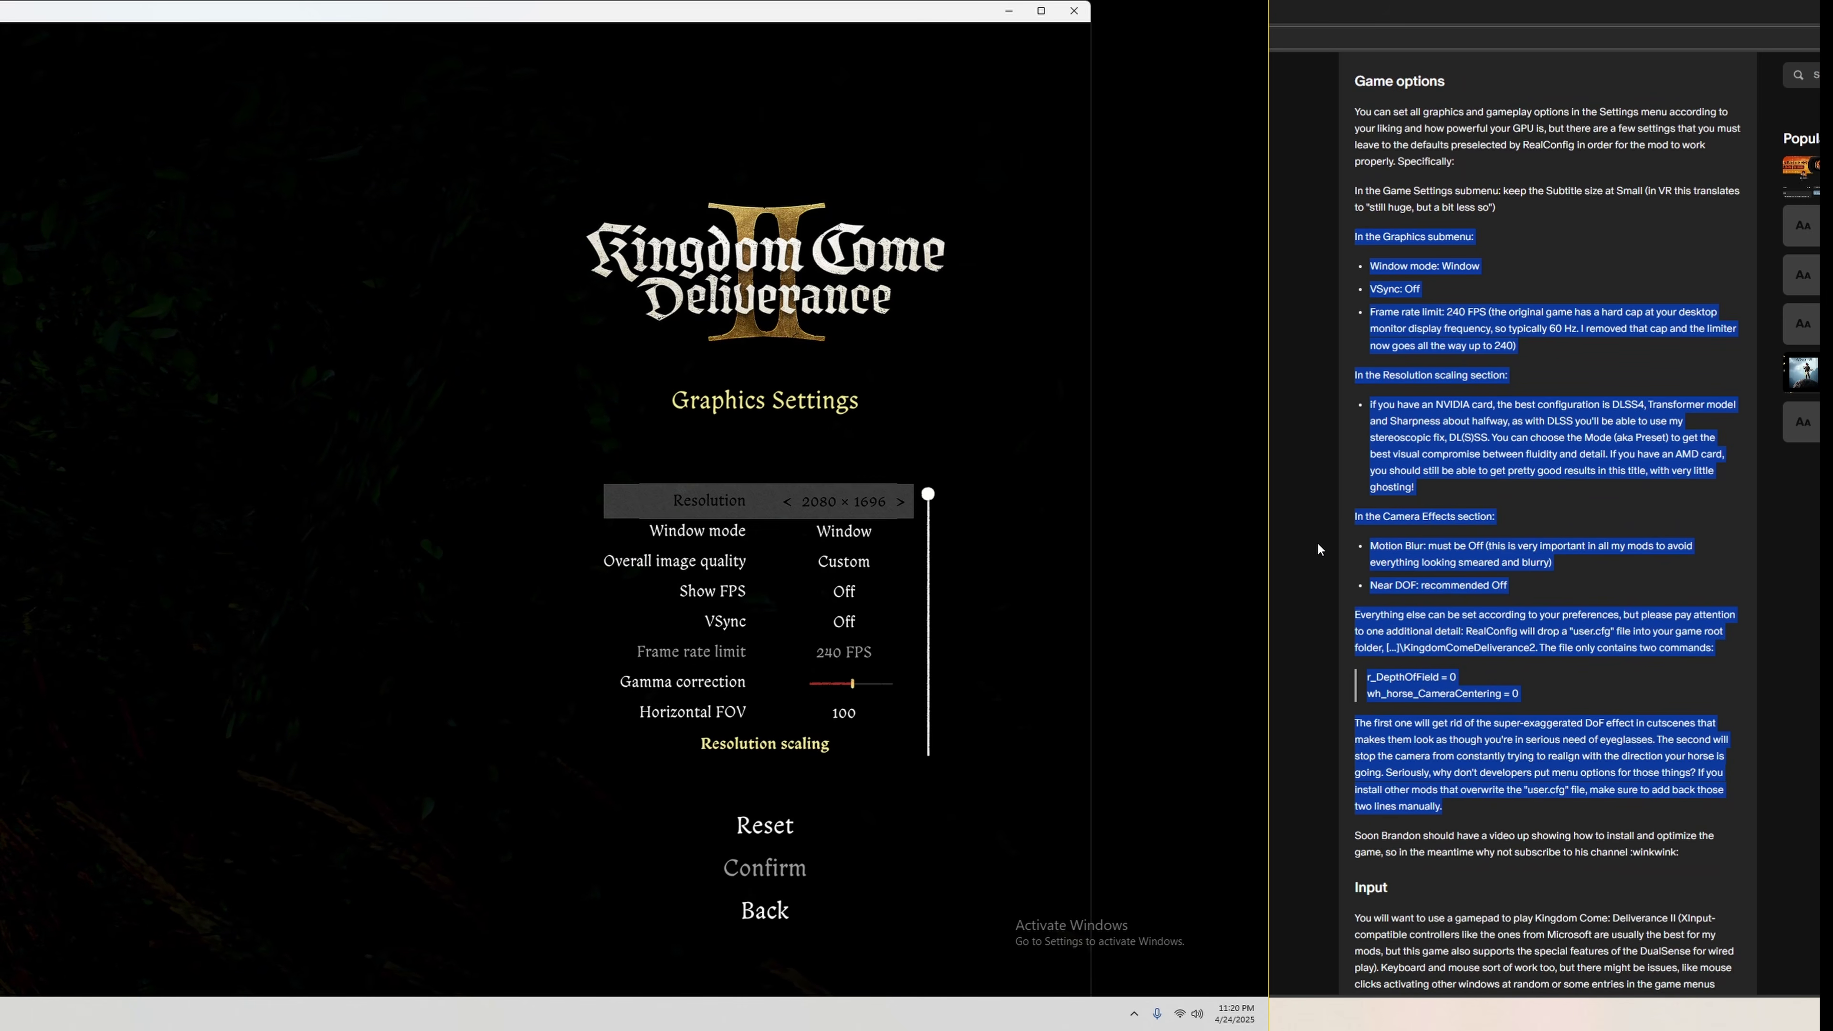
key("Down")
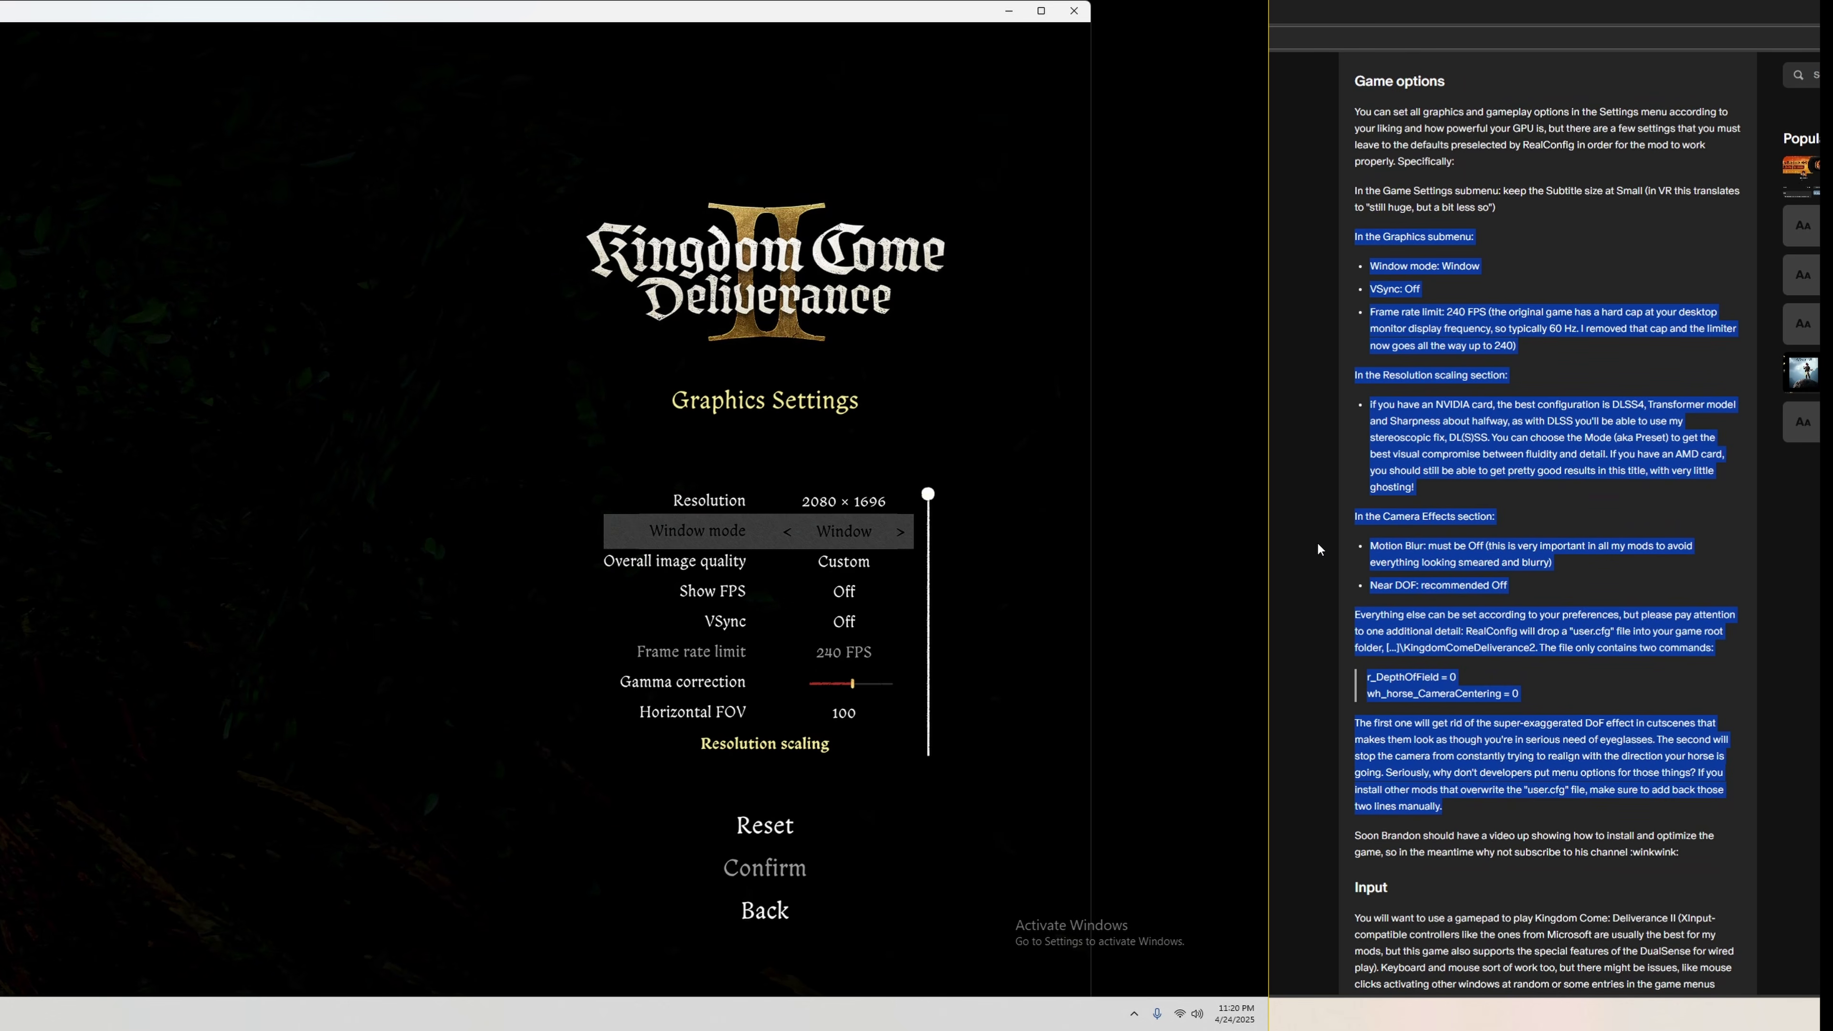
key("Down")
key("Down")
key("Down")
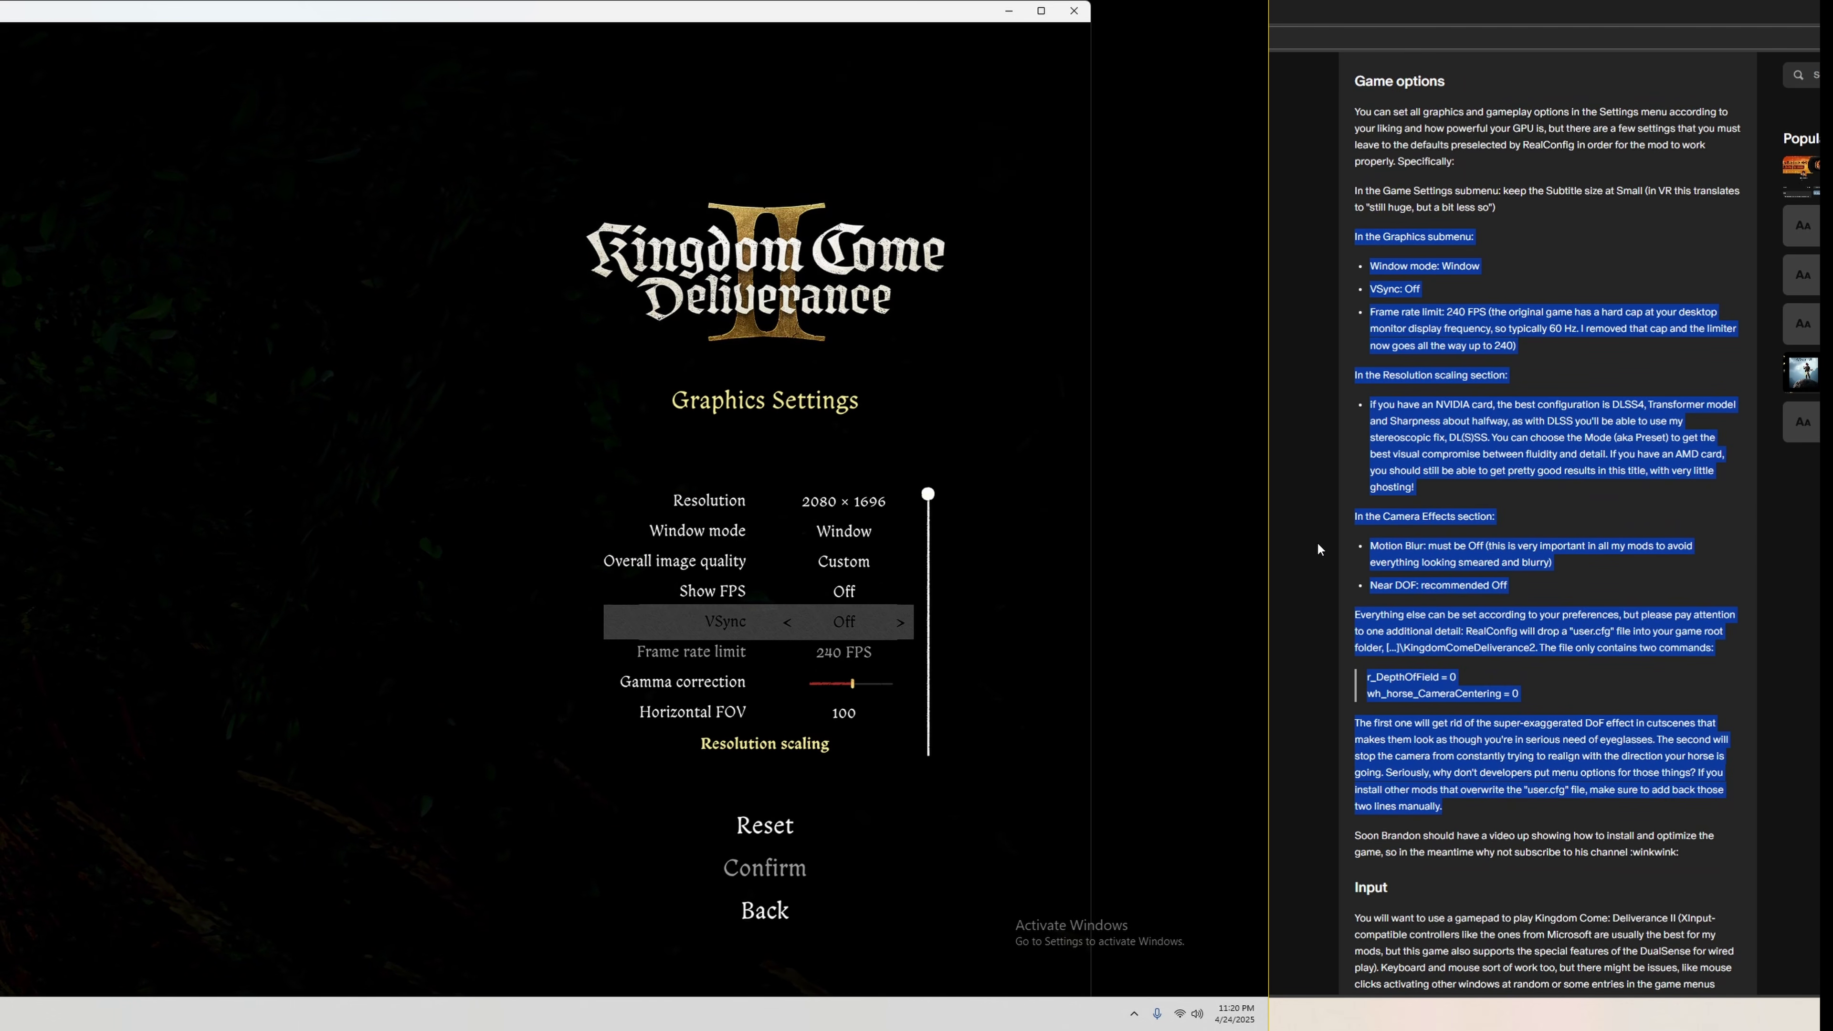
key("Down")
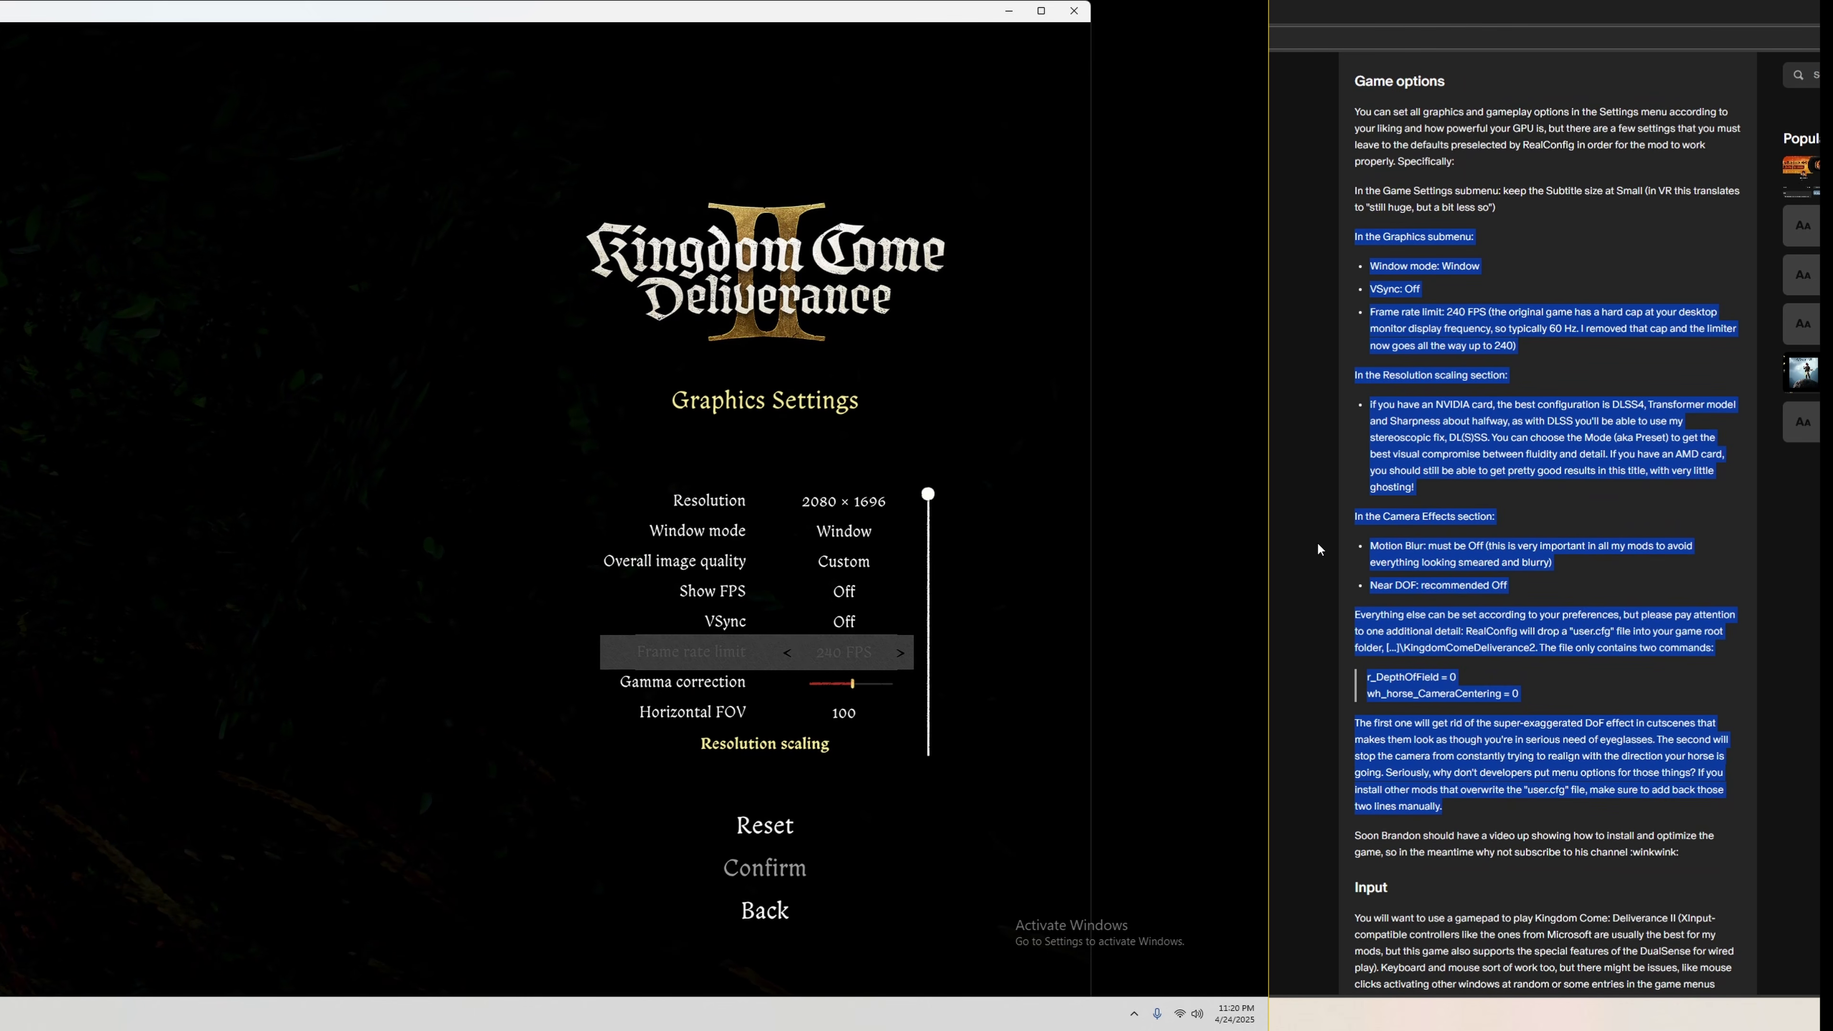
Set the game's resolution to 2352 × 1920 in the graphics settings.
key("Up")
key("Up")
key("Up")
key("Up")
key("Up")
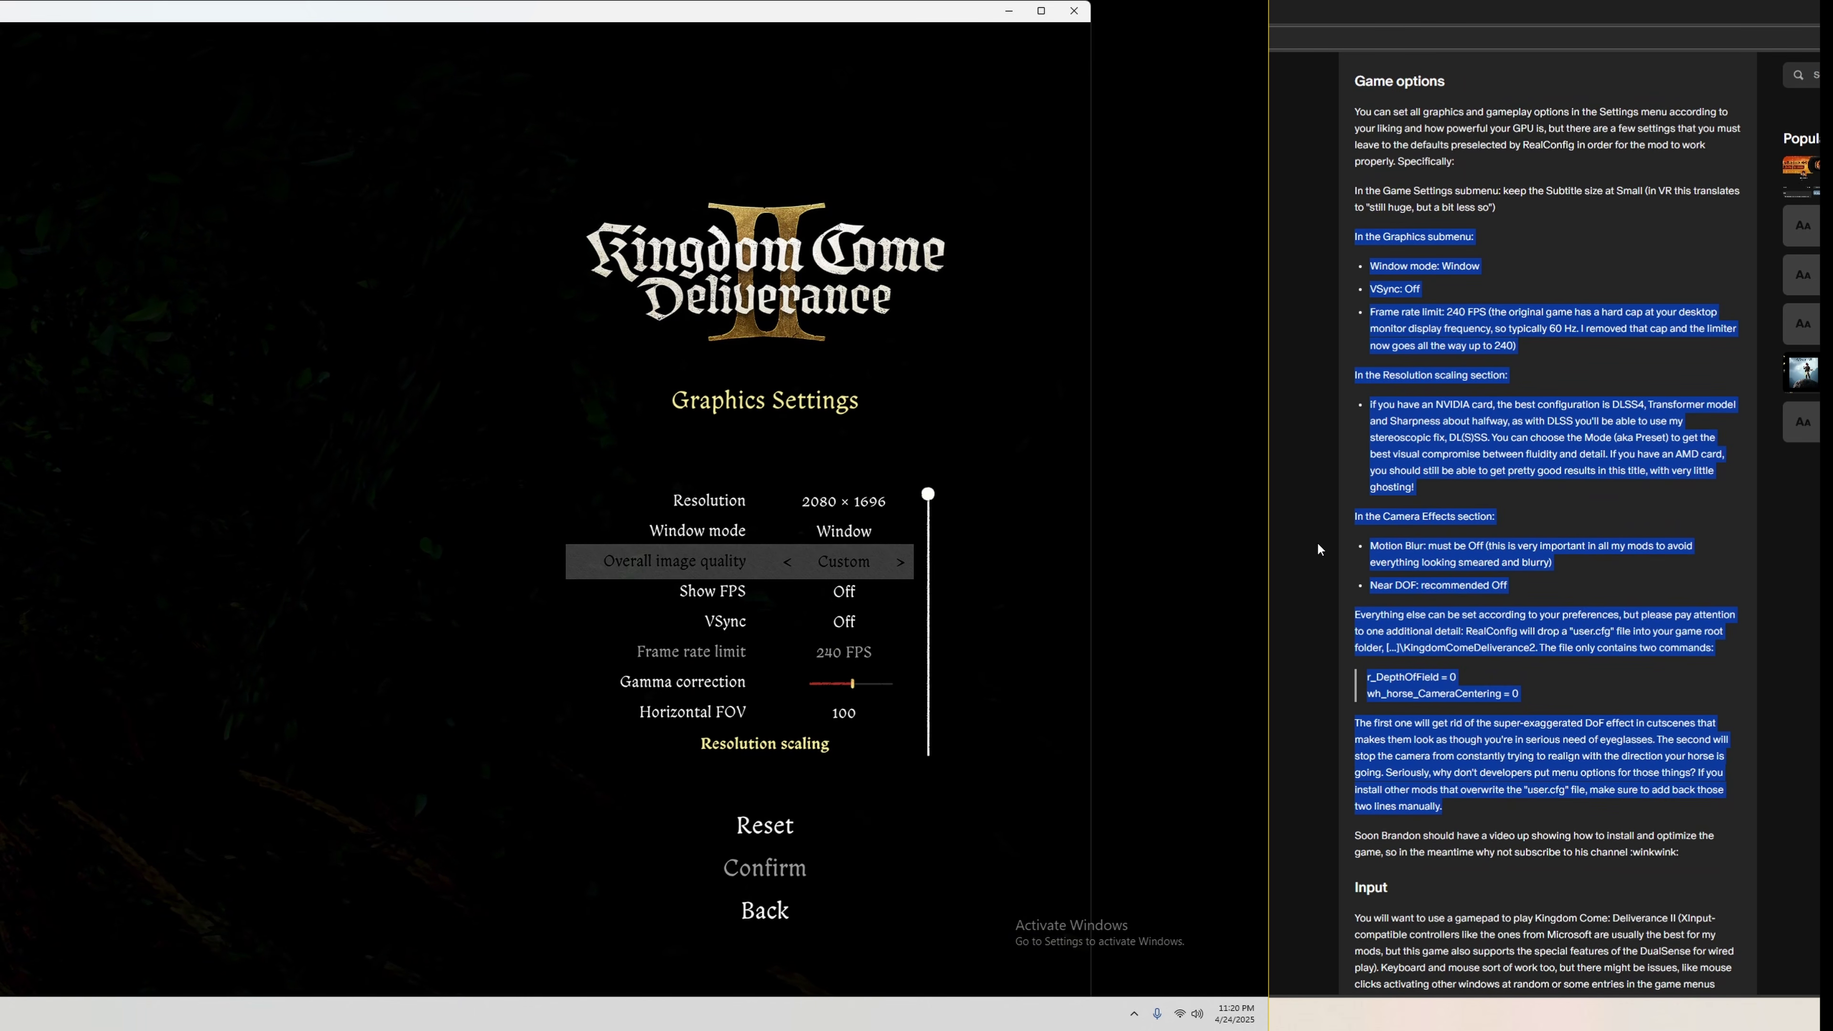
key("Right")
key("Right")
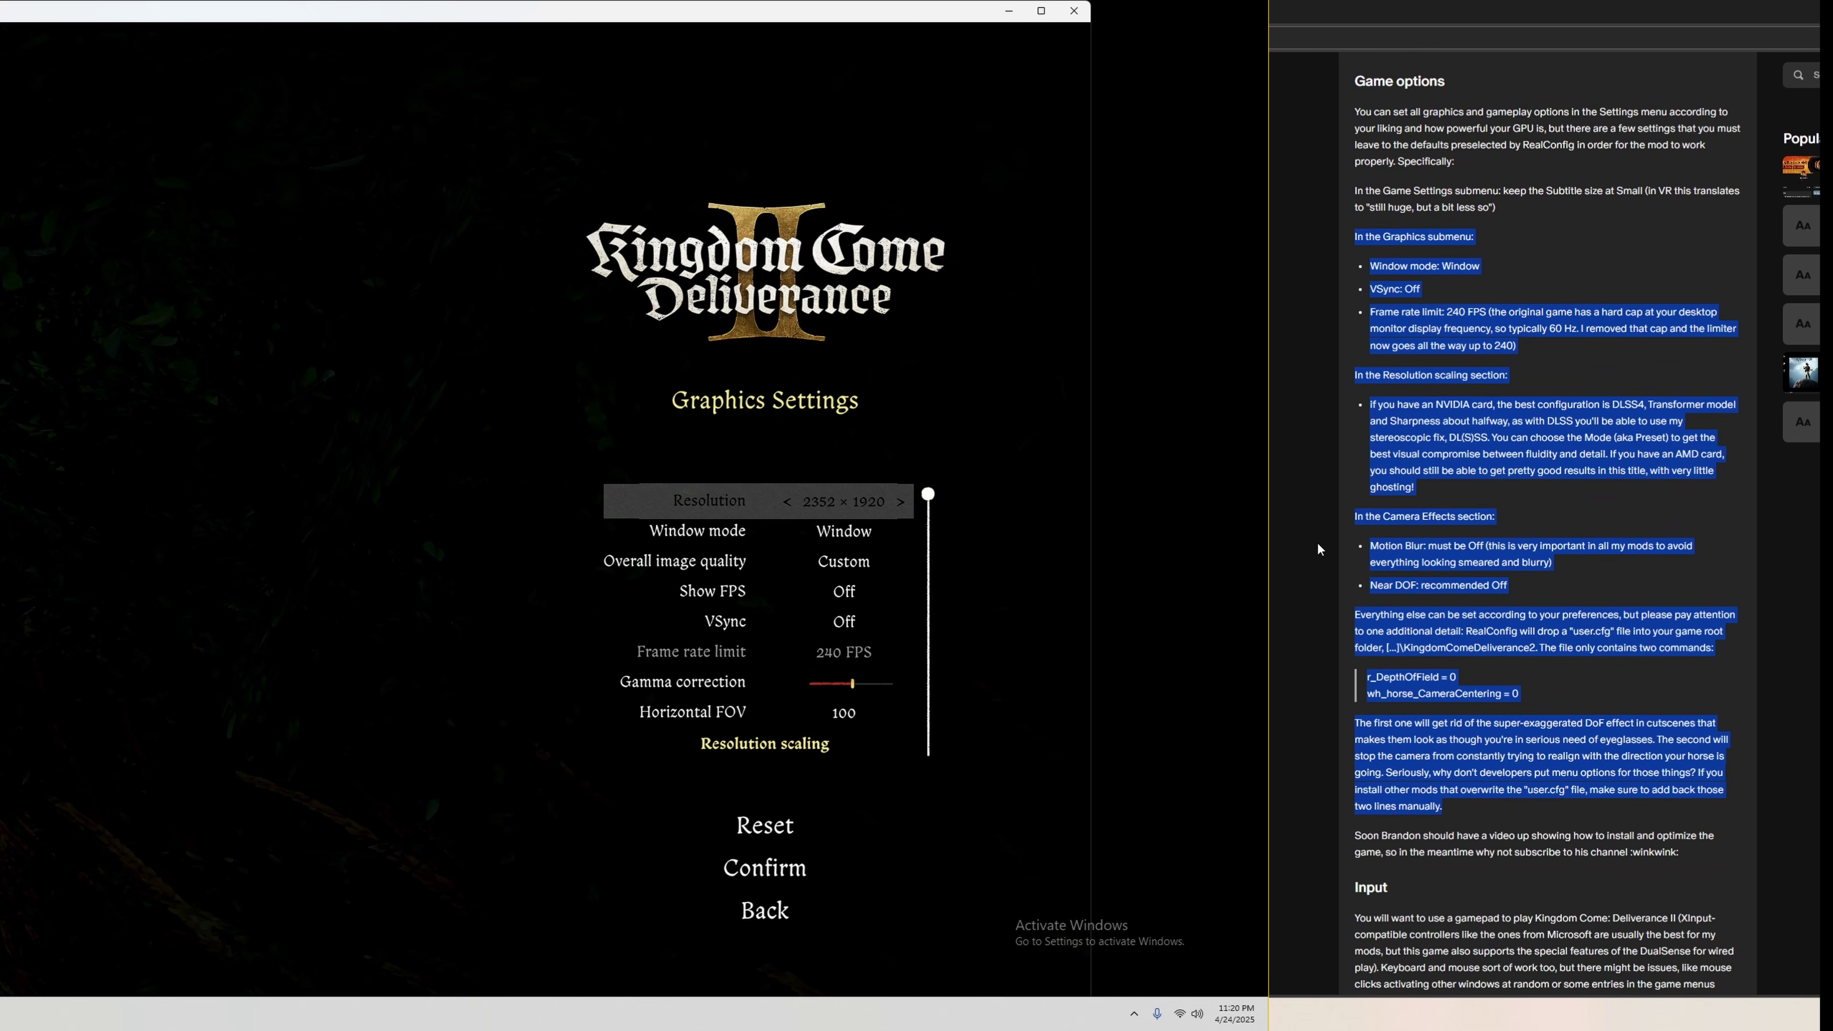
Set the game's resolution to 2080 × 1696 in the graphics settings.
key("Right")
key("Right")
key("Right")
key("Left")
key("Left")
key("Left")
key("Left")
key("Left")
key("Right")
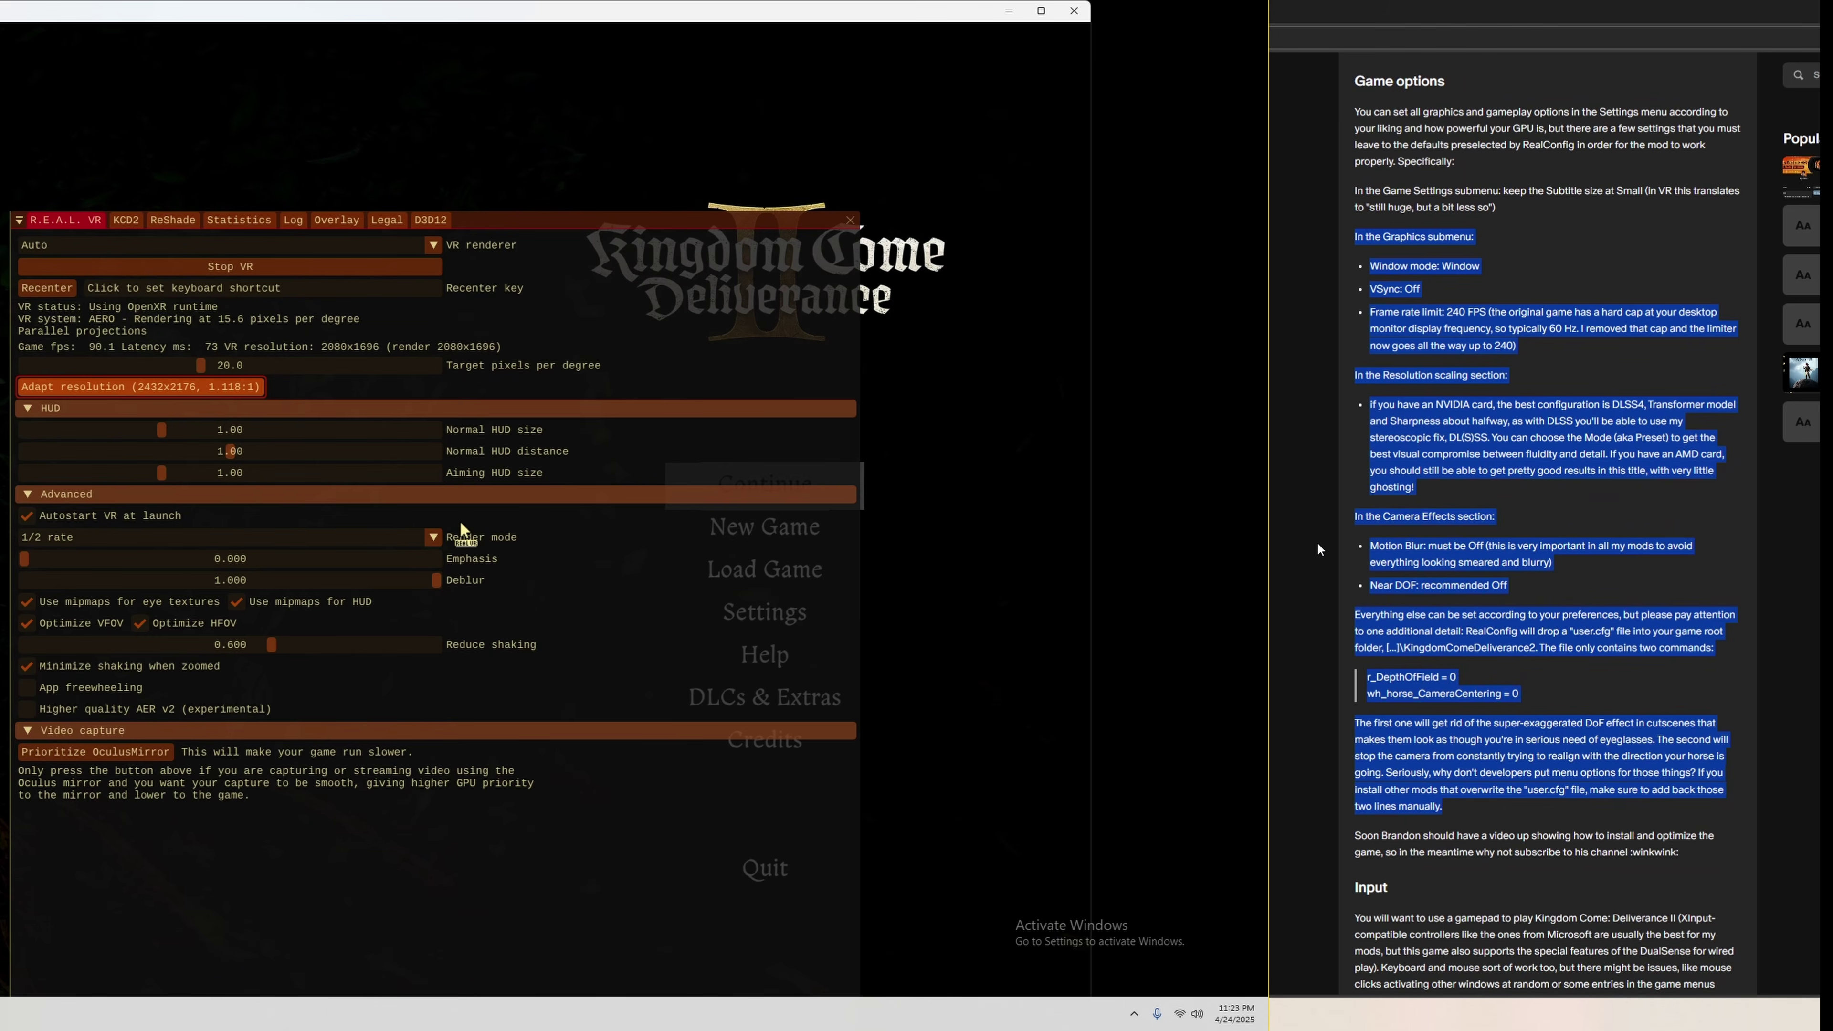
Raise the Target pixels per degree above 20.0 in the R.E.A.L. VR overlay.
key("Down")
key("Up")
key("Up")
key("space")
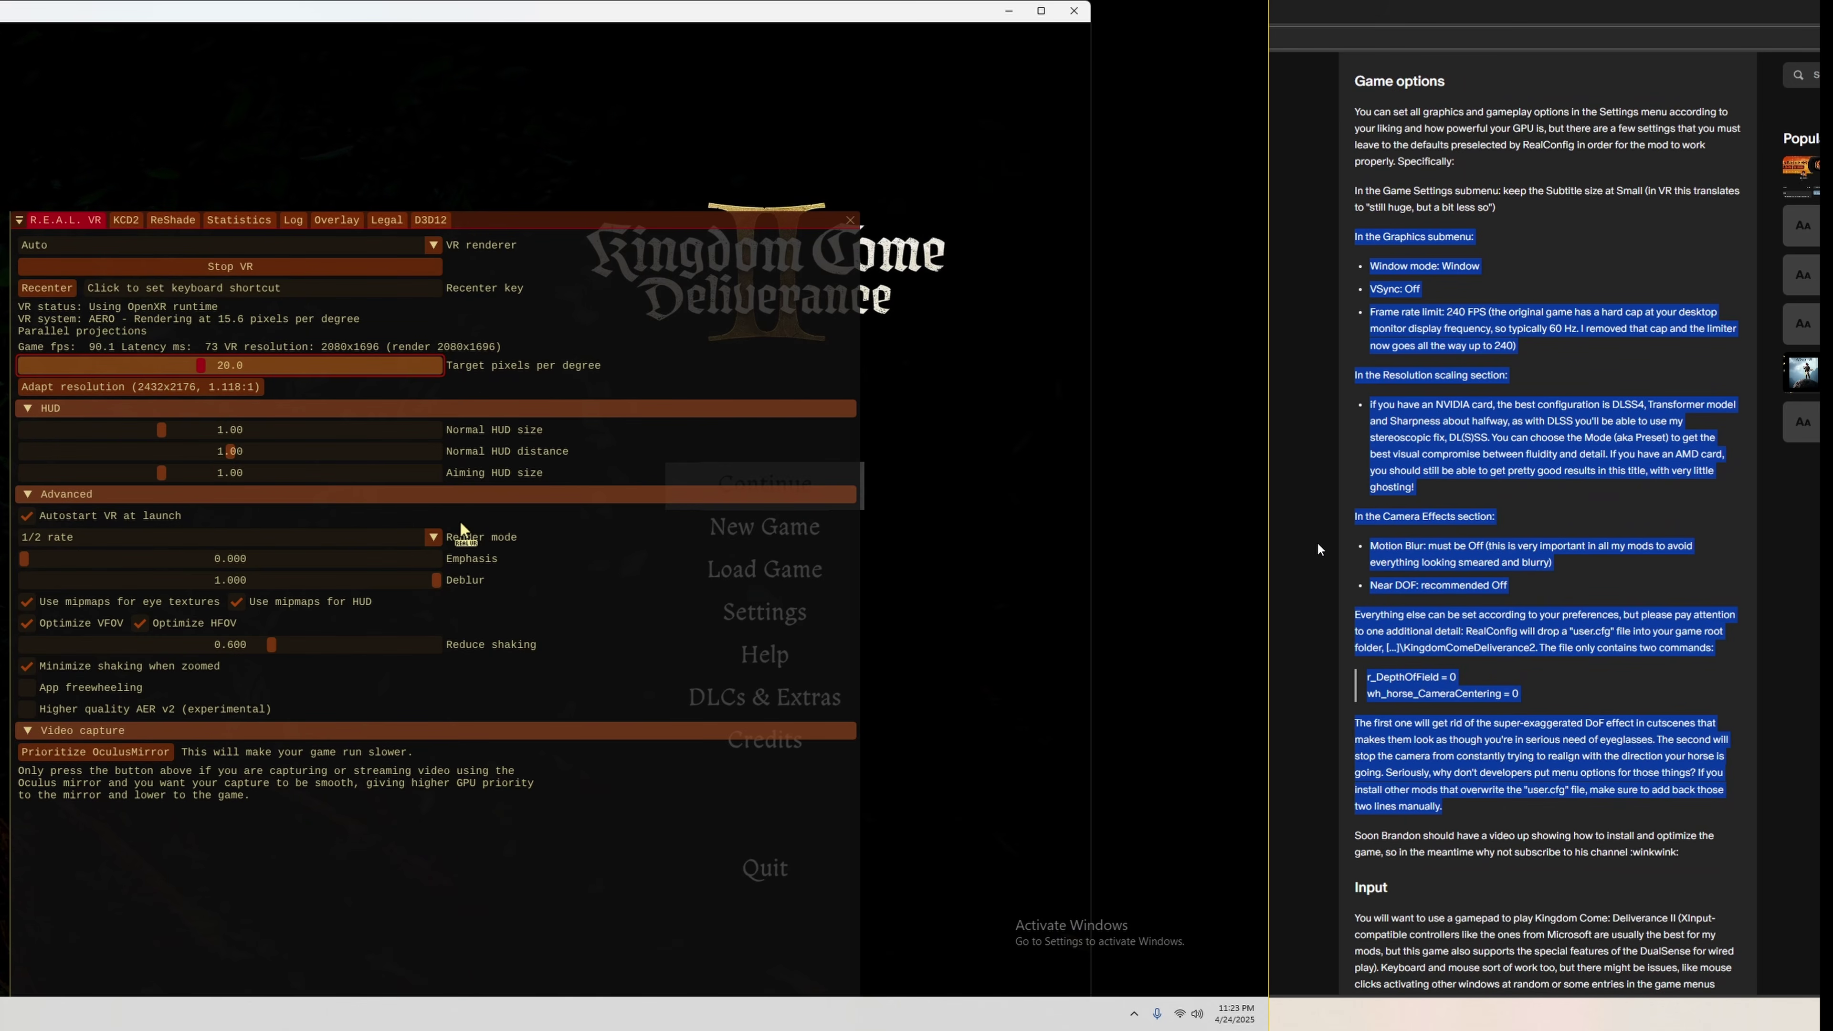
key("Right")
key("Right")
key("Right")
key("Right")
key("Right")
key("Right")
key("Right")
key("Right")
key("Right")
key("Right")
key("Right")
key("Right")
key("Down")
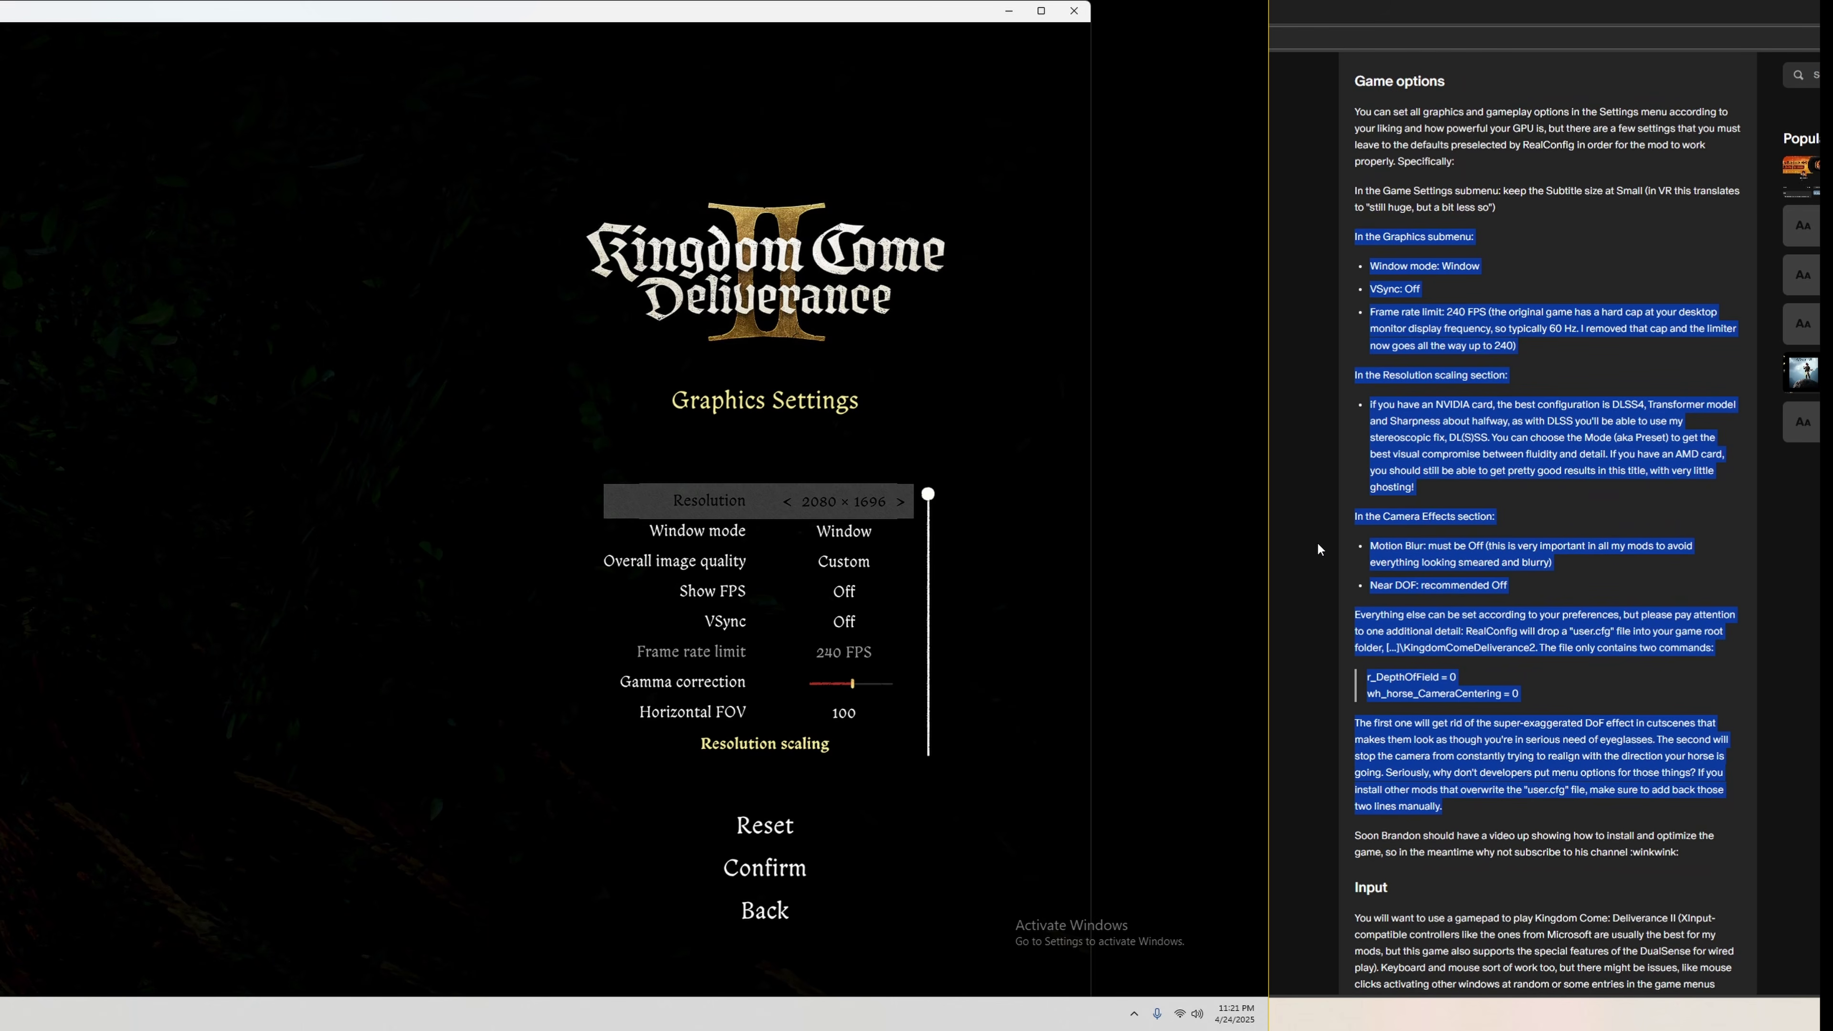
Examine the graphics settings from Window mode through VSync and Horizontal FOV to the Resolution scaling section's Sharpness.
key("Down")
key("Down")
key("Down")
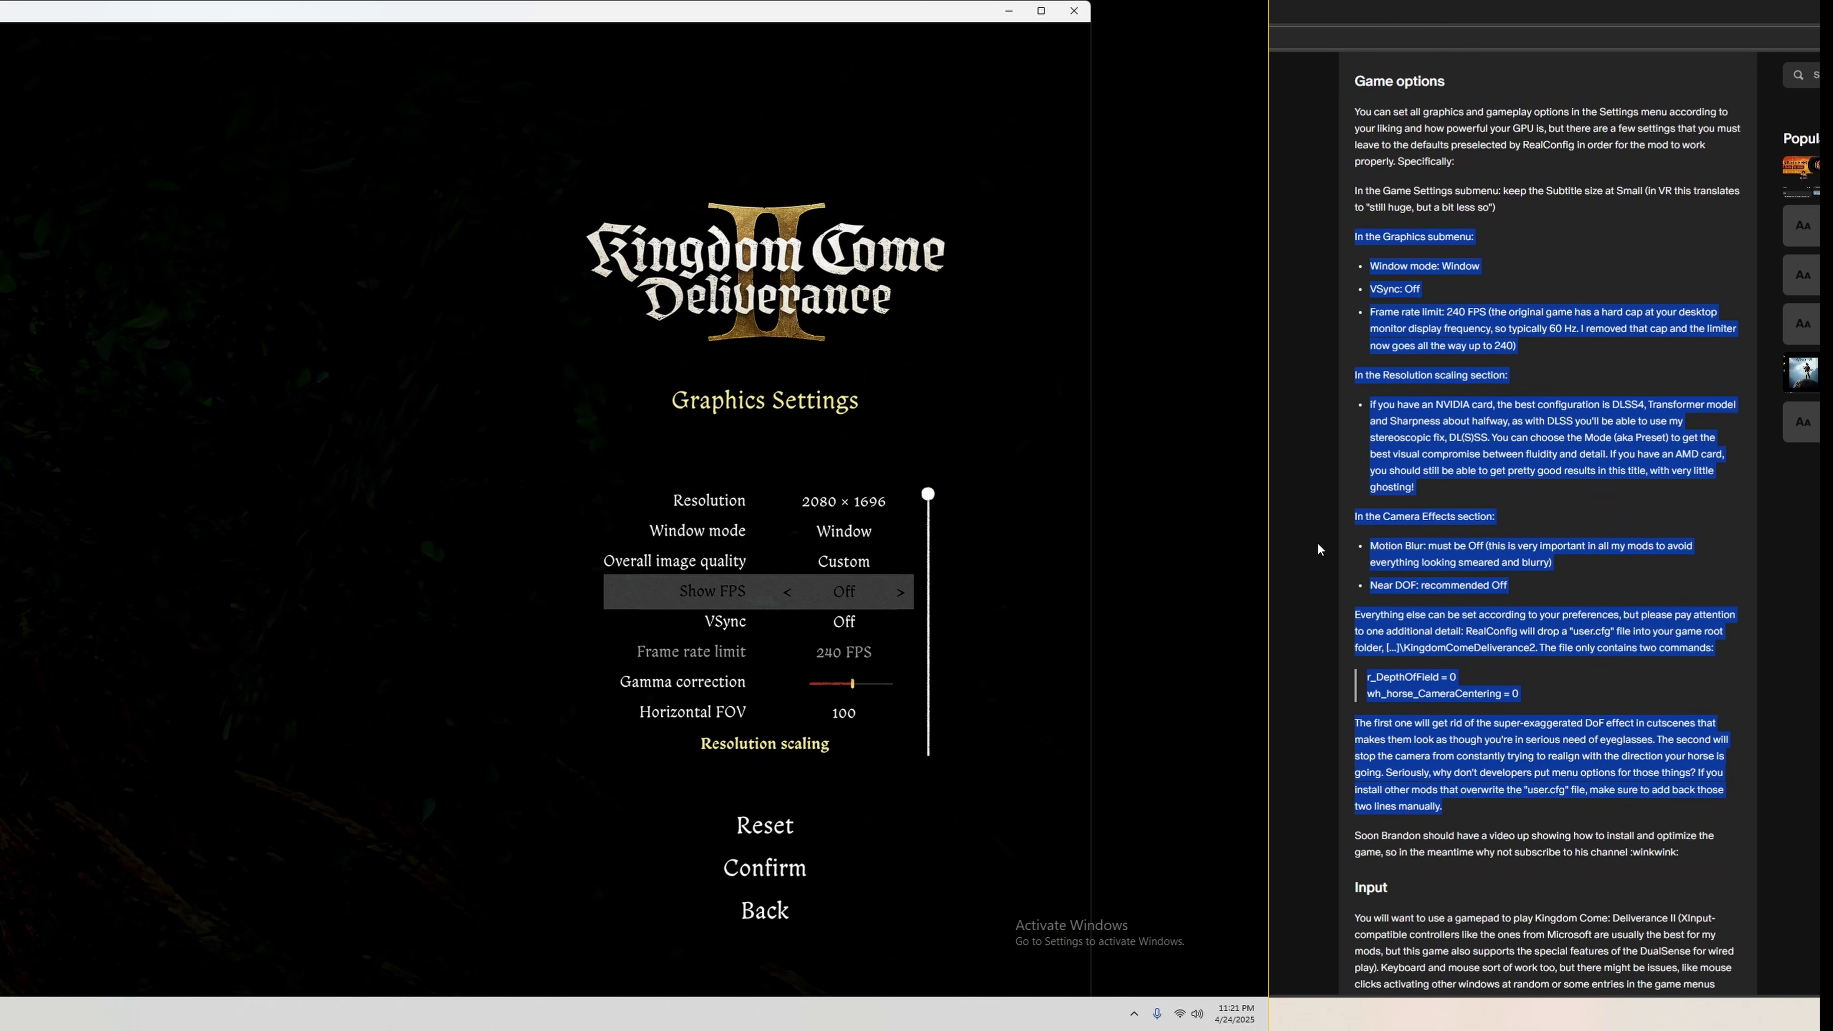
key("Down")
key("Down")
key("Down")
key("Down")
key("Down")
key("Down")
key("Down")
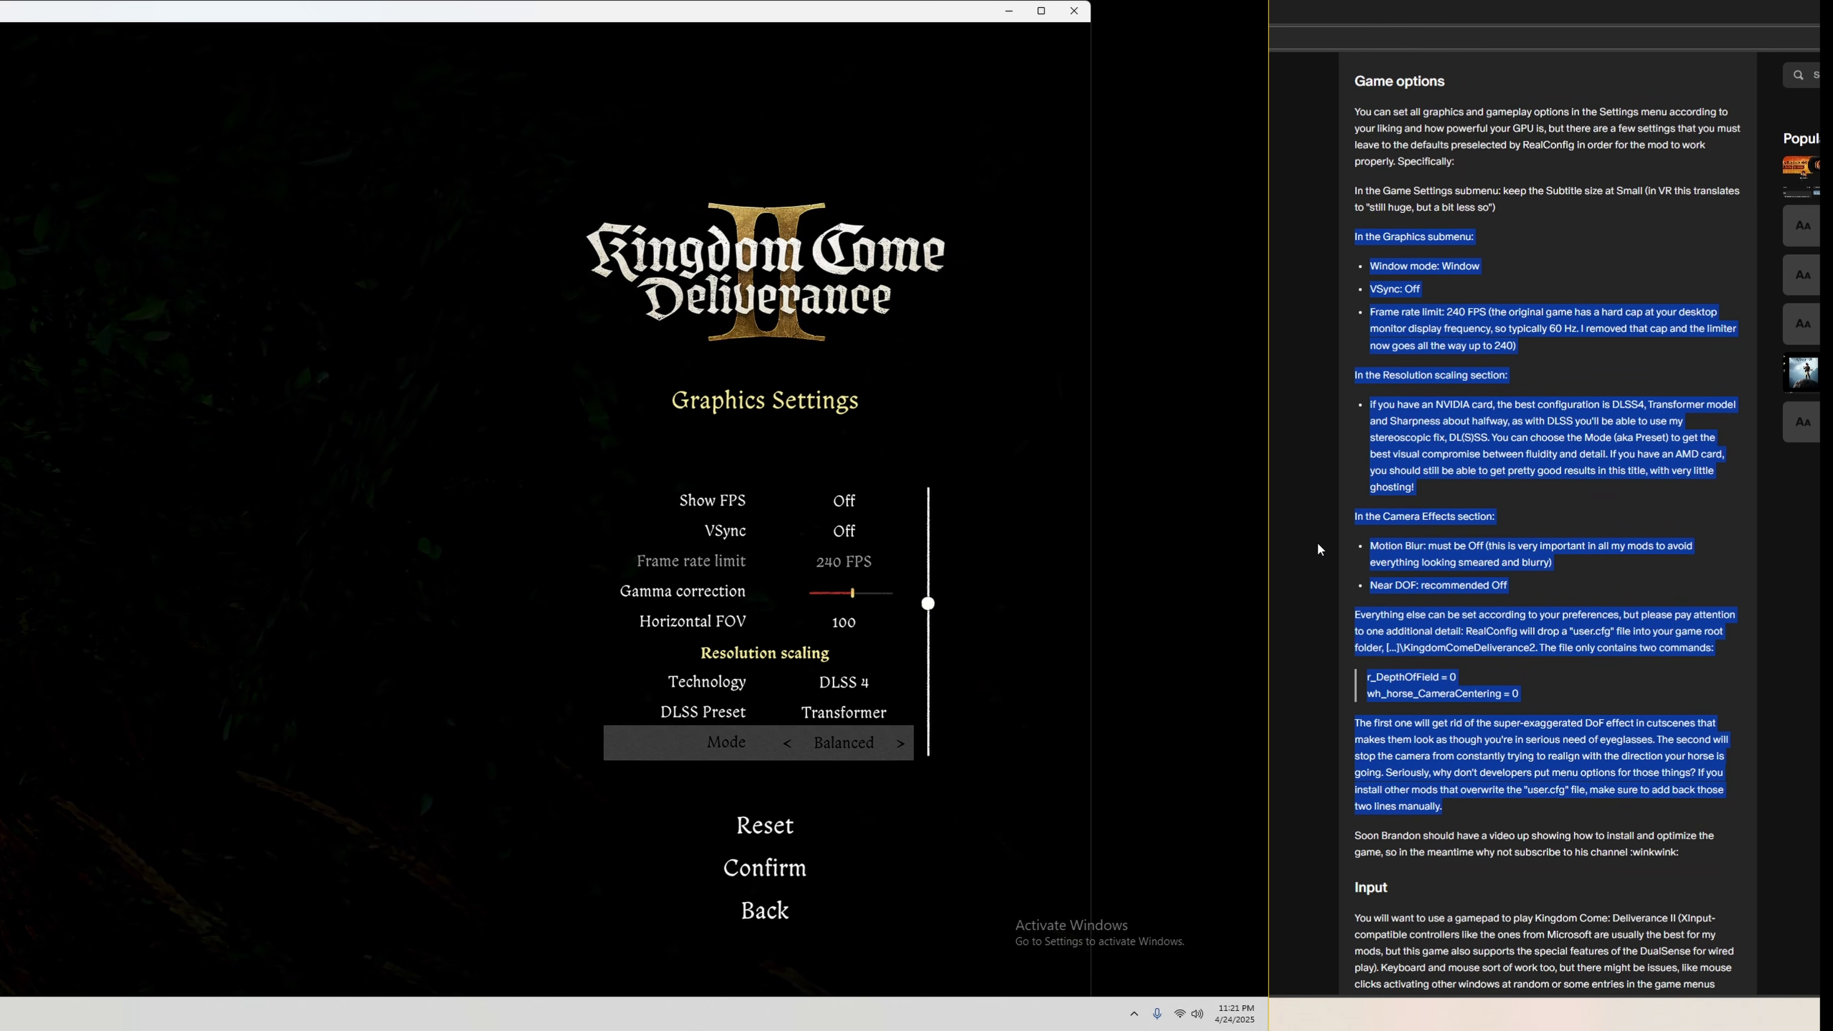
key("Down")
Try the FSR 3.1 technology and the Convolutional DLSS preset, returning them to DLSS 4 and Transformer respectively.
key("Up")
key("Up")
key("Up")
key("Right")
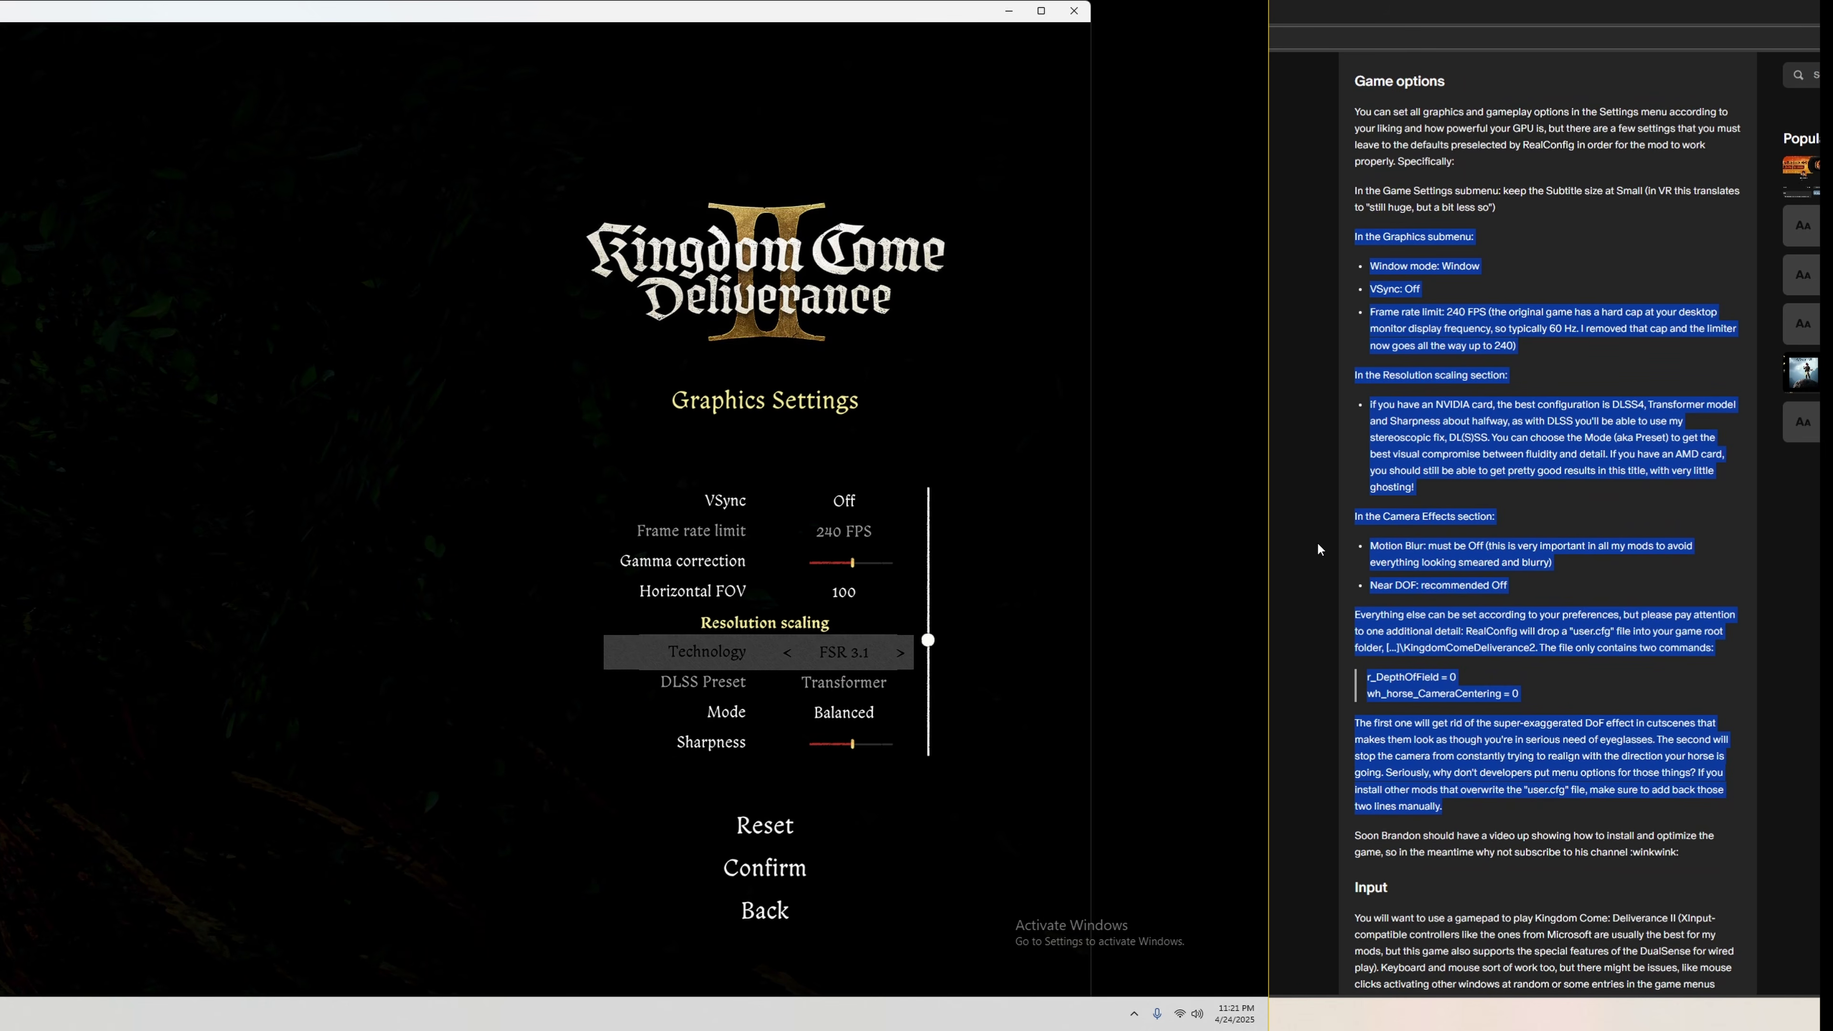
key("Left")
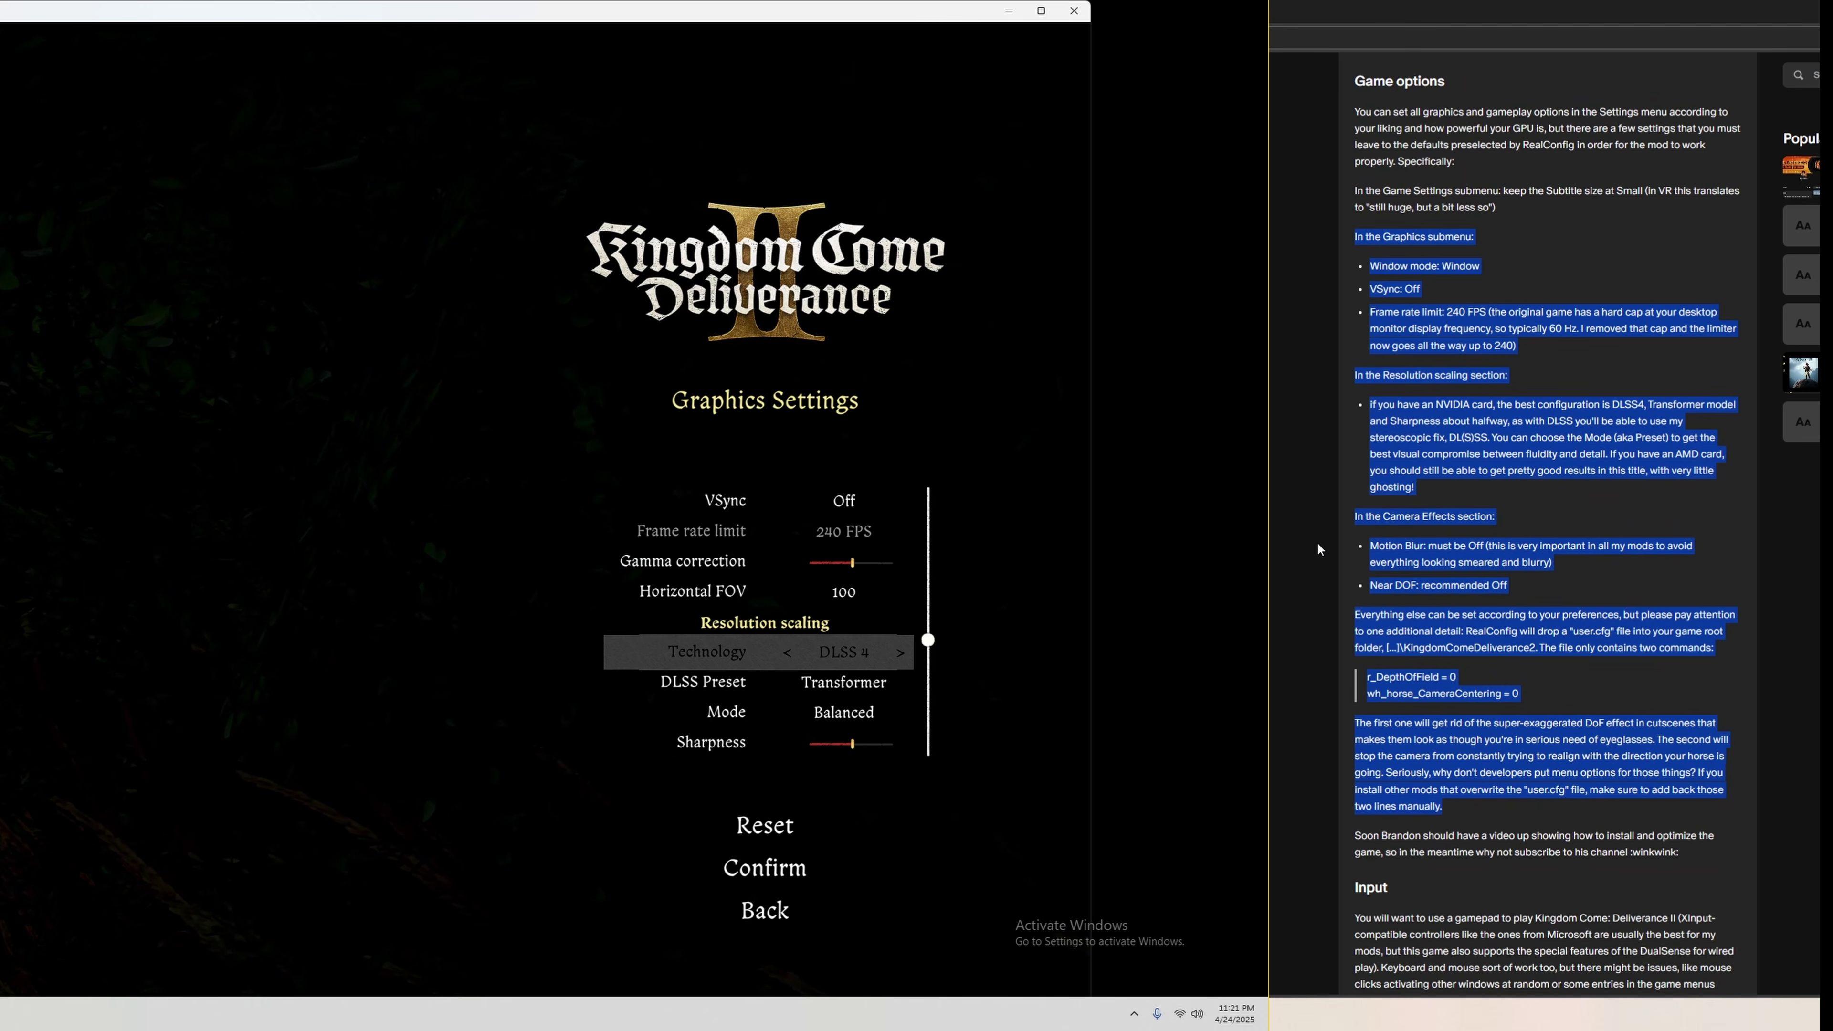
key("Down")
key("Right")
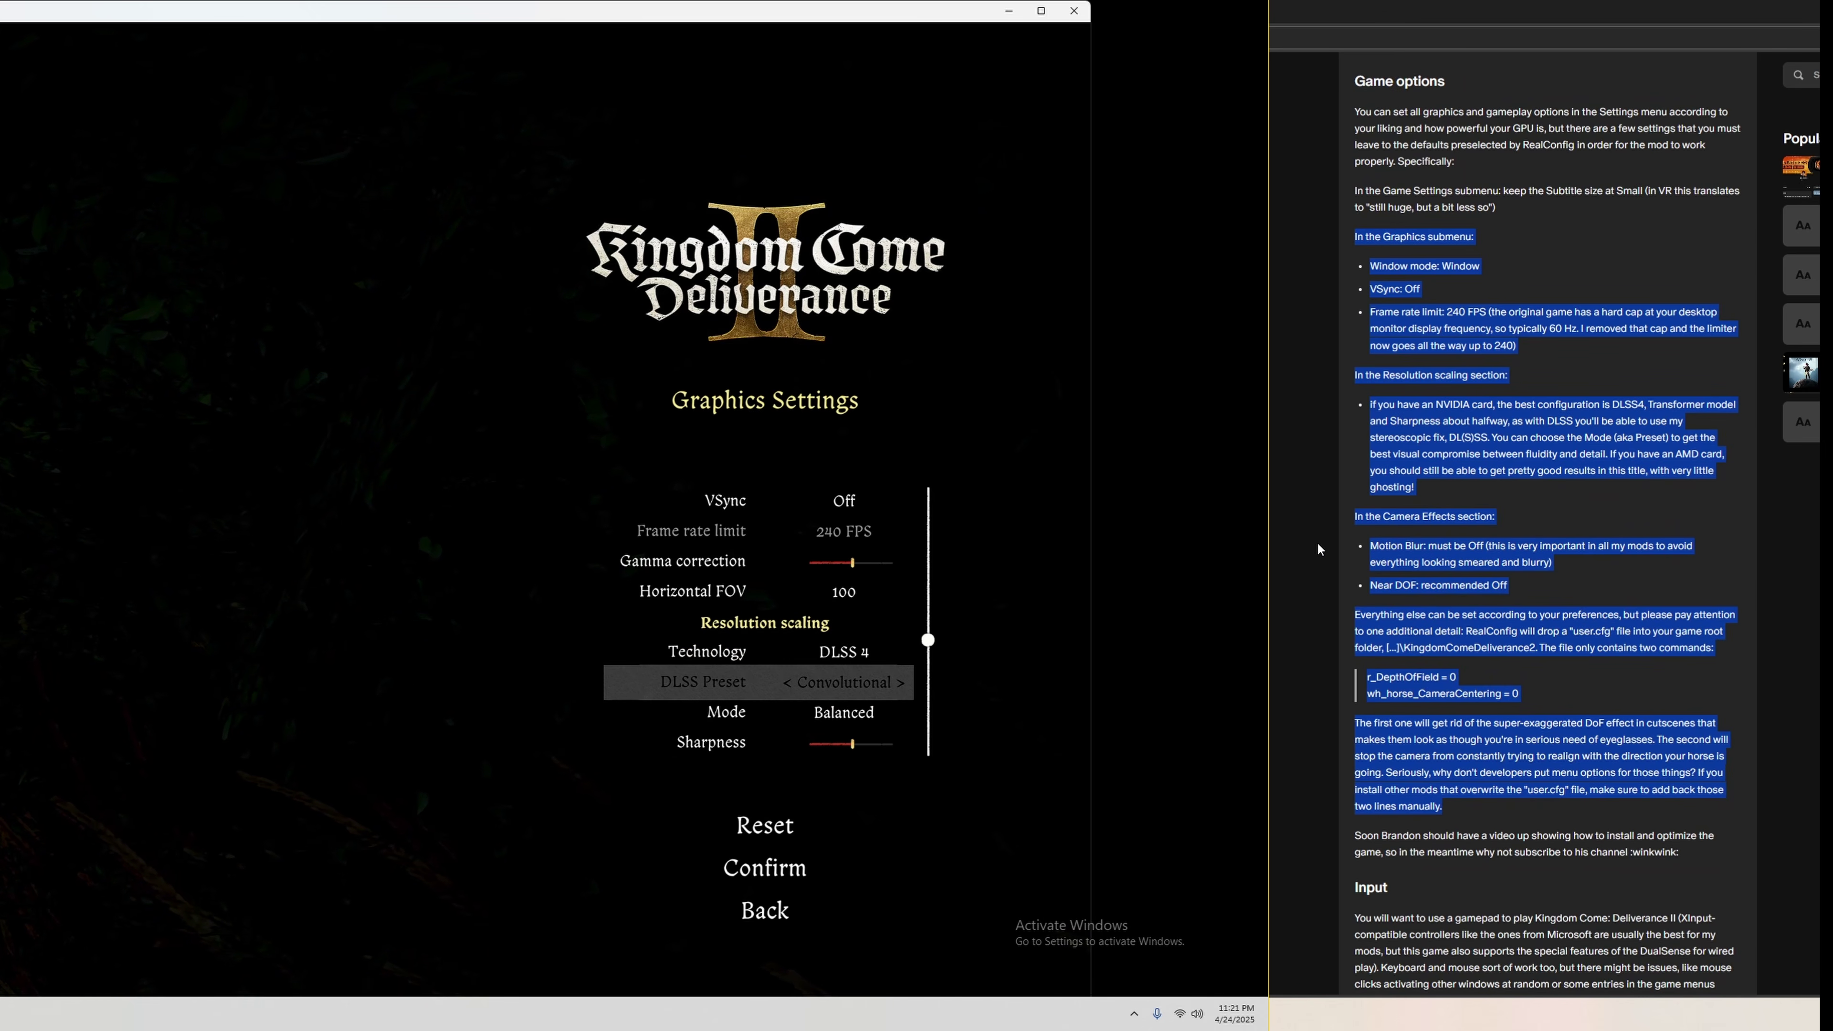
key("Left")
Cycle the resolution scaling Mode through neighbouring presets and return it to Balanced.
key("Down")
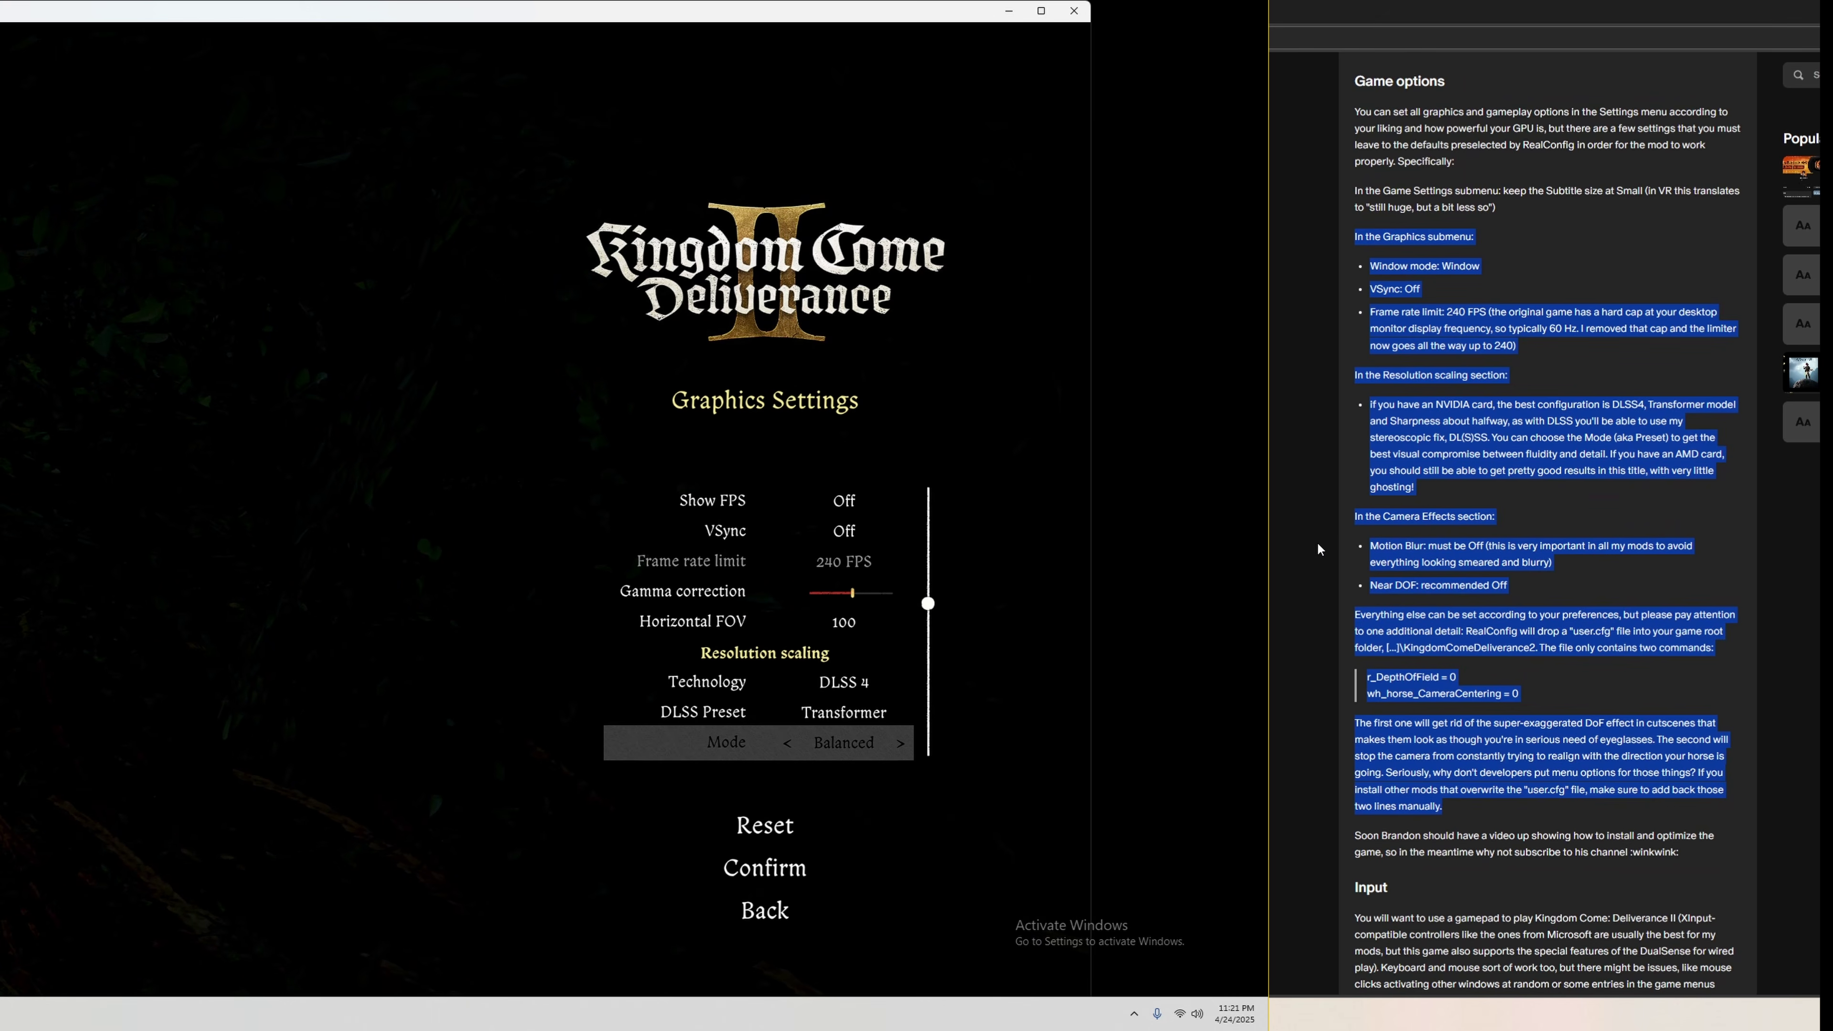
key("Left")
key("Right")
key("Right")
key("Left")
key("Right")
key("Left")
key("Down")
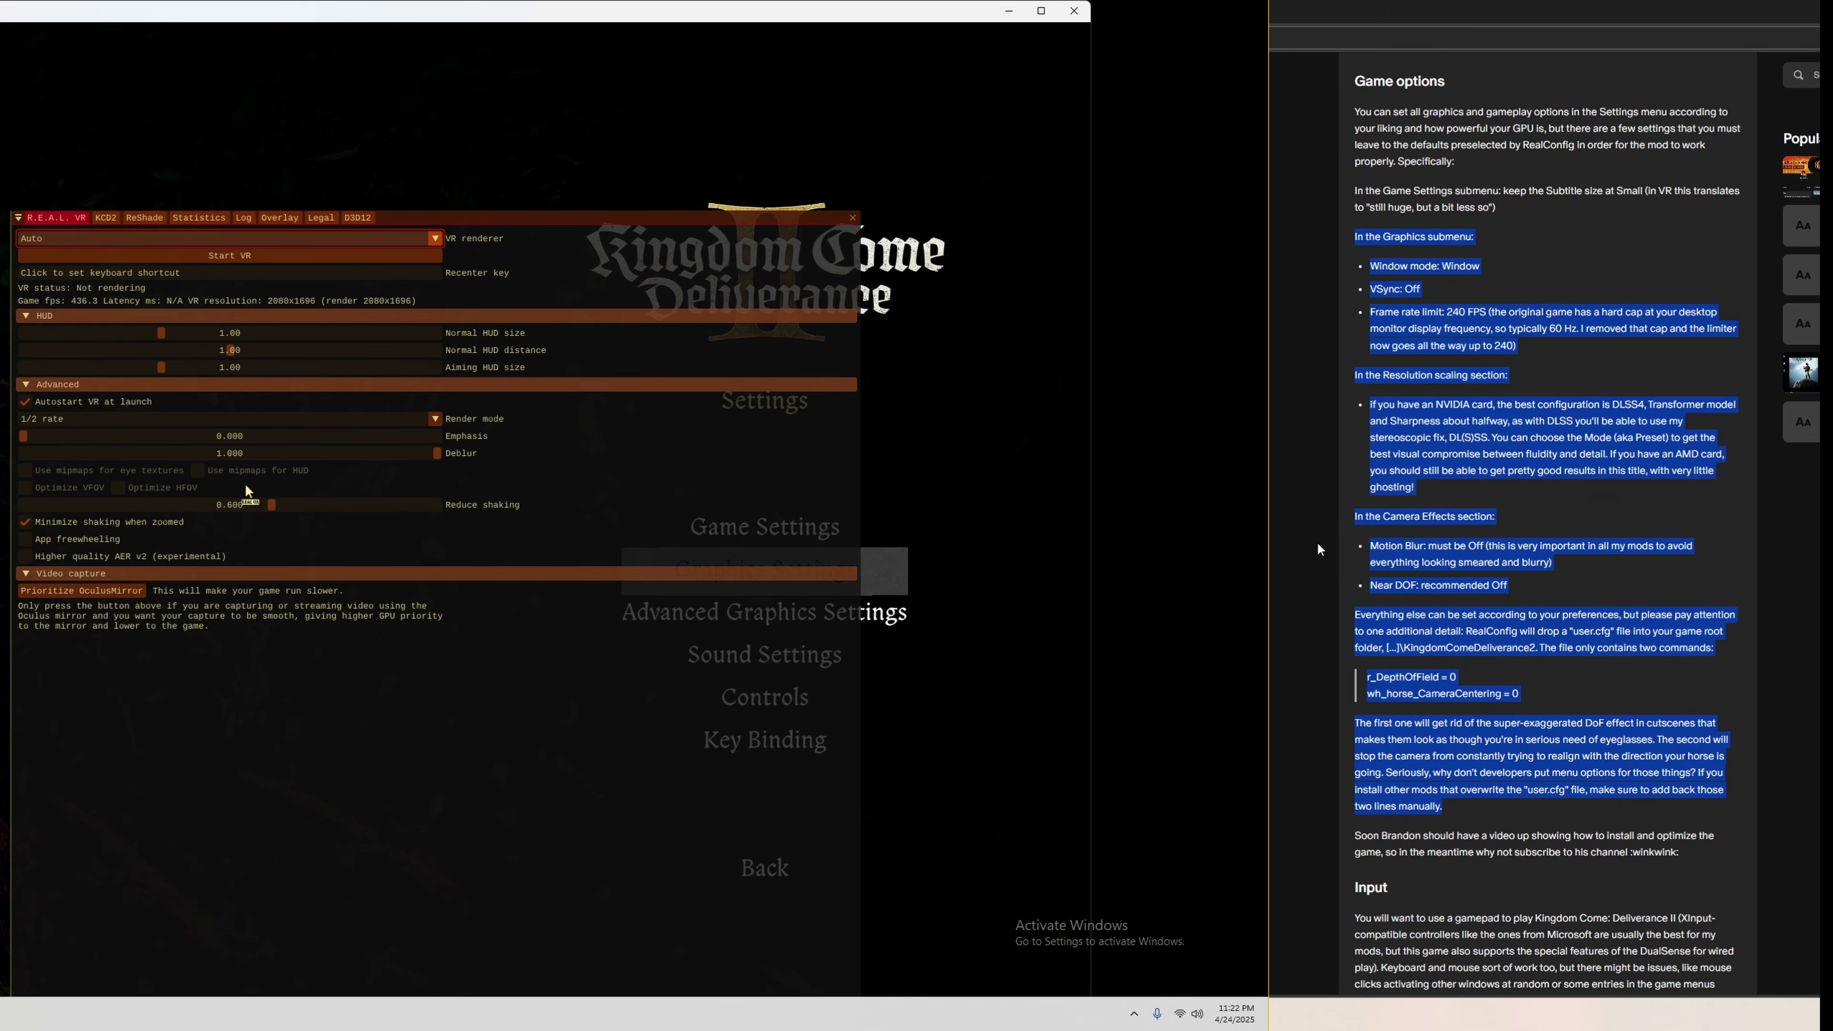
Examine the R.E.A.L. VR overlay's HUD and Advanced settings down to Render mode, Emphasis and Deblur.
key("Down")
key("Down")
key("Down")
key("Down")
key("Down")
key("Down")
key("Down")
key("Down")
key("Down")
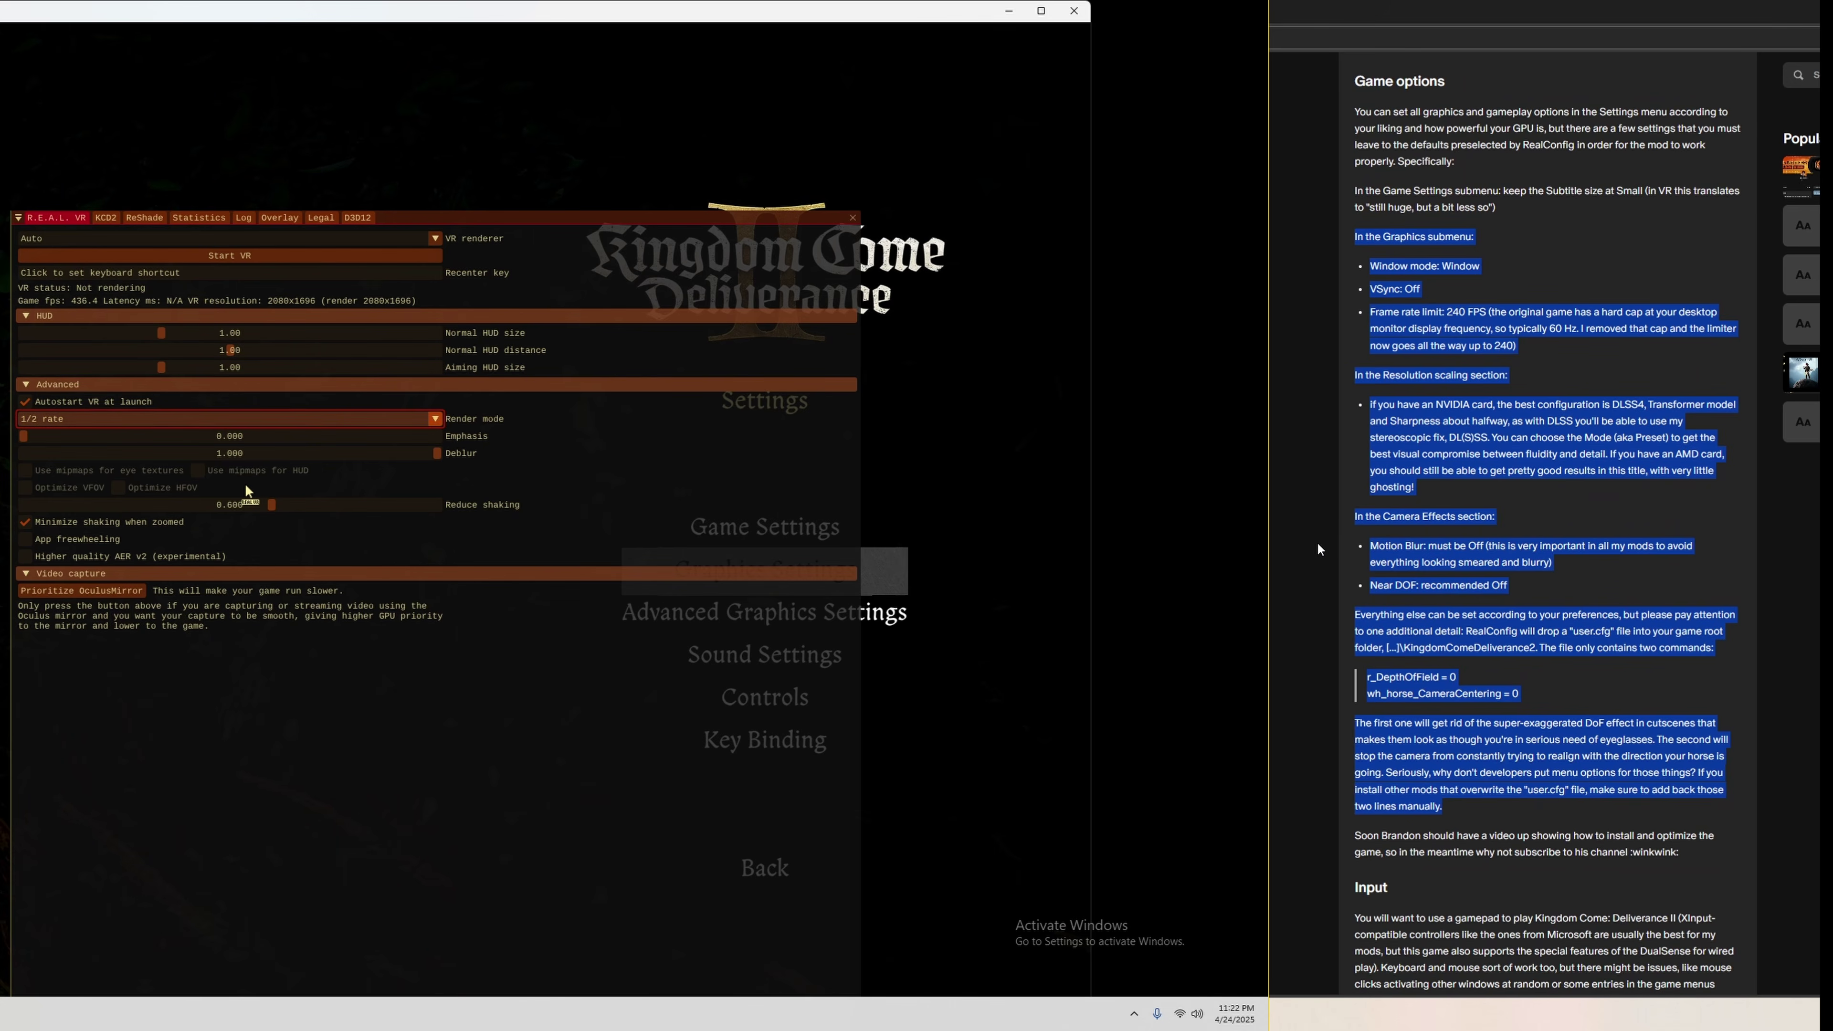
key("Down")
key("Down")
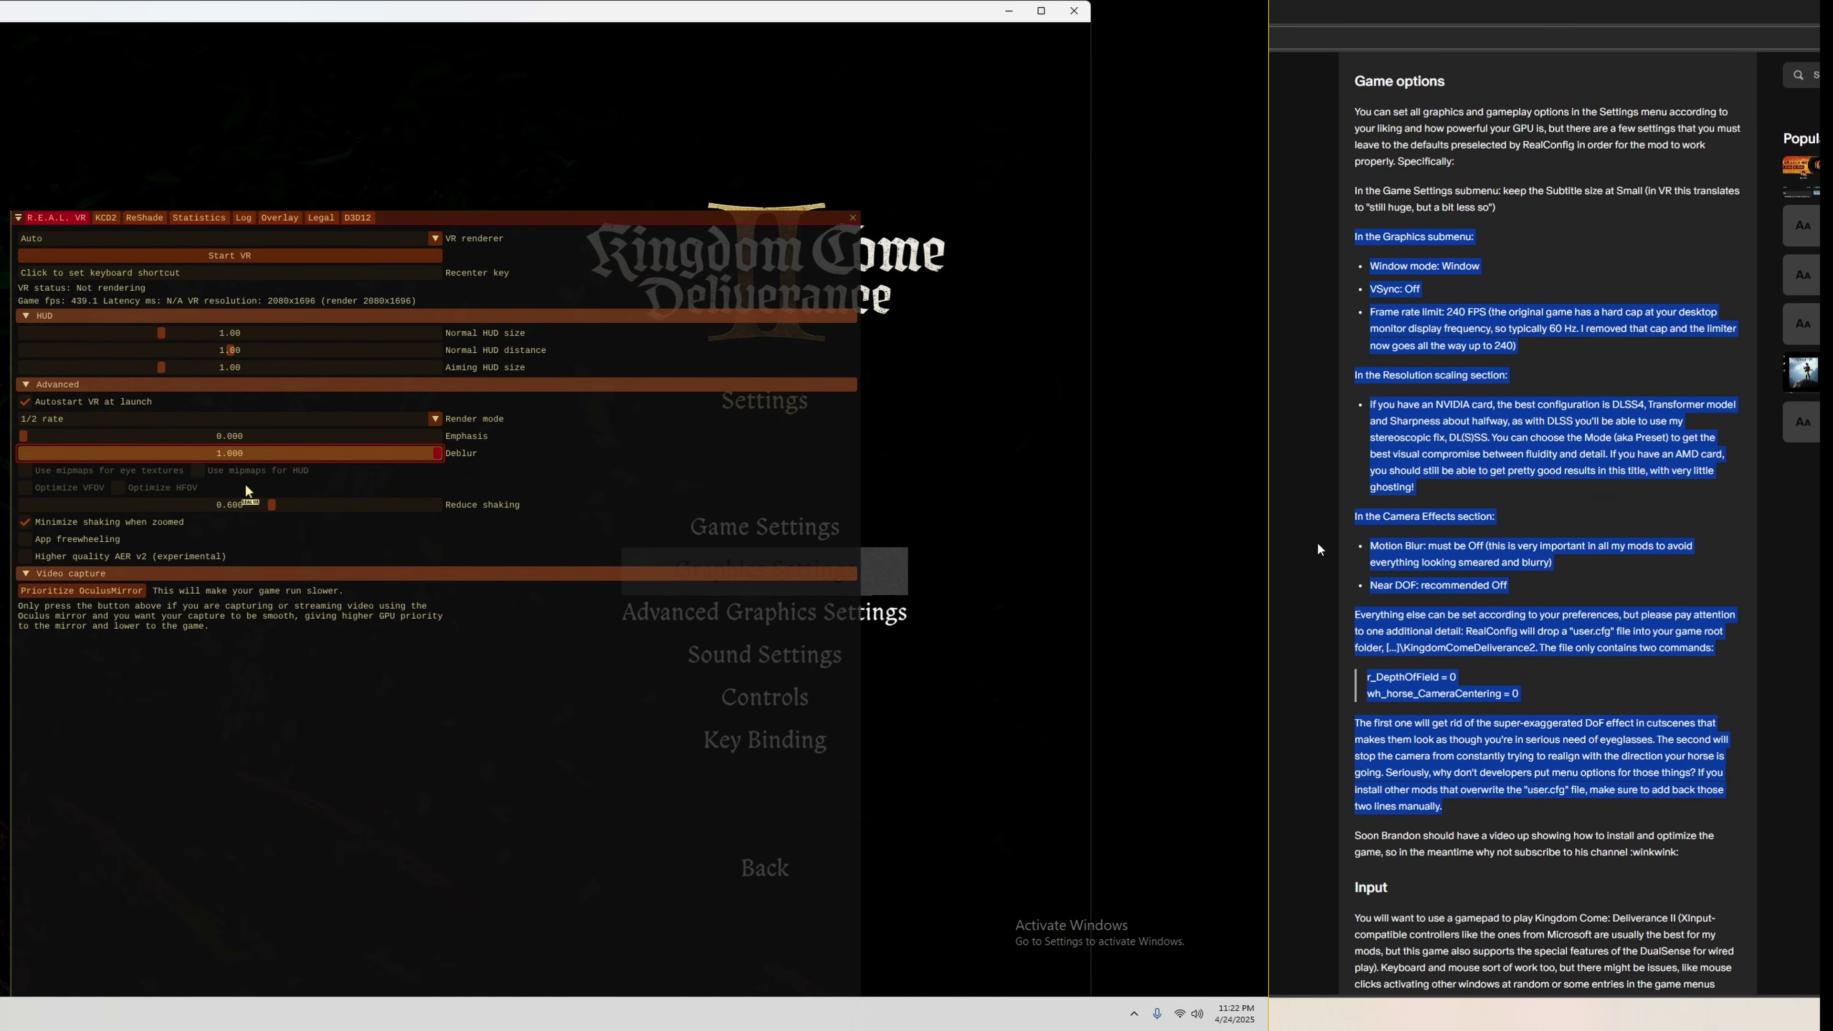
key("Left")
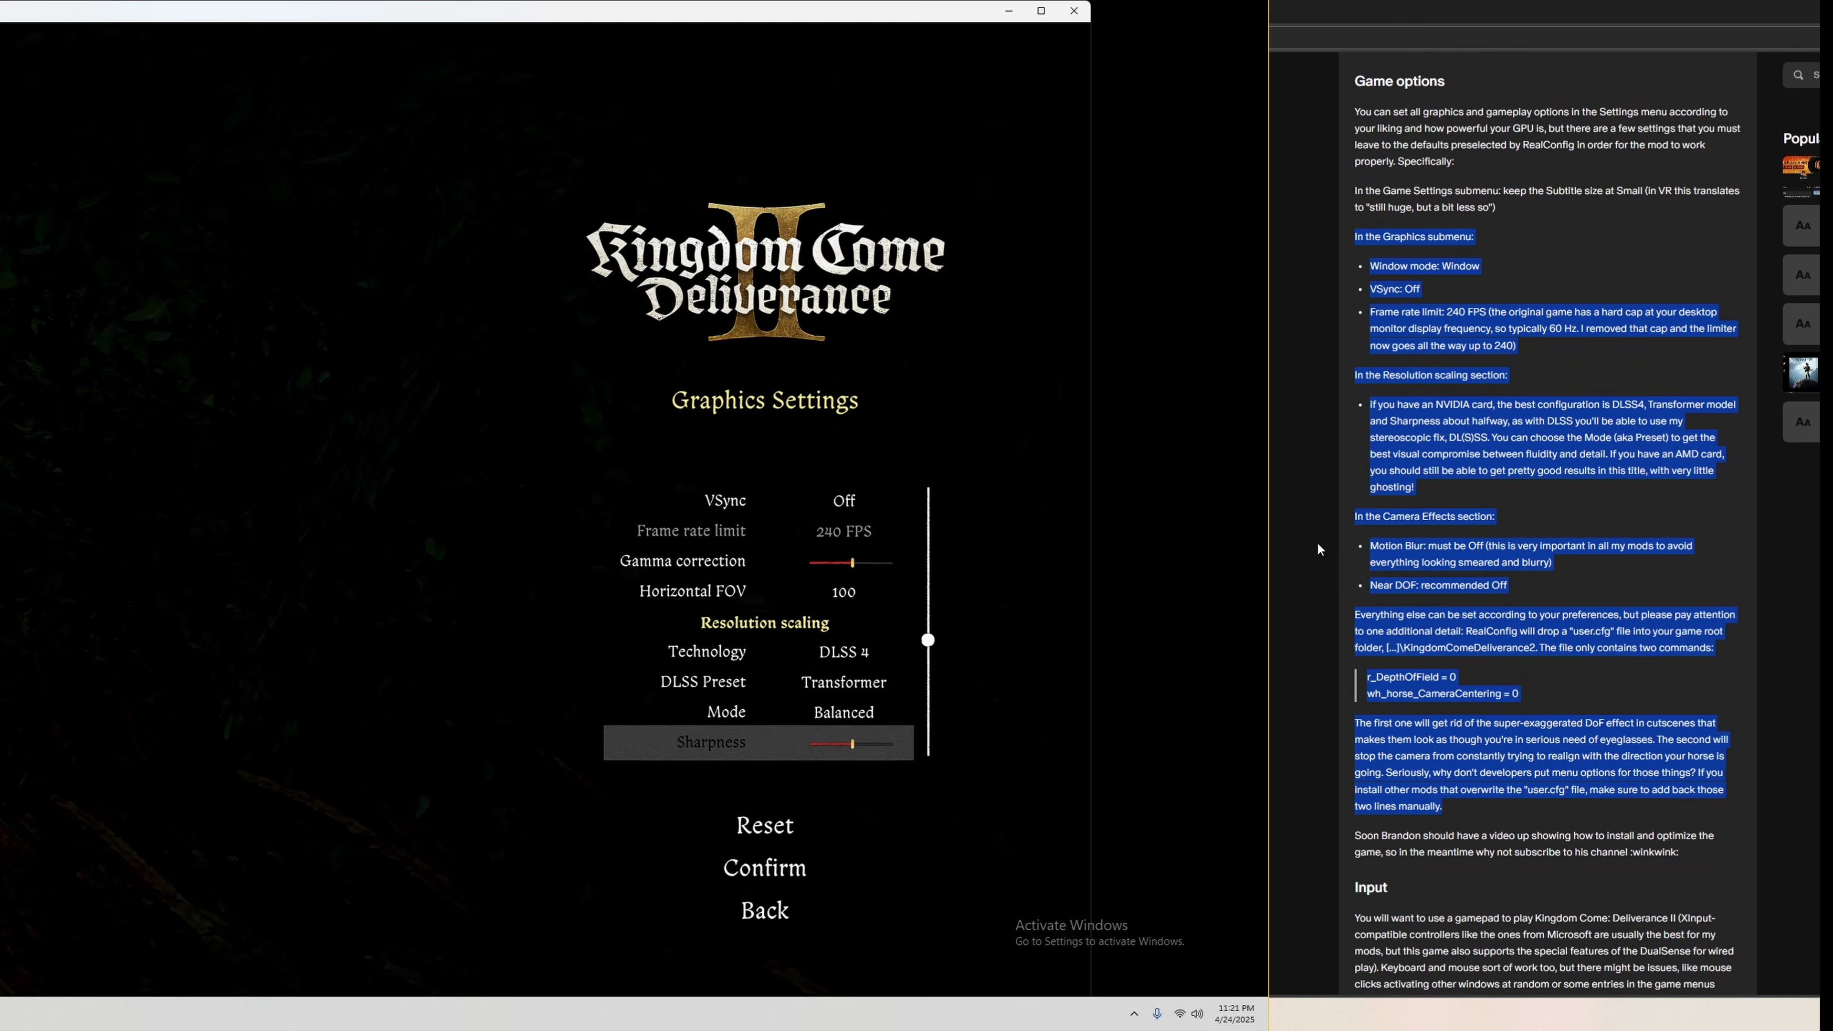
Switch the resolution scaling Technology to the next option and back to DLSS 4, and check the settings through Sharpness.
key("Up")
key("Up")
key("Up")
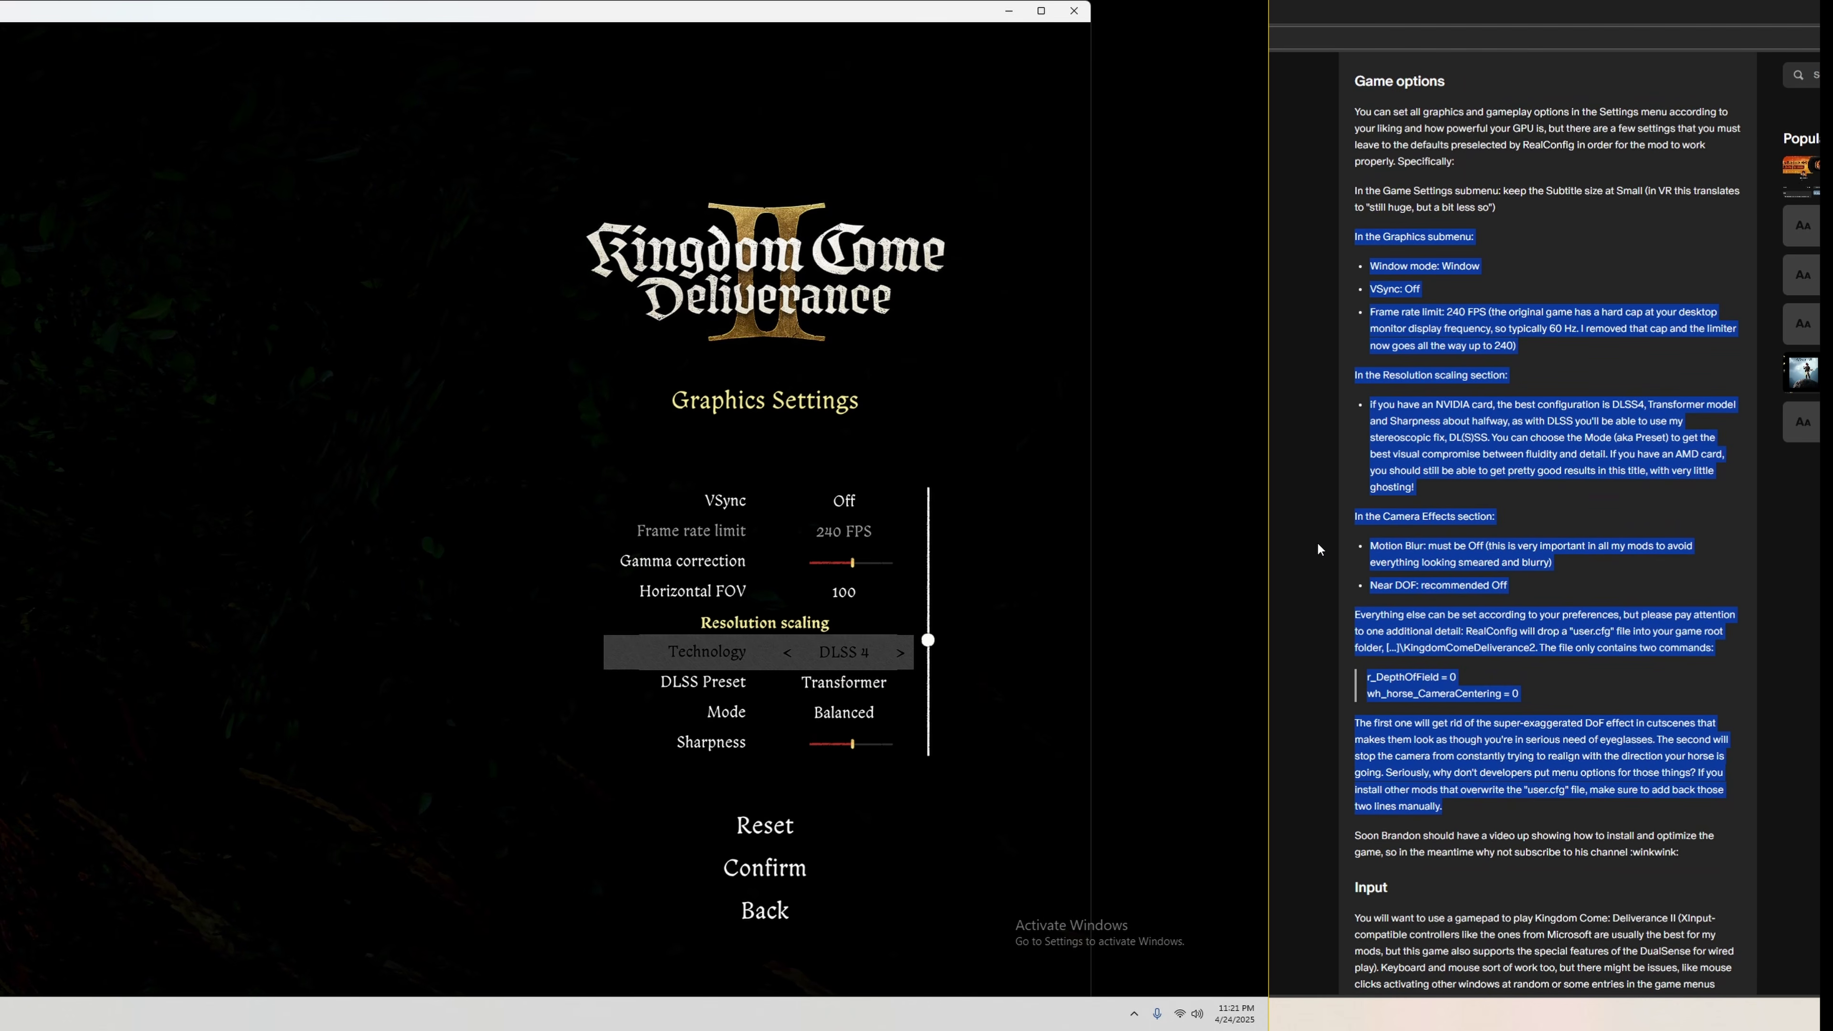
key("Right")
key("Left")
key("Down")
key("Down")
key("Down")
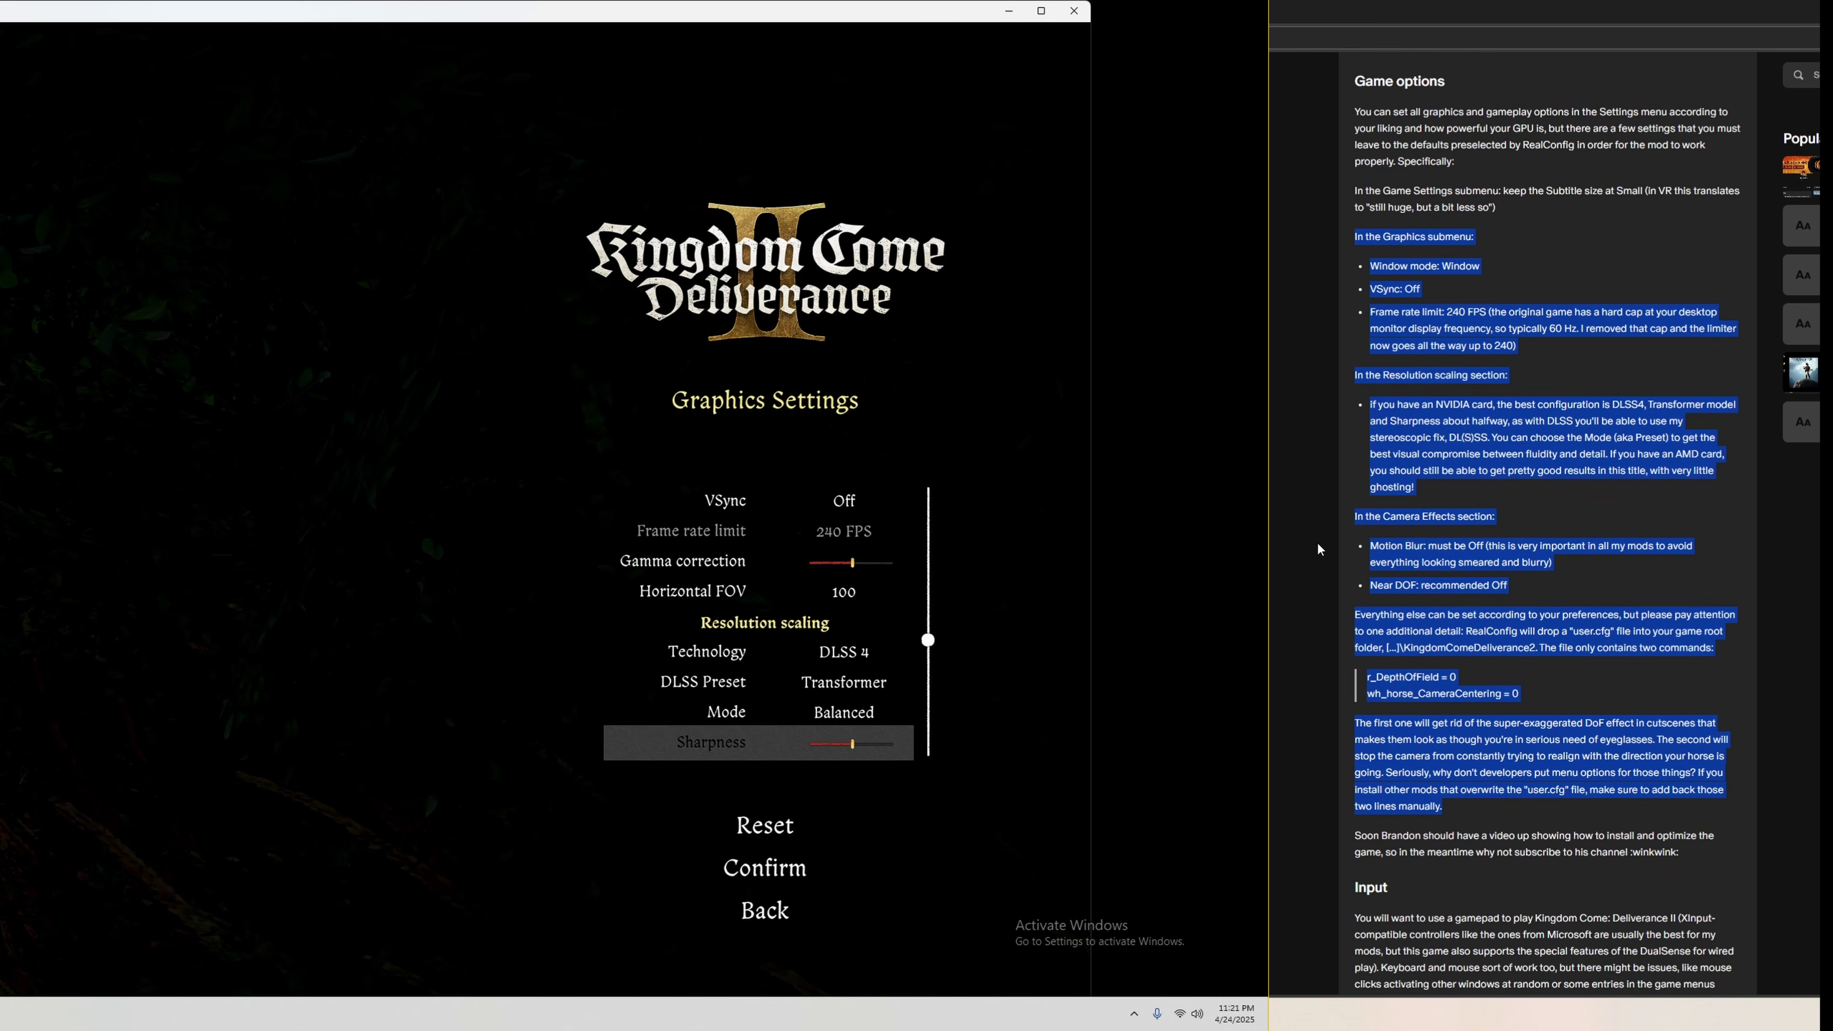
key("Down")
key("Down")
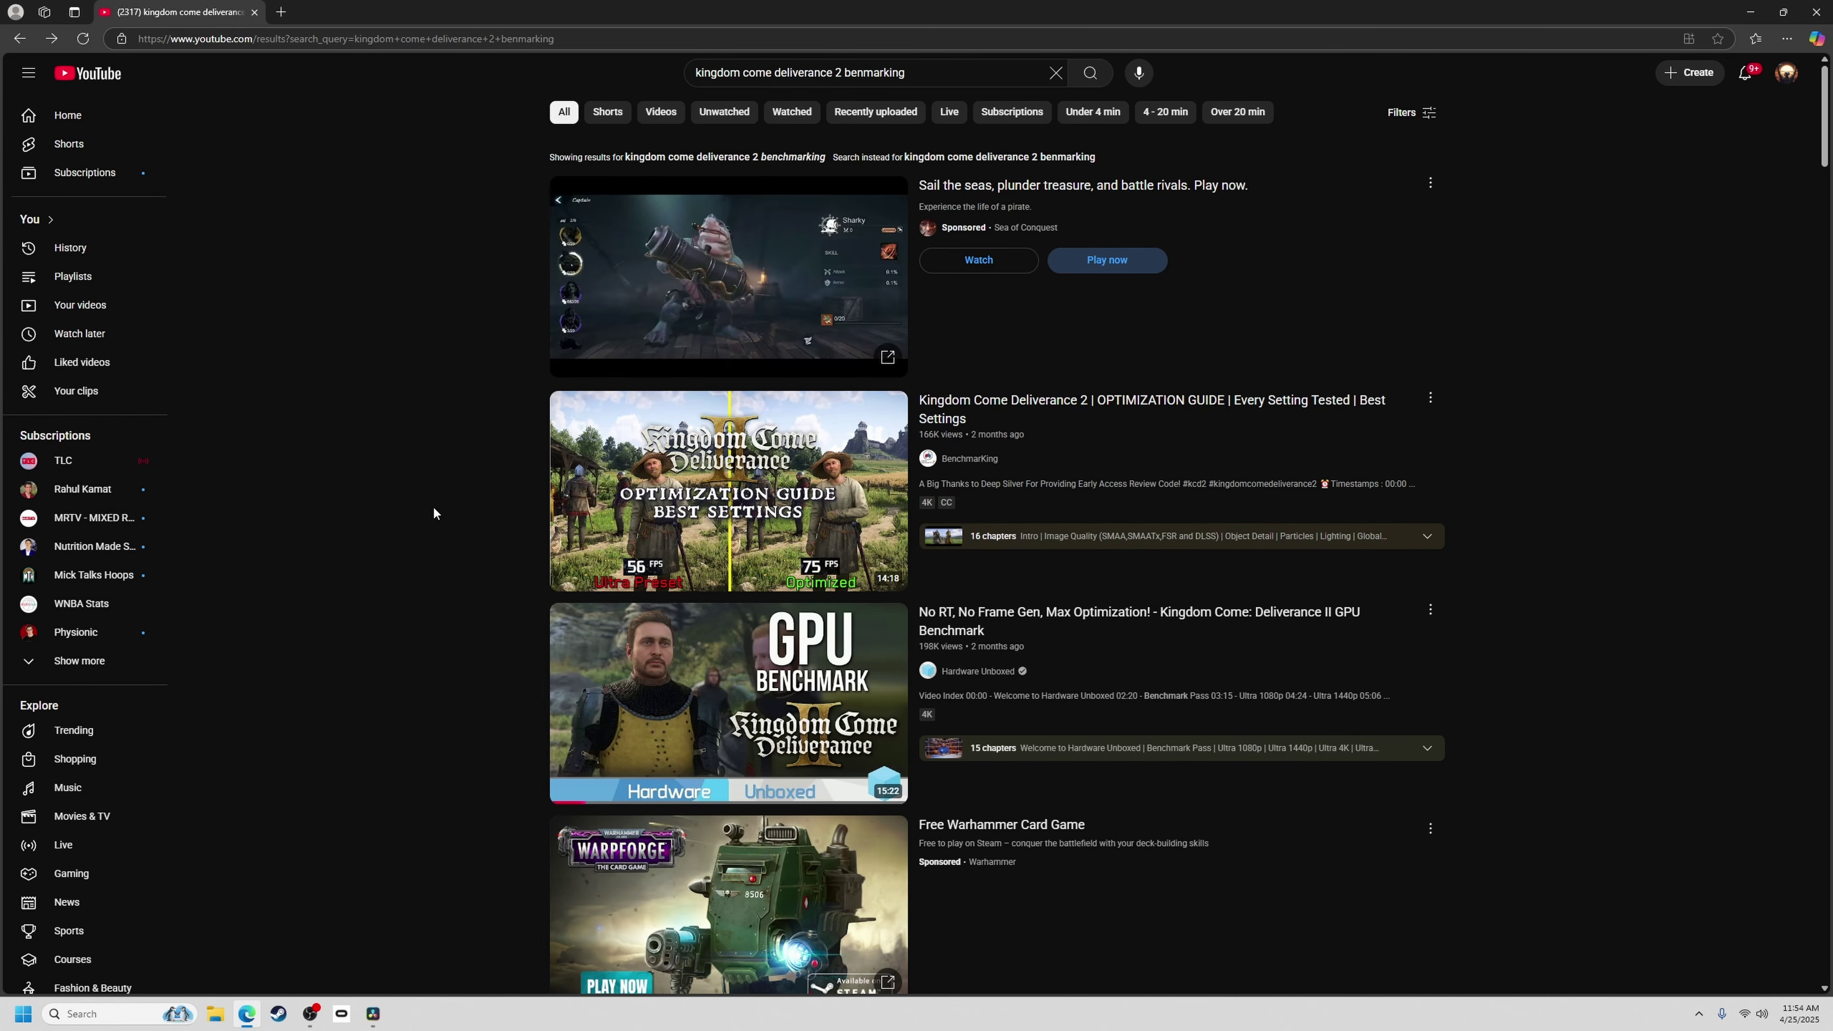
In the YouTube search results, preview the Benchmarking optimization guide and the Hardware Unboxed GPU benchmark for Kingdom Come: Deliverance II.
mouse_move(729, 525)
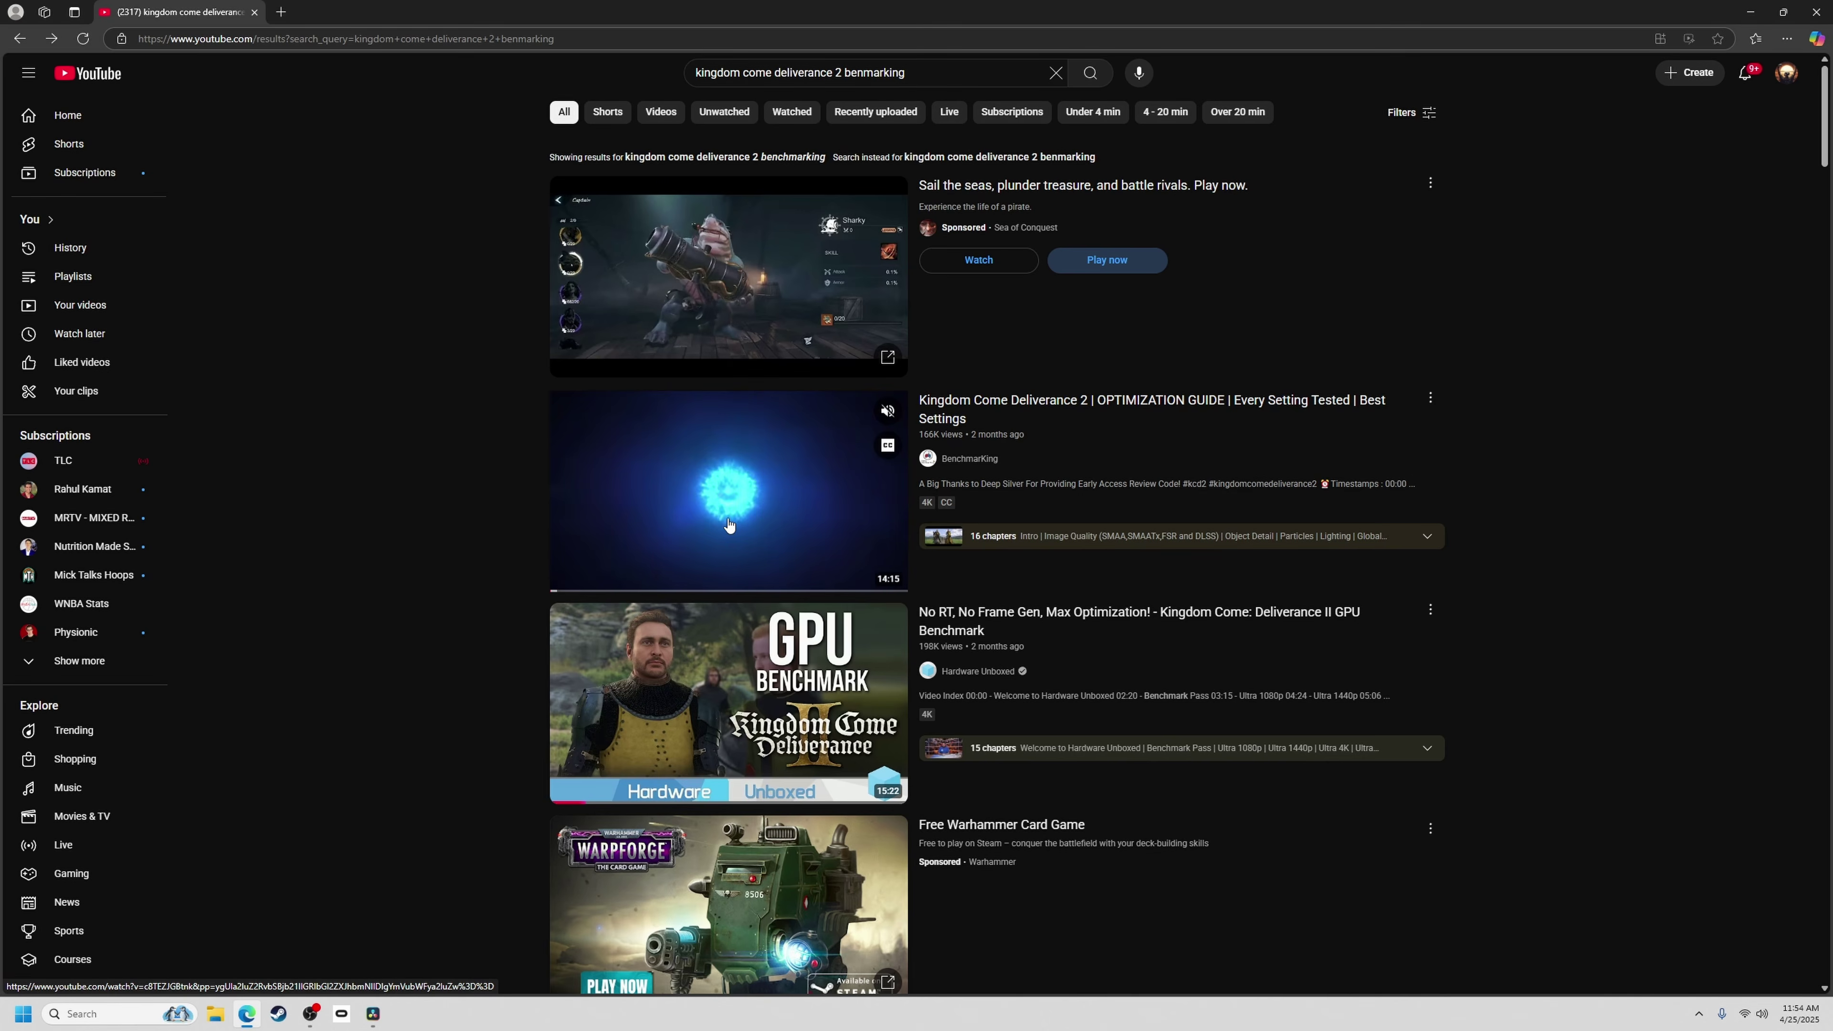
mouse_move(732, 719)
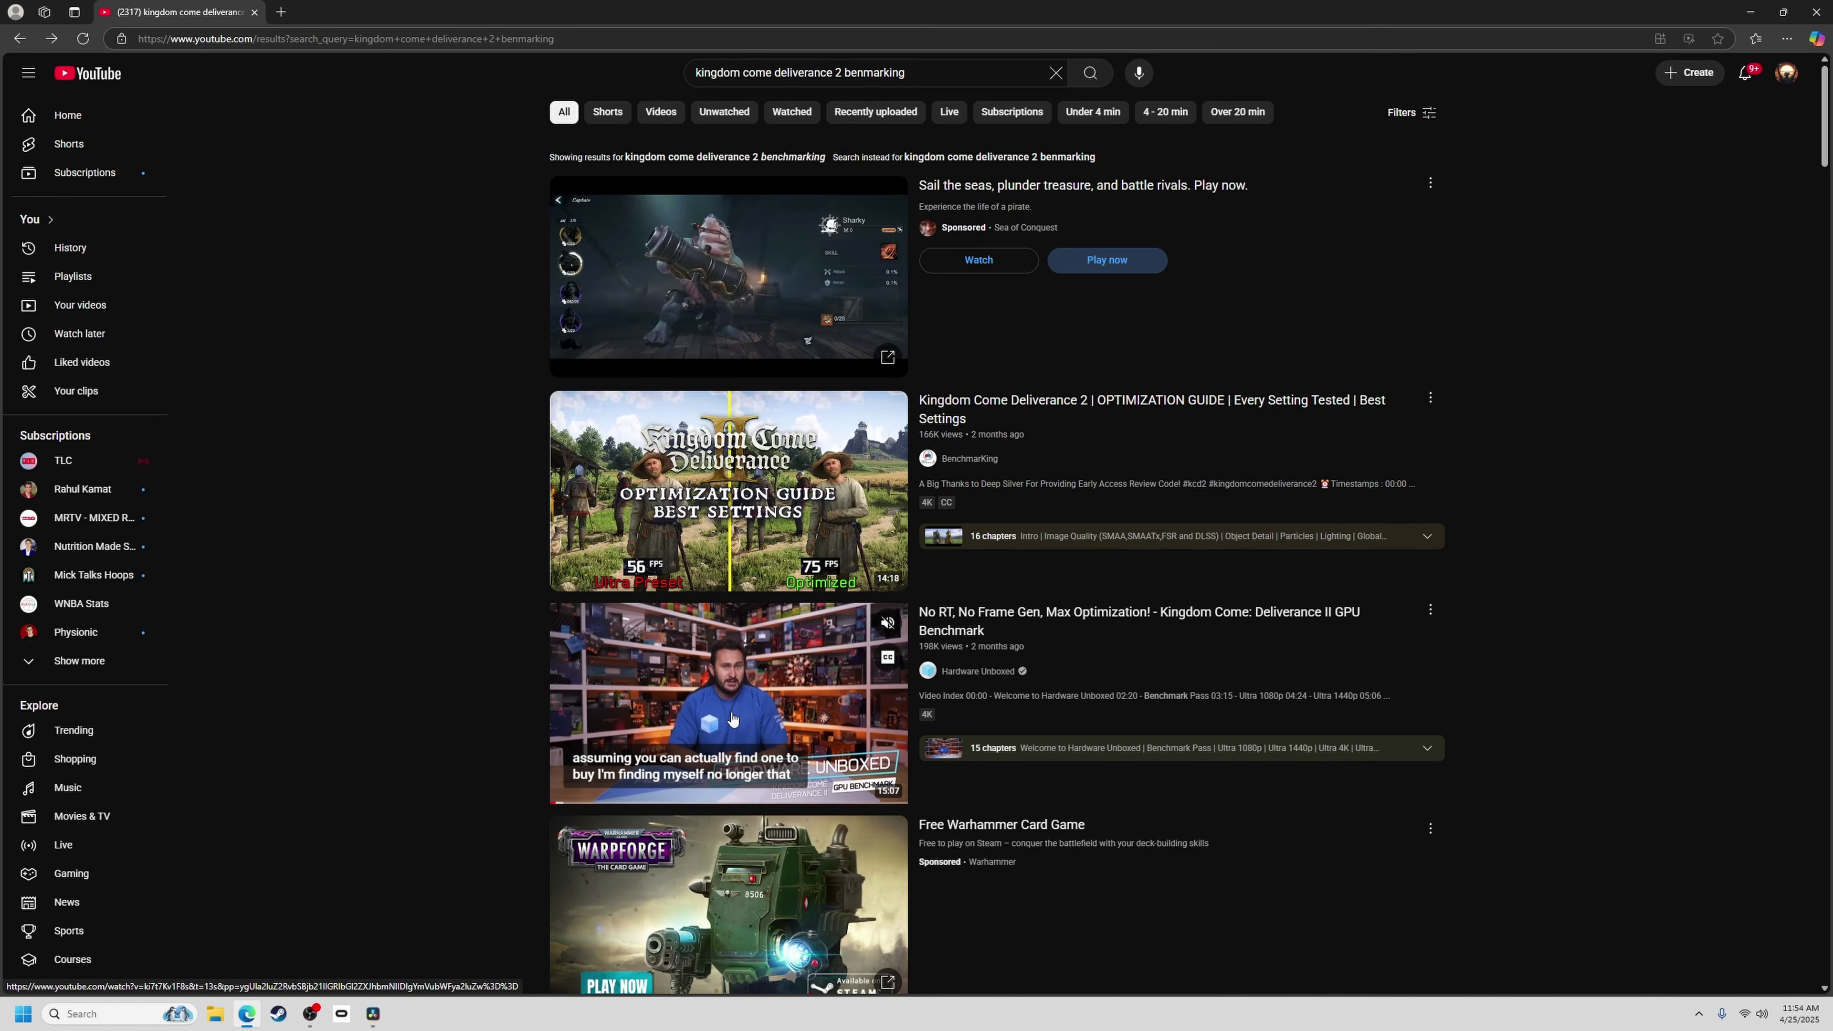